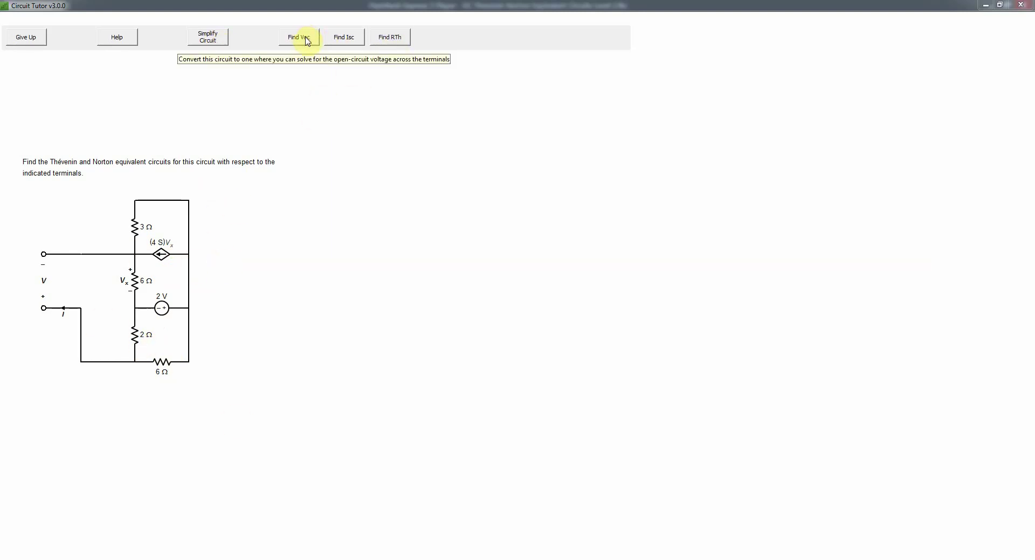
# Start the open-circuit voltage (Voc) calculation for the circuit and choose Nodal analysis.
pyautogui.click(306, 39)
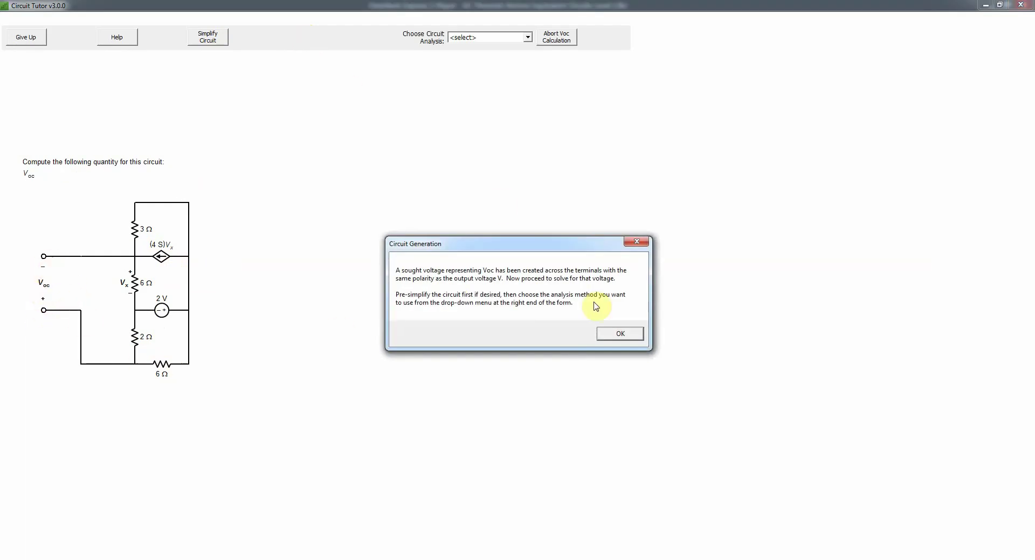
pyautogui.click(621, 334)
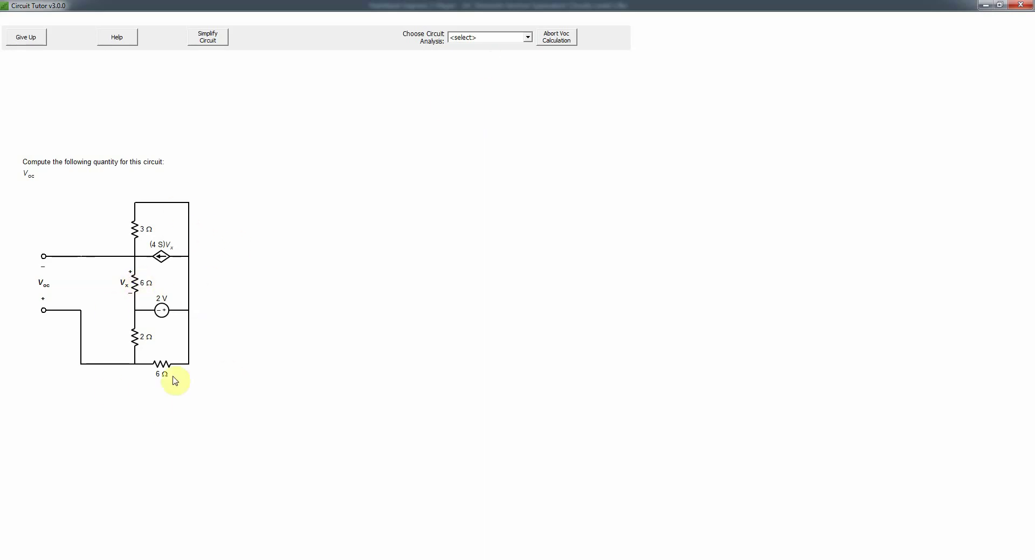
pyautogui.click(528, 39)
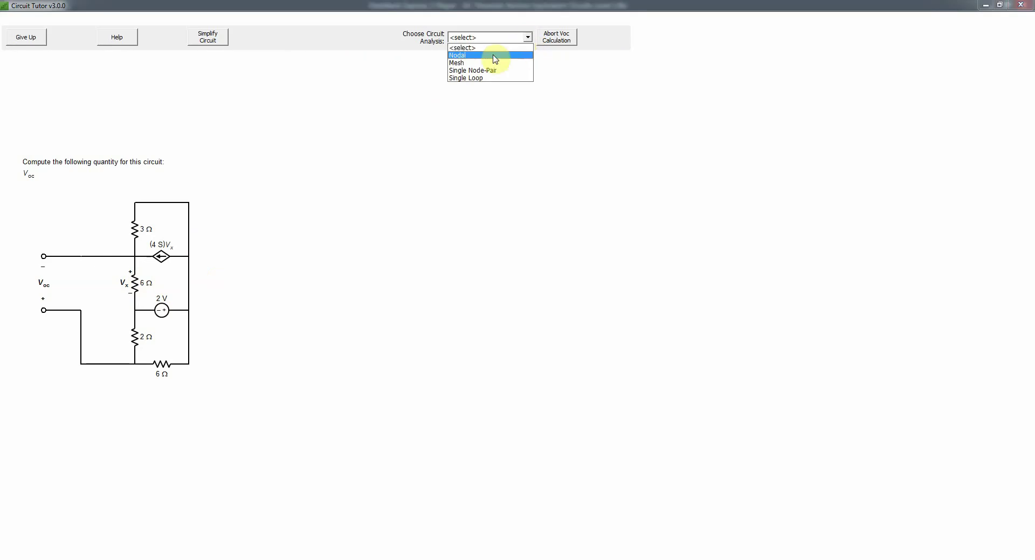
pyautogui.click(495, 55)
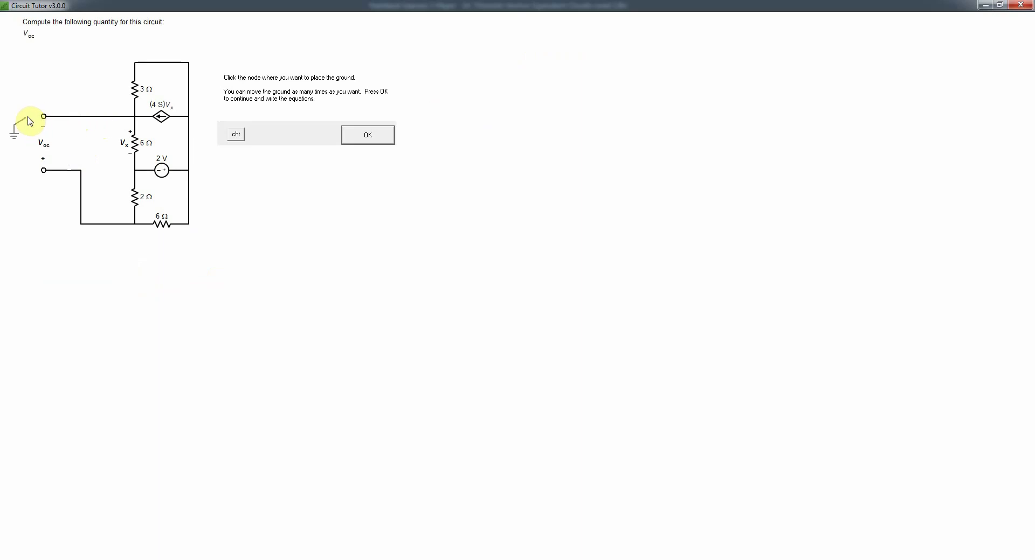
# Place the ground on the node at the negative Voc terminal and accept that ground location.
pyautogui.click(85, 122)
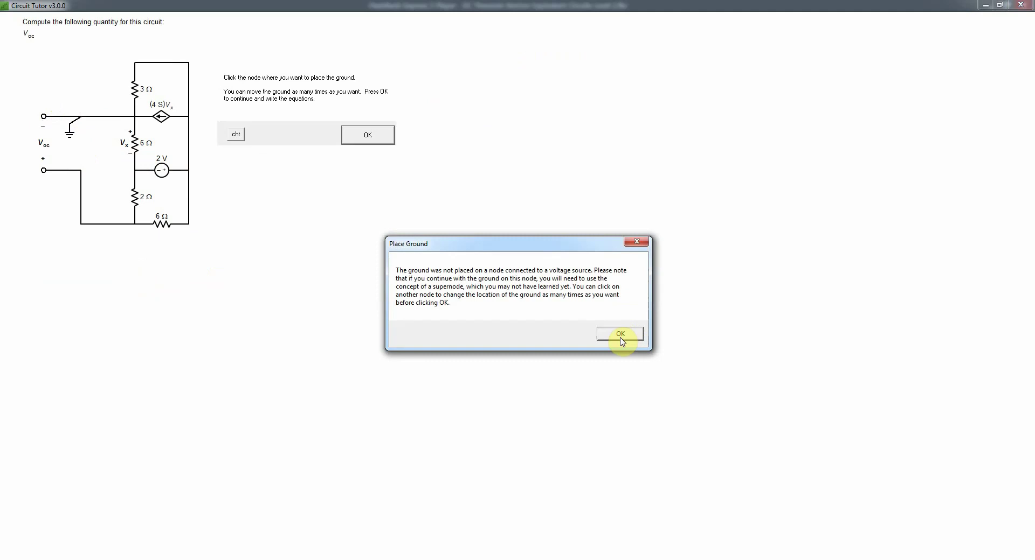
pyautogui.click(620, 337)
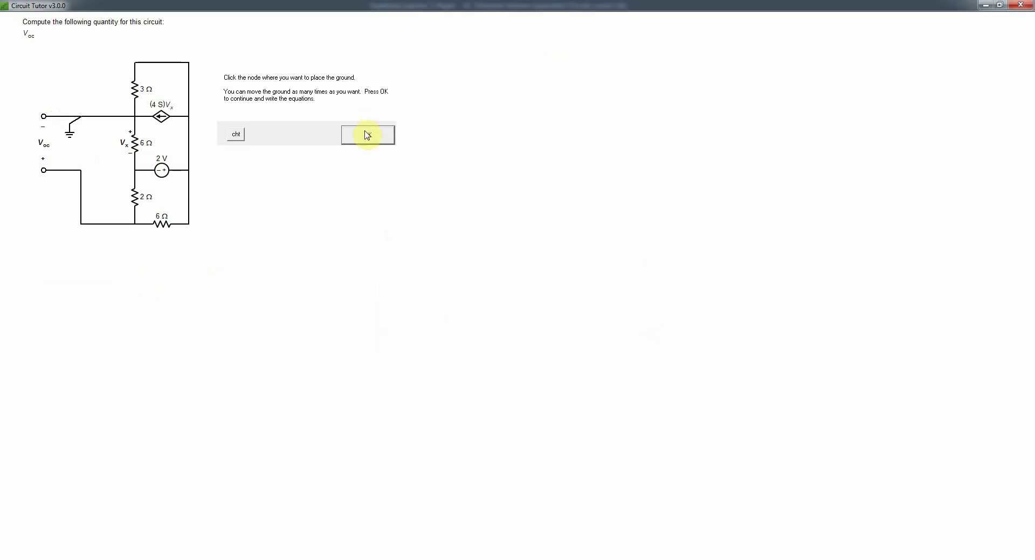
pyautogui.click(368, 135)
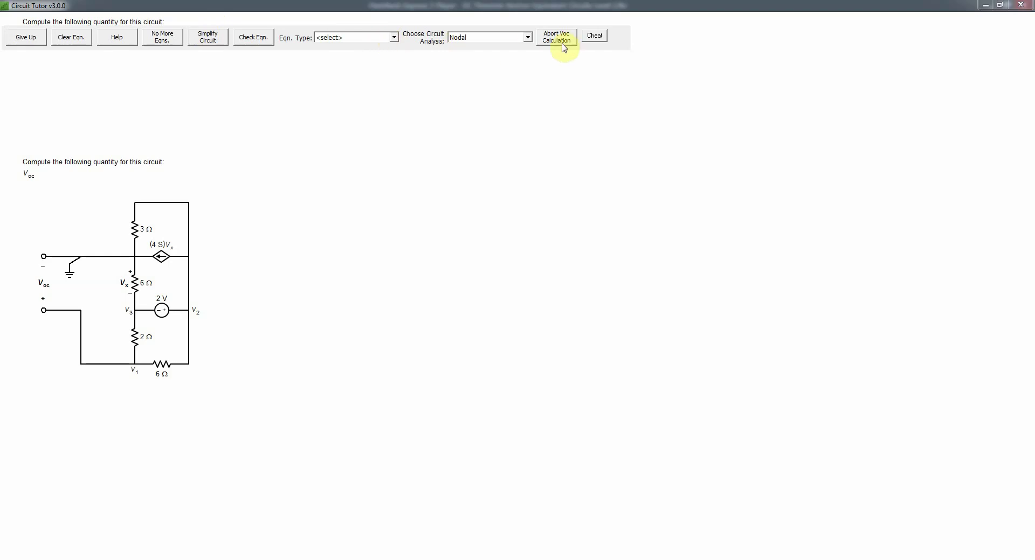
# Enter the Voltage Constraint equation V2 − V3 = 2 V for the voltage source and check it.
pyautogui.click(395, 40)
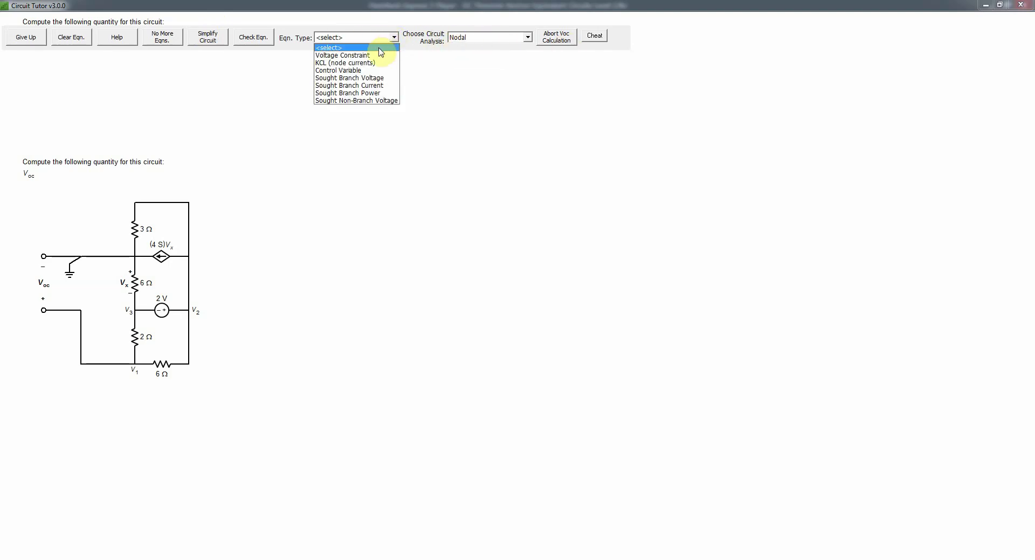
pyautogui.click(374, 55)
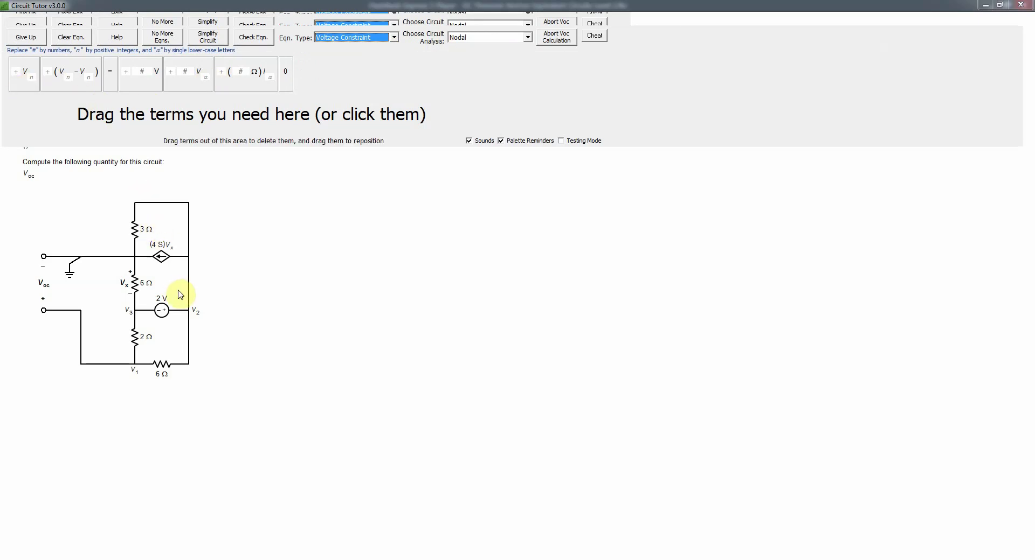
pyautogui.click(80, 90)
pyautogui.click(111, 86)
pyautogui.click(127, 86)
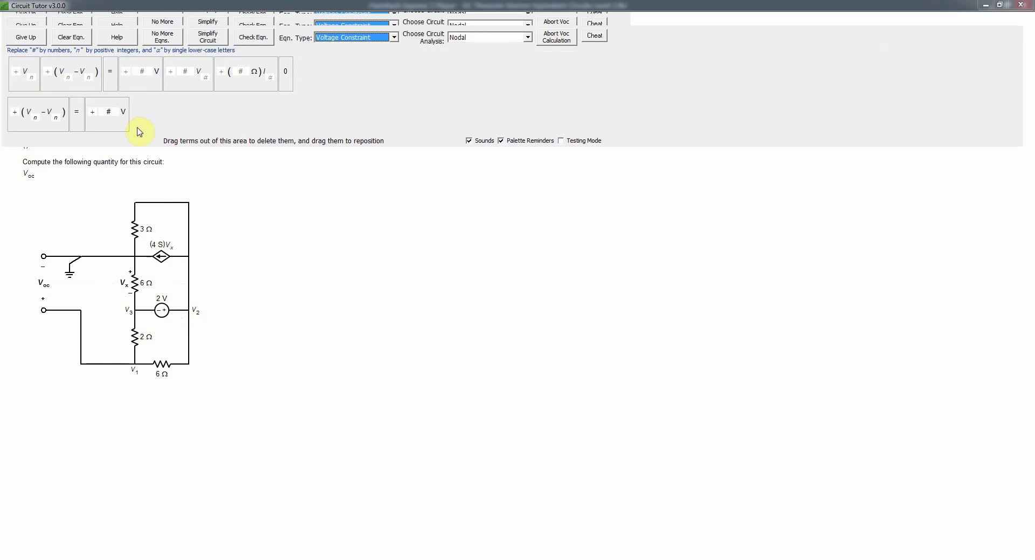
pyautogui.click(106, 112)
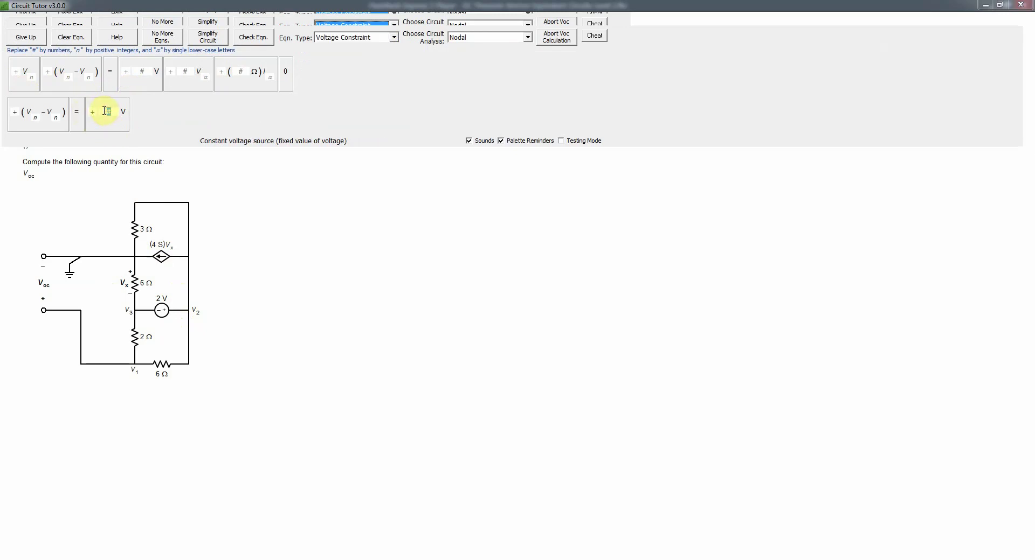
pyautogui.write('2')
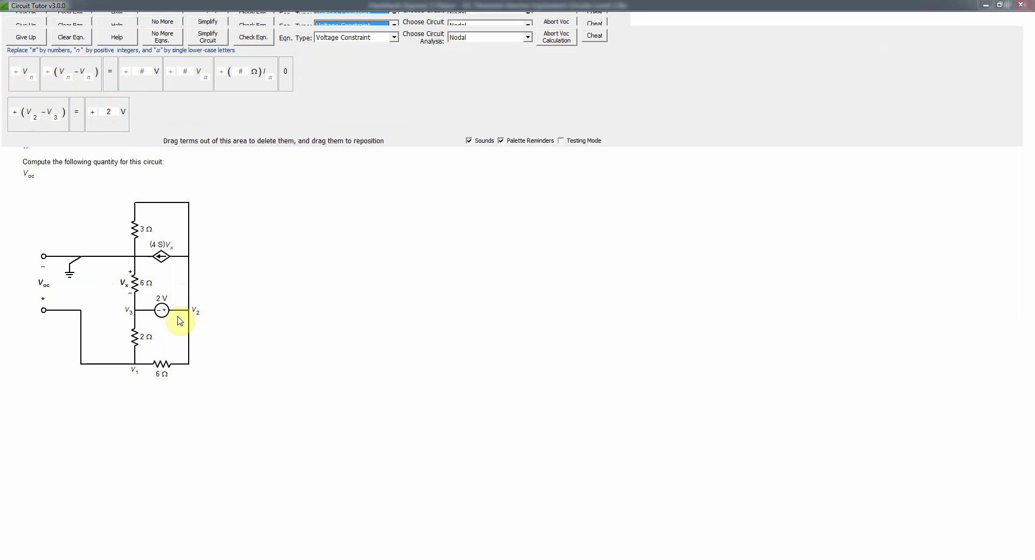
pyautogui.click(253, 38)
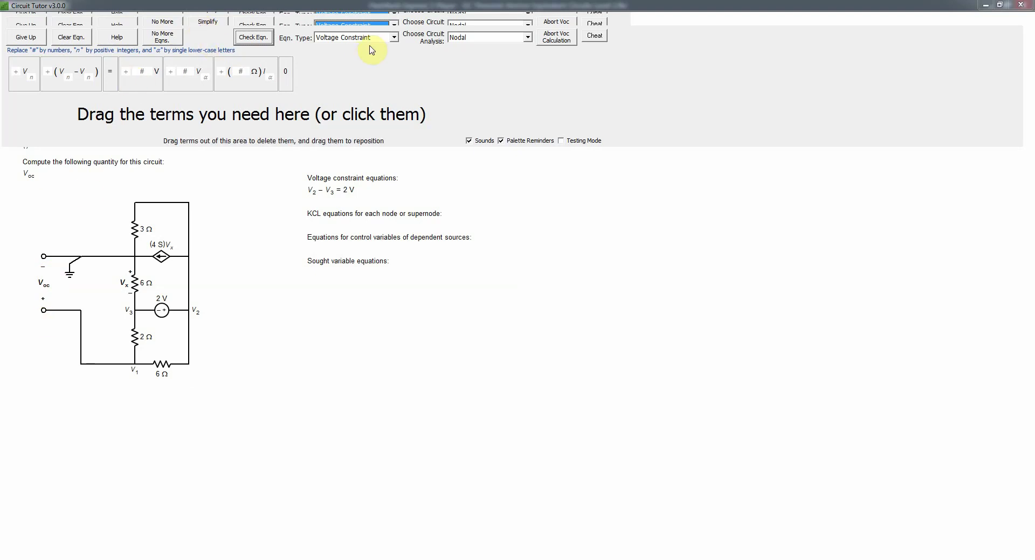
# Enter the Sought Branch Voltage equation Voc = V1 and check it.
pyautogui.click(395, 38)
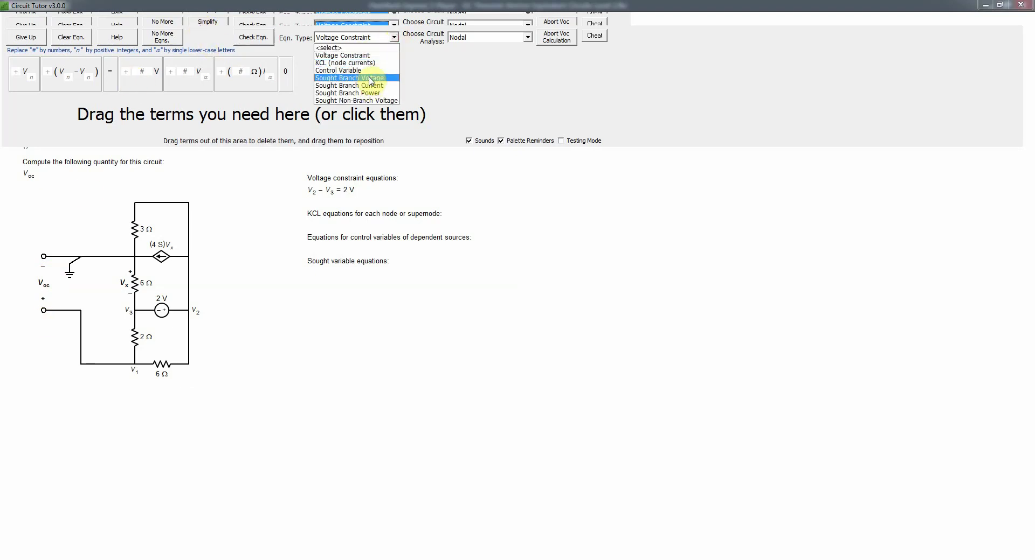
pyautogui.click(343, 81)
pyautogui.click(29, 89)
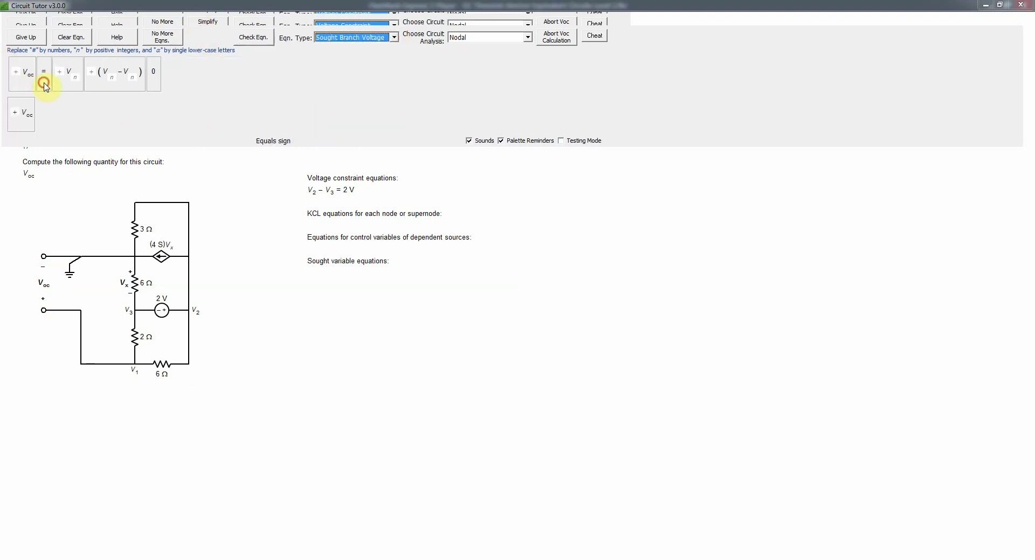
pyautogui.click(44, 81)
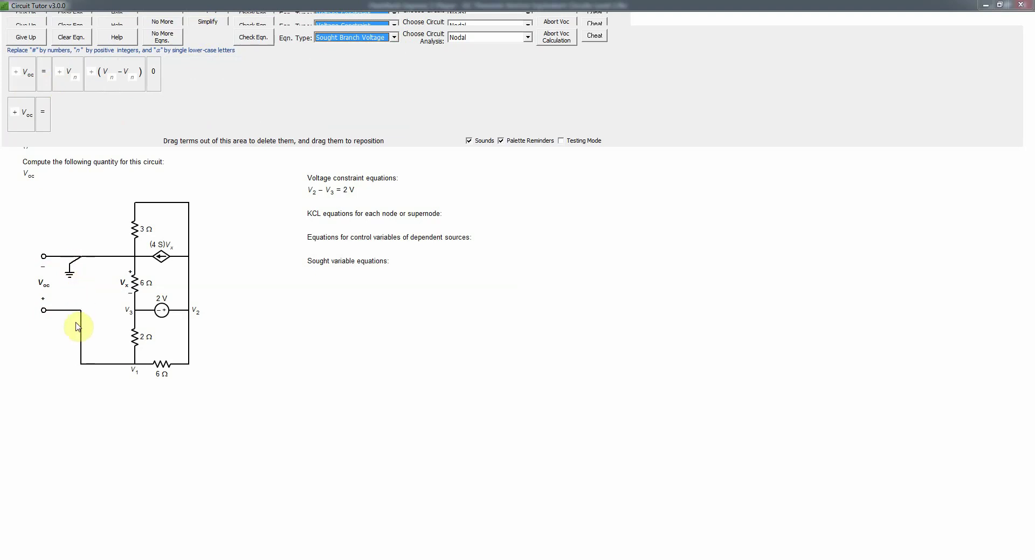
pyautogui.click(70, 80)
pyautogui.moveTo(70, 80); pyautogui.dragTo(73, 116)
pyautogui.write('1')
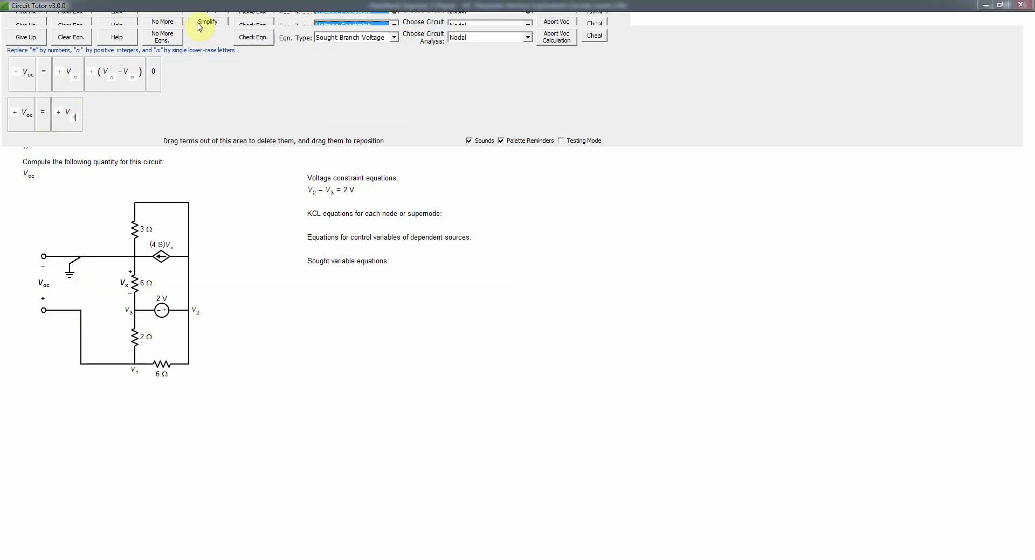
pyautogui.click(257, 38)
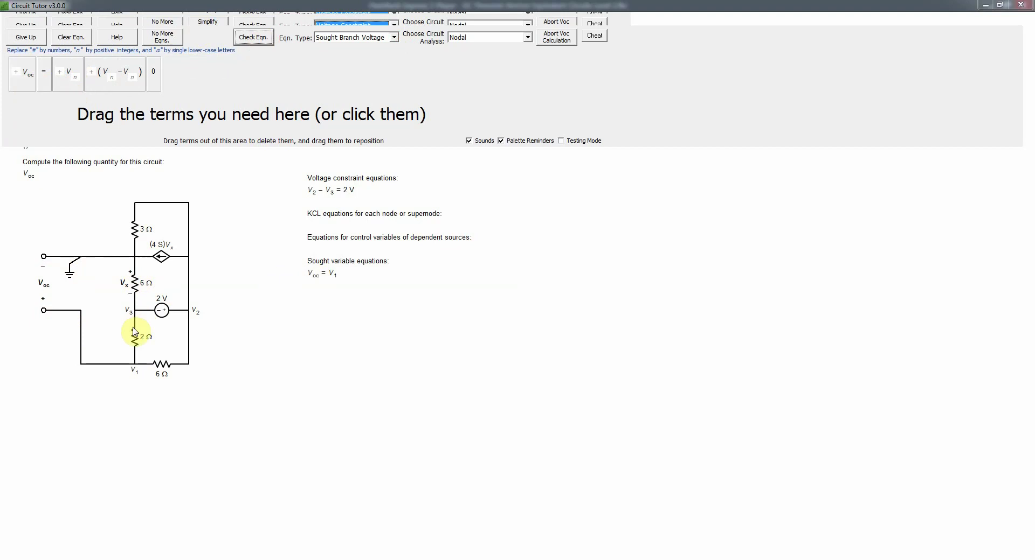
# Enter the Control Variable equation Vx = −V3 for the dependent source and check it.
pyautogui.click(394, 37)
pyautogui.click(360, 70)
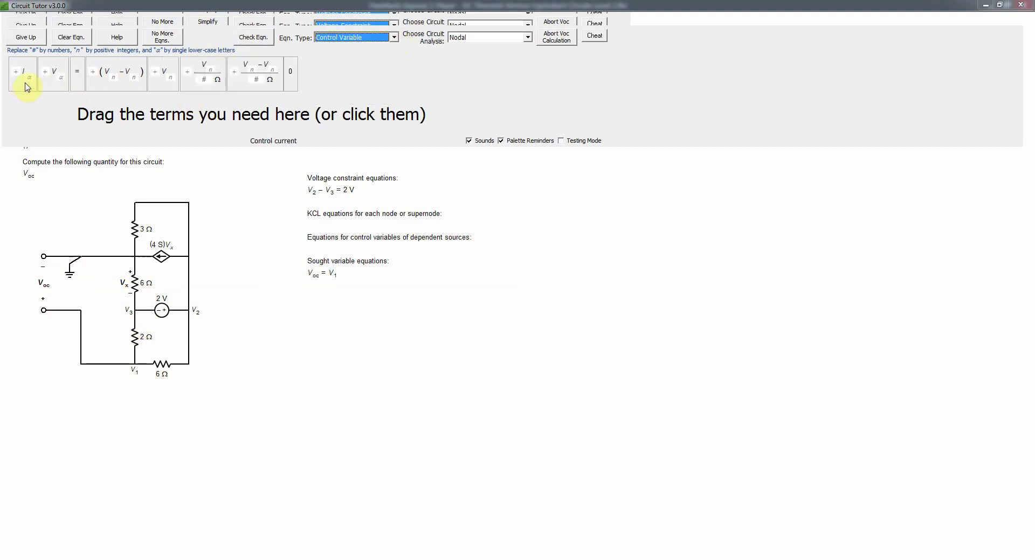
pyautogui.click(56, 86)
pyautogui.click(76, 81)
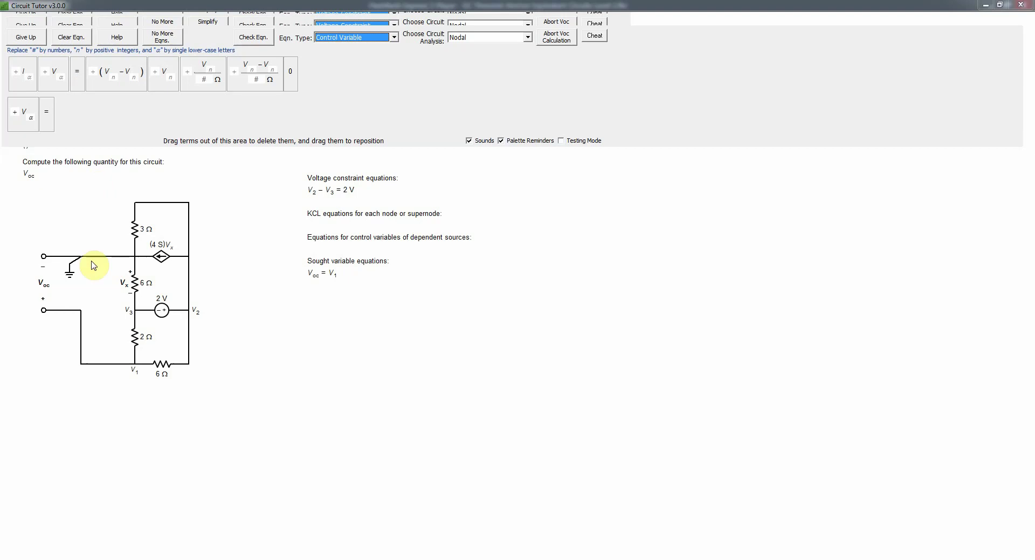
pyautogui.click(164, 85)
pyautogui.click(78, 119)
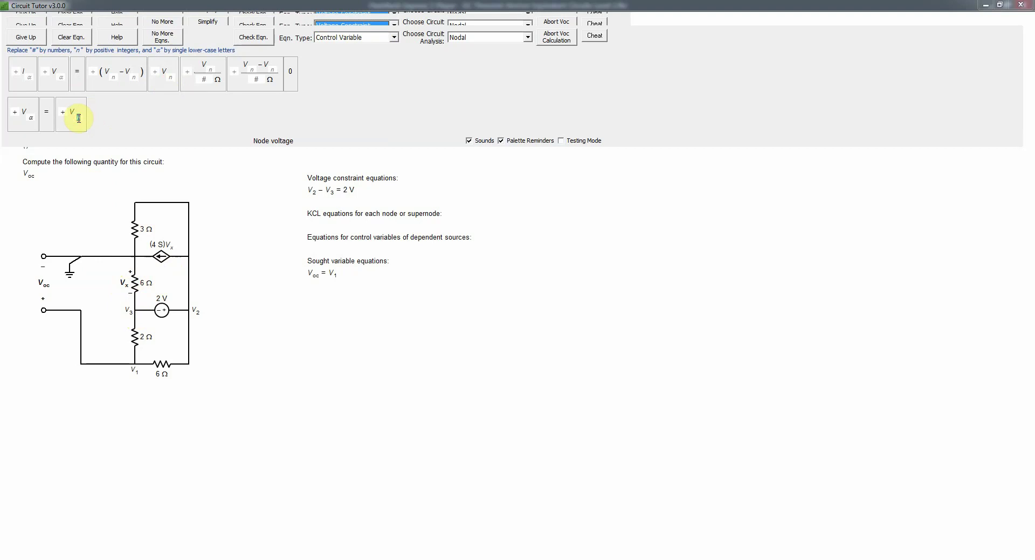
pyautogui.write('3')
pyautogui.click(237, 39)
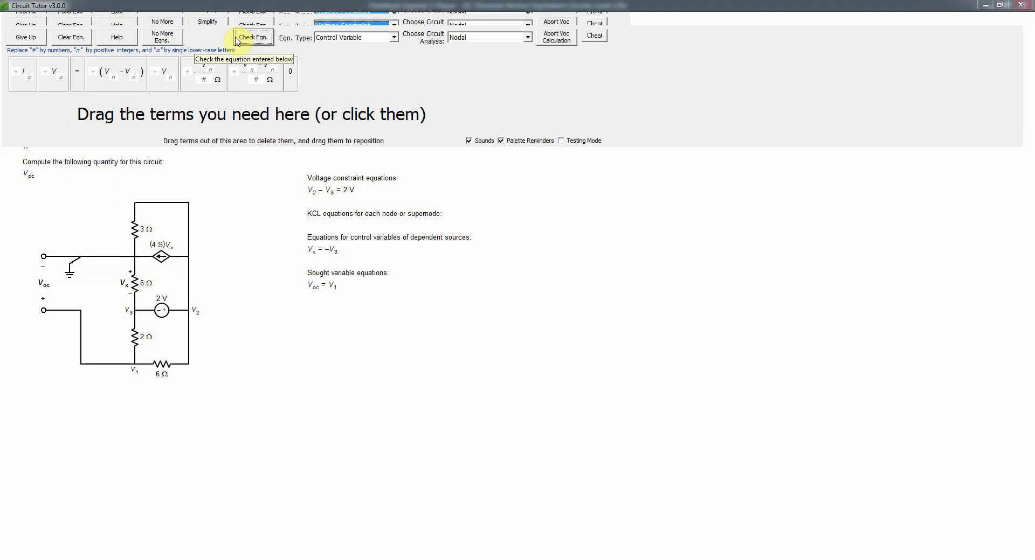
# Enter the KCL equation for node V1, (V1 − V3)/2 Ω + (V1 − V2)/6 Ω = 0, and check it.
pyautogui.click(395, 40)
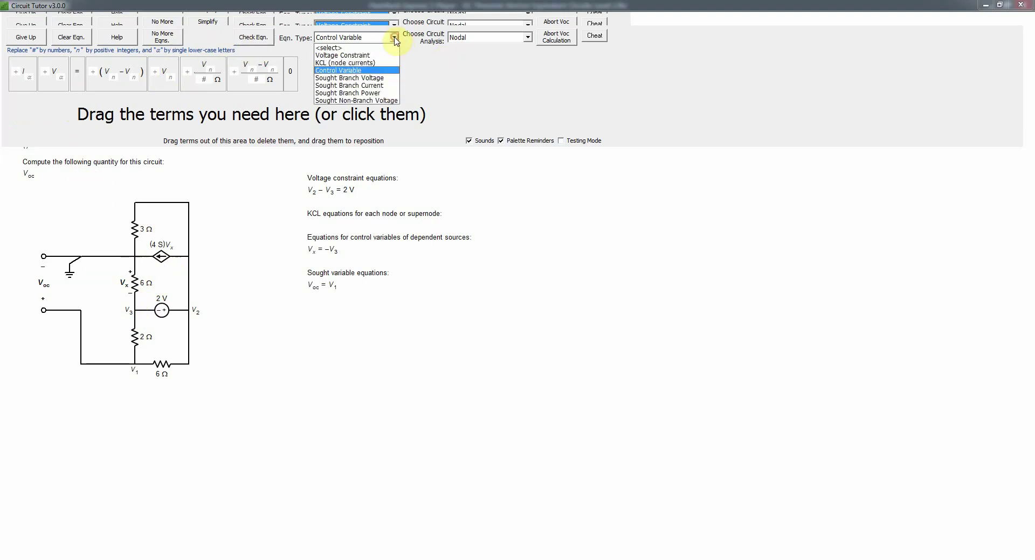
pyautogui.click(370, 67)
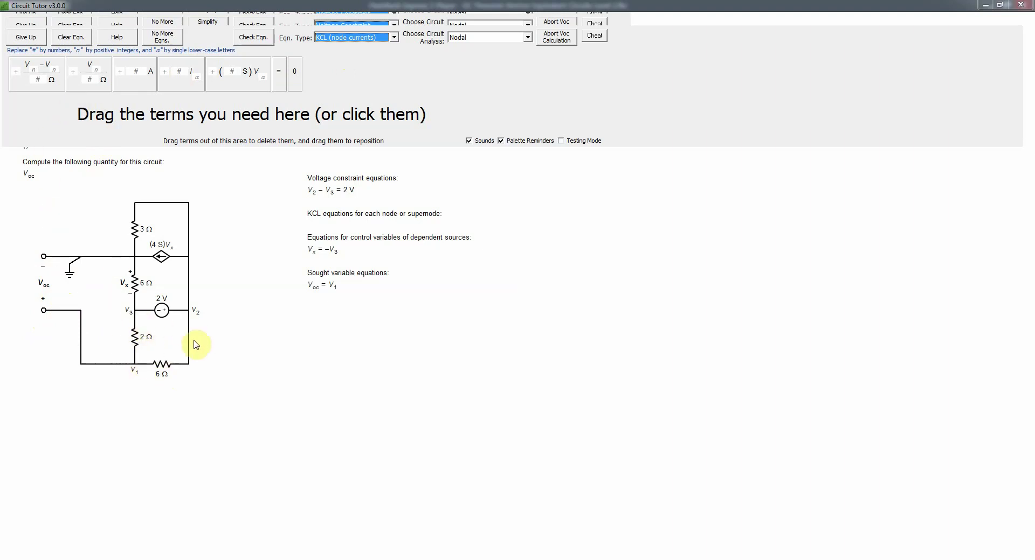
pyautogui.click(51, 87)
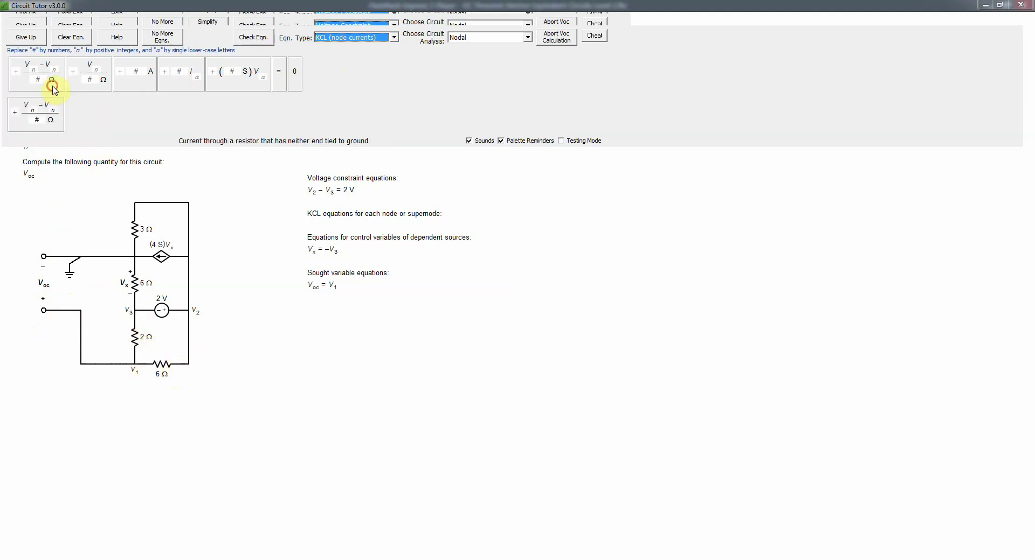
pyautogui.click(50, 86)
pyautogui.click(281, 84)
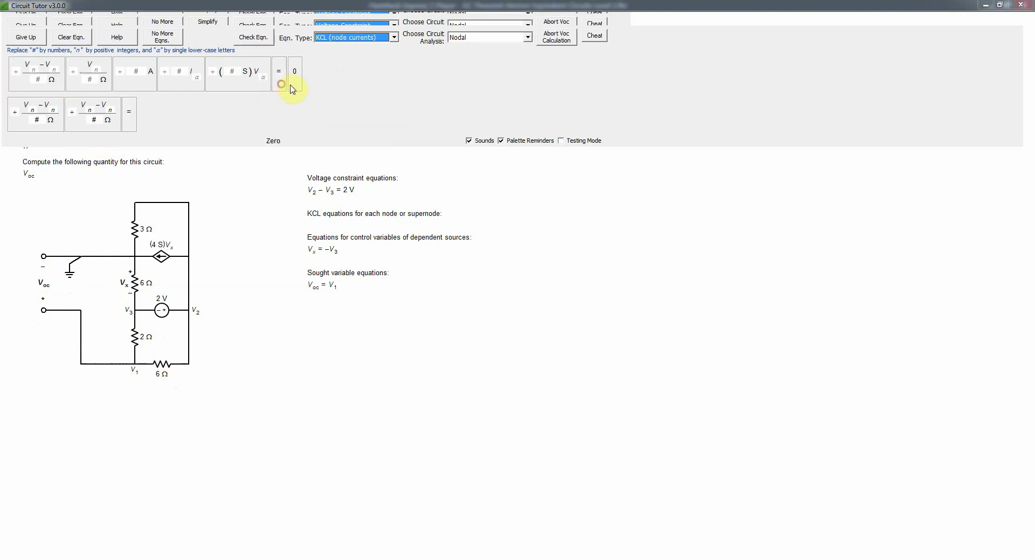
pyautogui.click(35, 109)
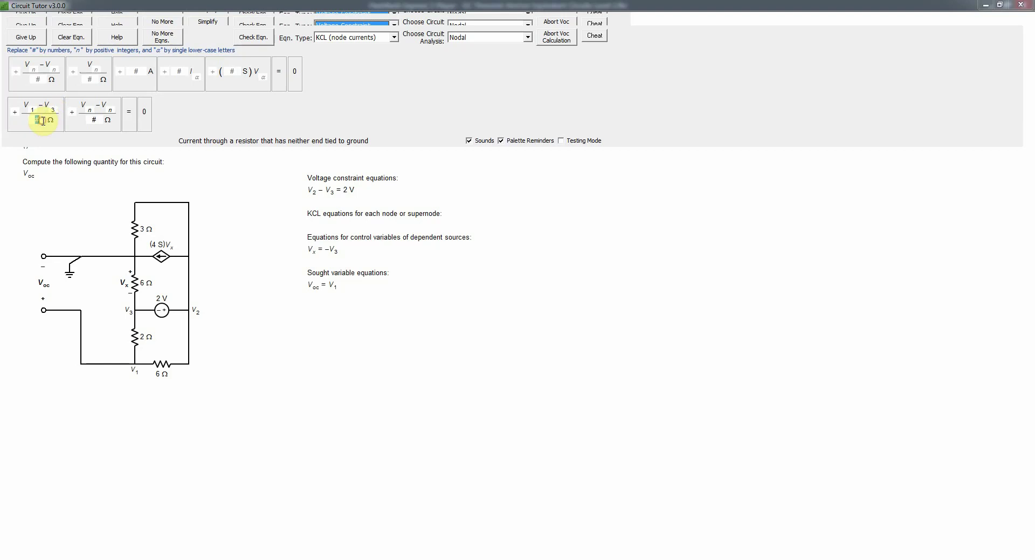
pyautogui.write('2')
pyautogui.write('6')
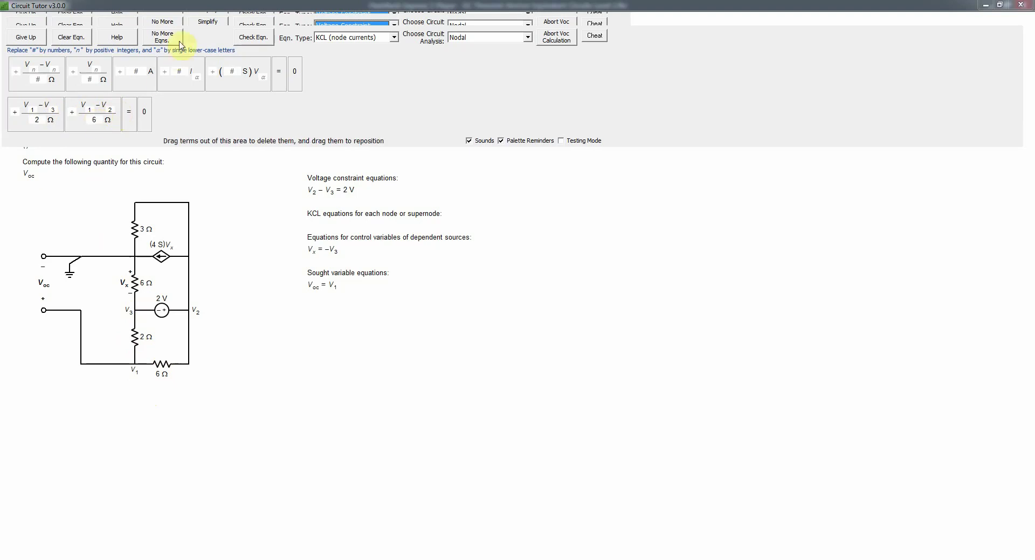
pyautogui.click(247, 39)
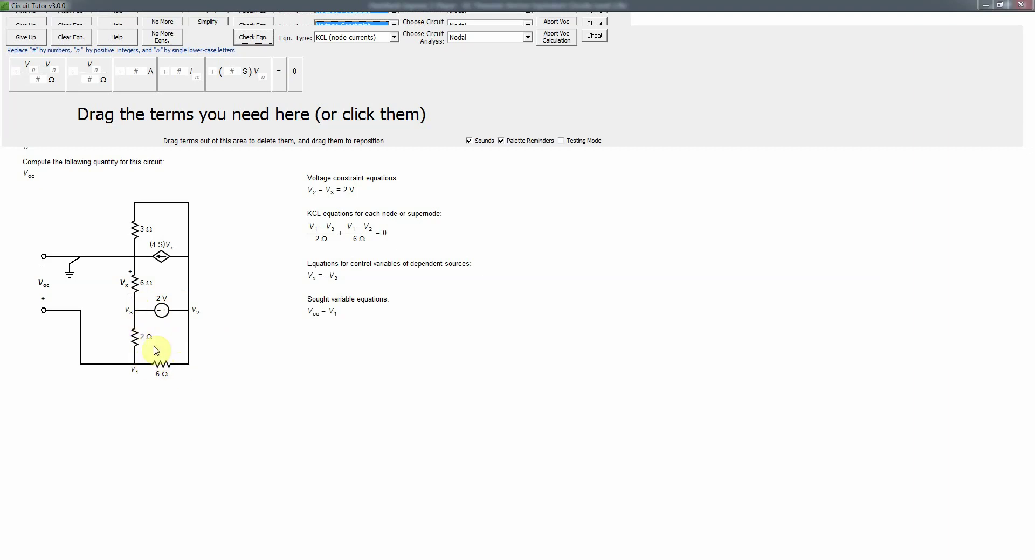
# Lay out the supernode KCL equation: two ungrounded-resistor terms, a grounded-resistor term, a voltage-controlled source term, another grounded-resistor term, equal to 0.
pyautogui.click(59, 87)
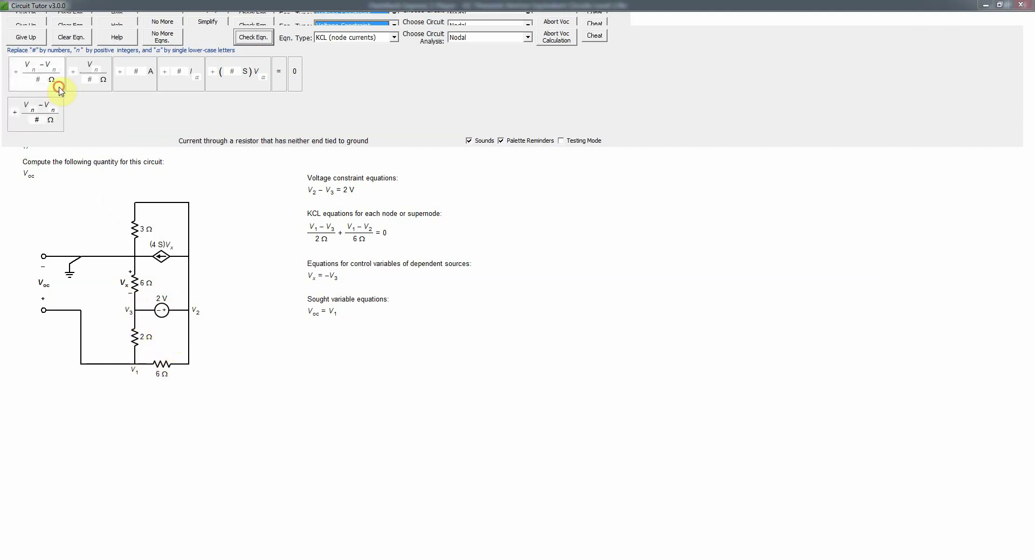
pyautogui.click(59, 87)
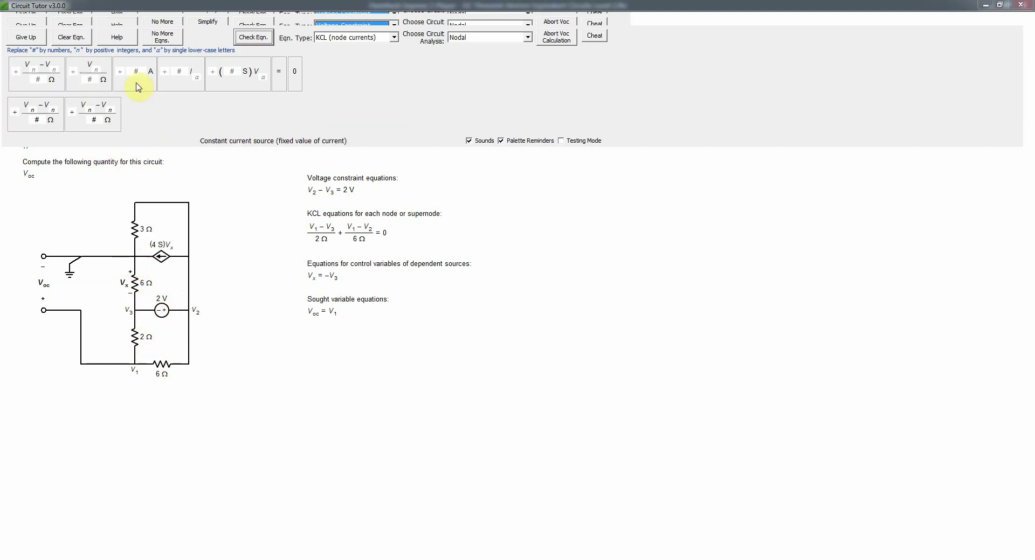
pyautogui.click(106, 85)
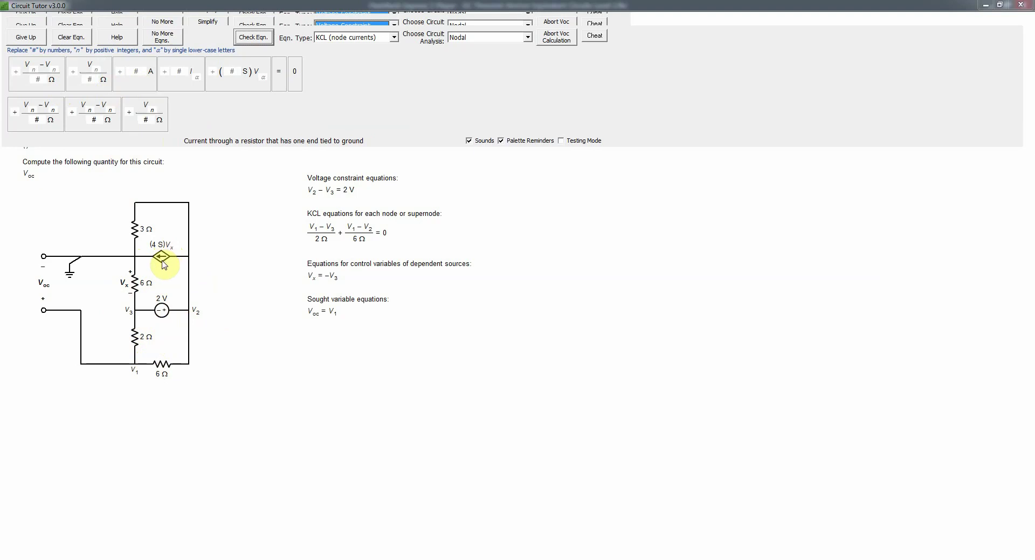
pyautogui.click(237, 82)
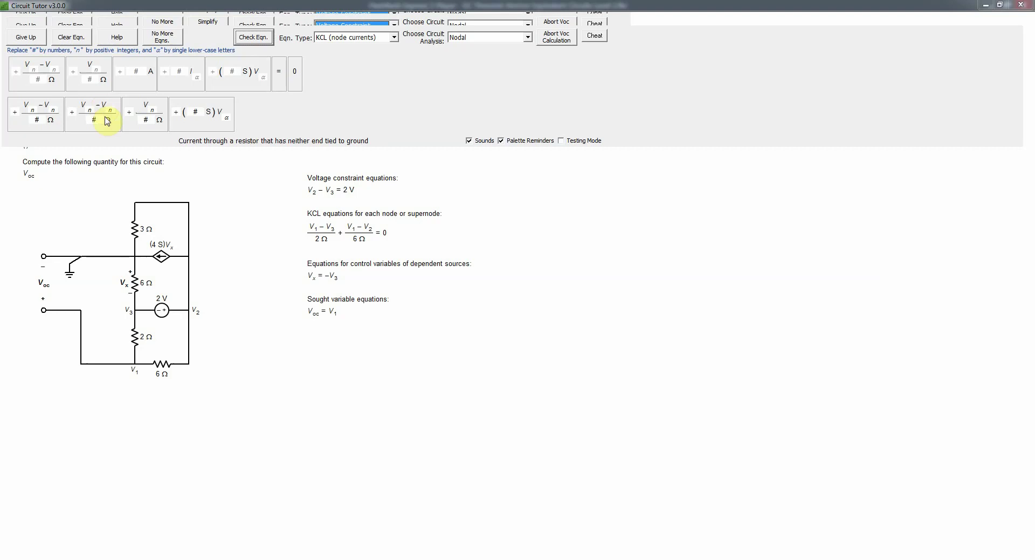
pyautogui.click(105, 83)
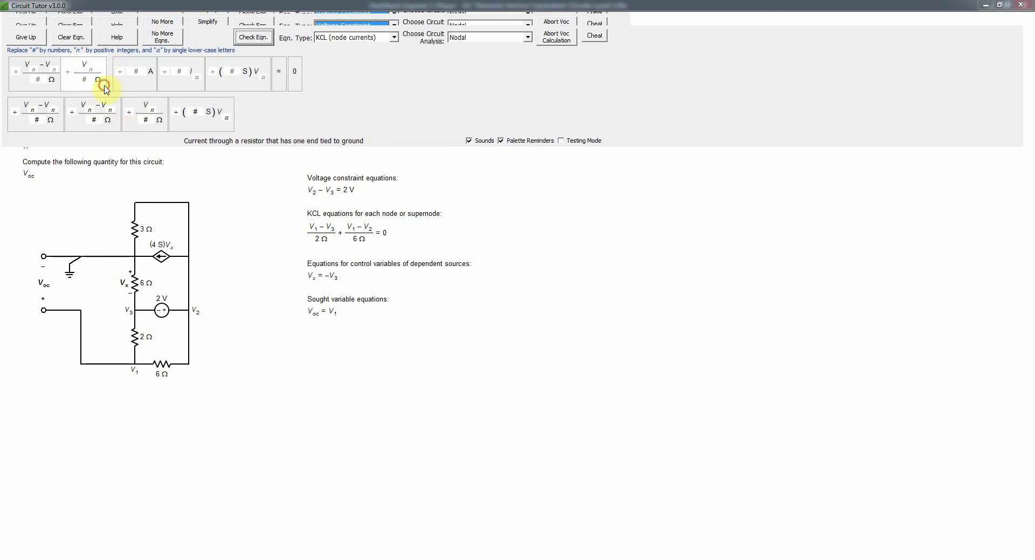
pyautogui.click(281, 91)
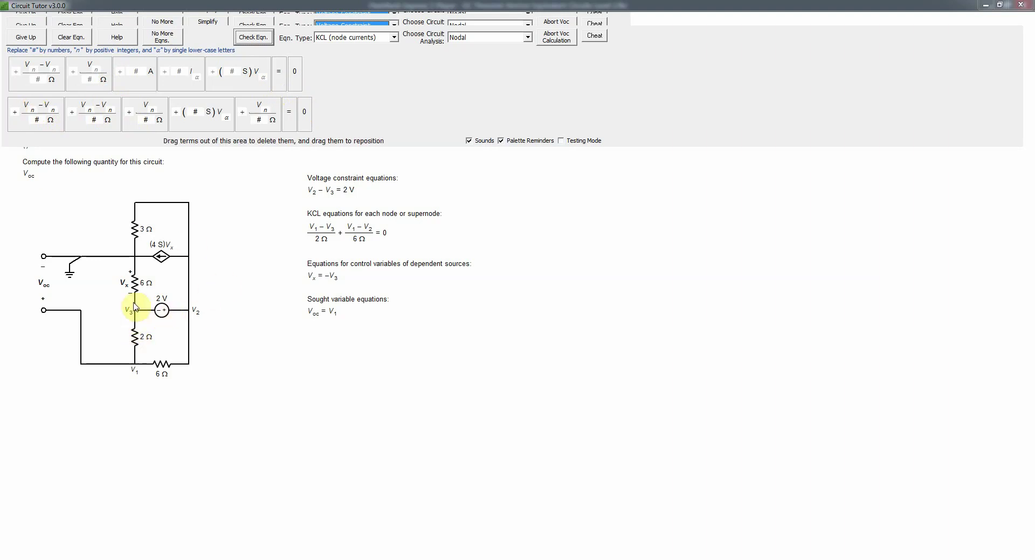
# Fill in the supernode KCL equation as (V3 − V1)/2 Ω + (V2 − V1)/6 Ω + V3/6 Ω + (4 S)Vx + V2/3 Ω = 0 and check it.
pyautogui.click(29, 109)
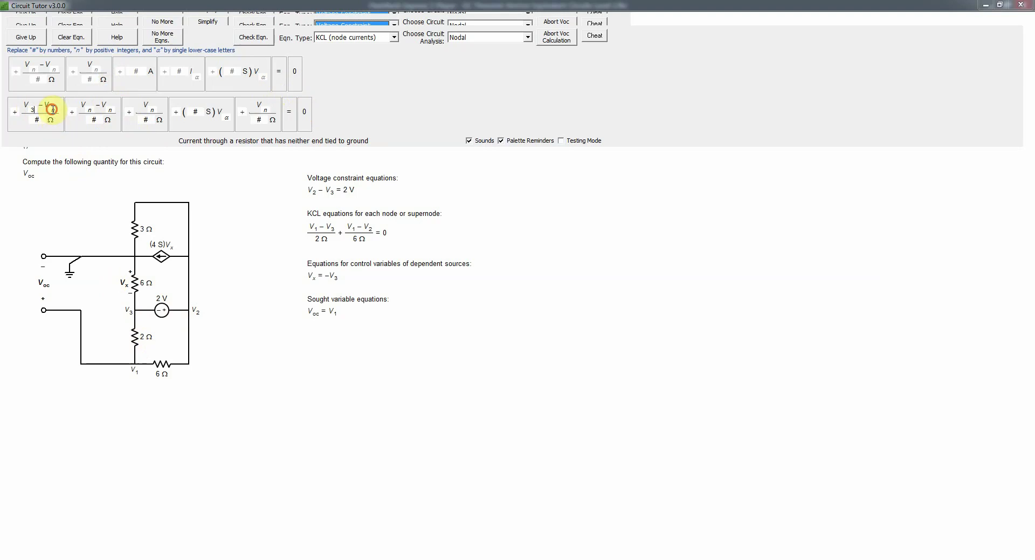
pyautogui.write('1 / ')
pyautogui.write('2')
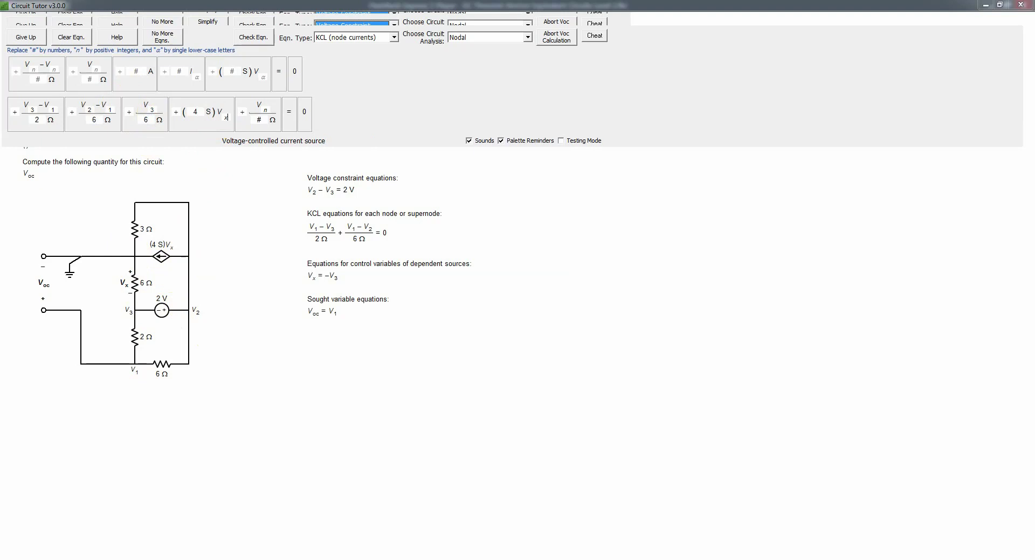
pyautogui.press('Tab')
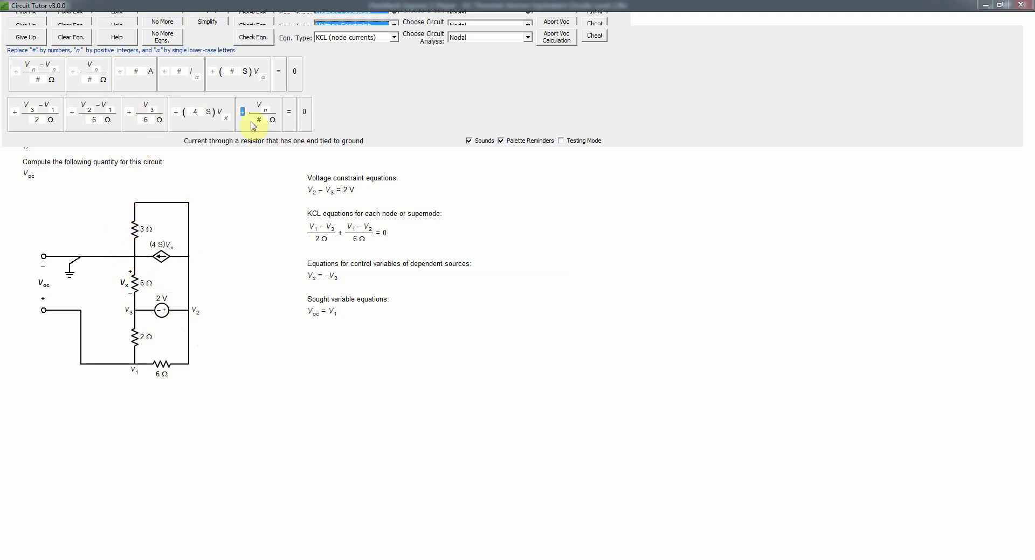
pyautogui.click(267, 110)
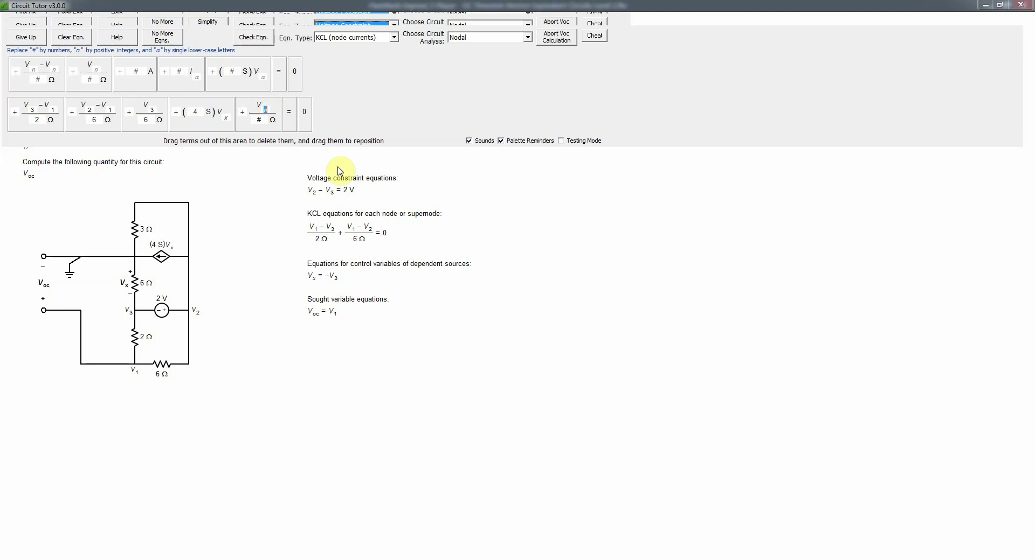
pyautogui.write('2')
pyautogui.press('Tab')
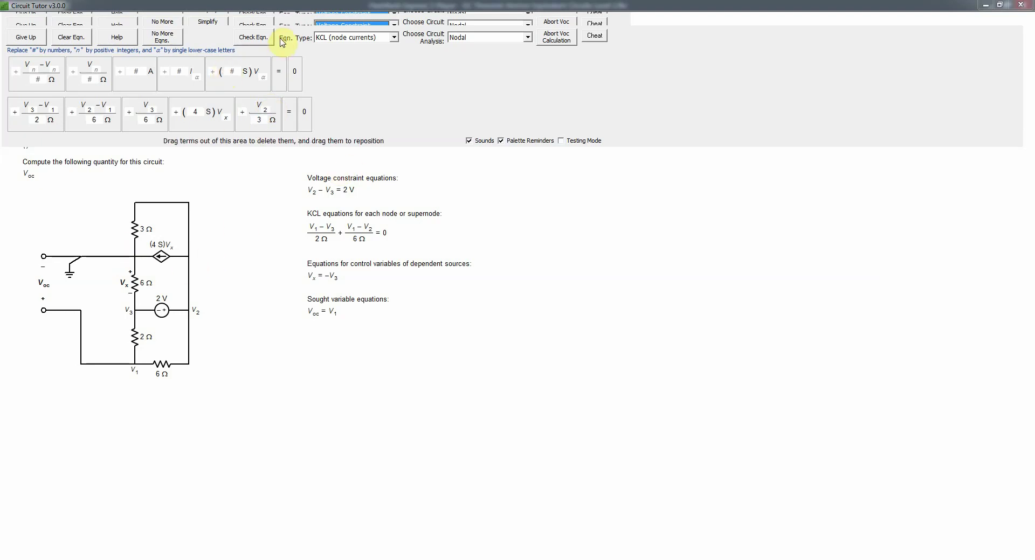
pyautogui.click(257, 39)
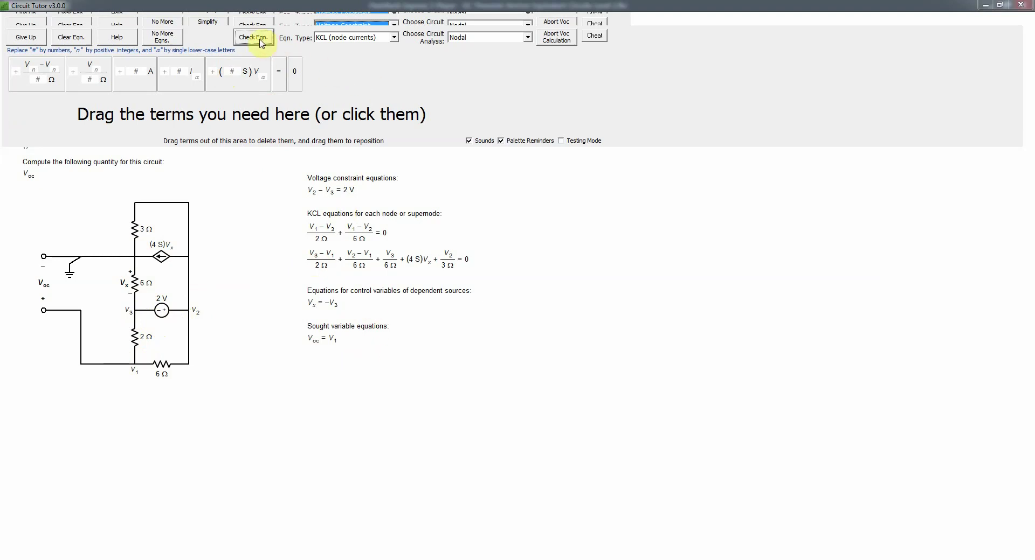
# Finish equation entry, enter simplified coefficients for 1V2 − 1V3 = 2 in row one and 1V3 + 1Vx = 0 in row four, and check them.
pyautogui.click(171, 41)
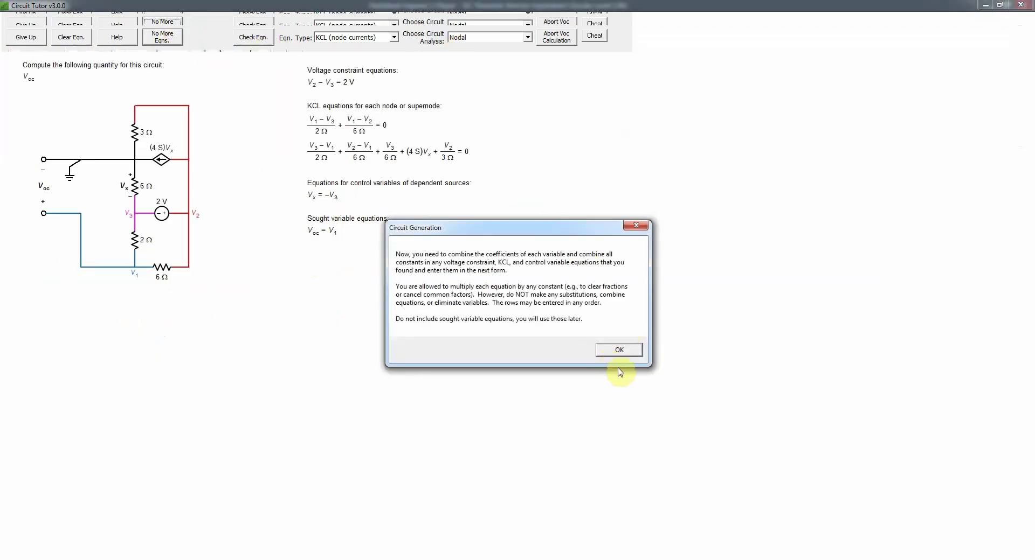
pyautogui.click(610, 352)
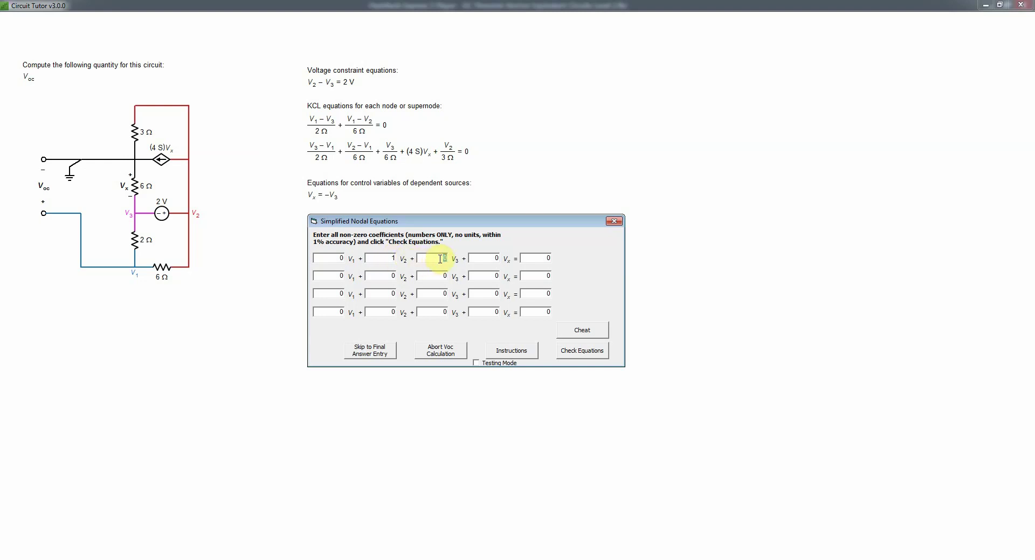
pyautogui.write('-1')
pyautogui.click(446, 314)
pyautogui.click(582, 351)
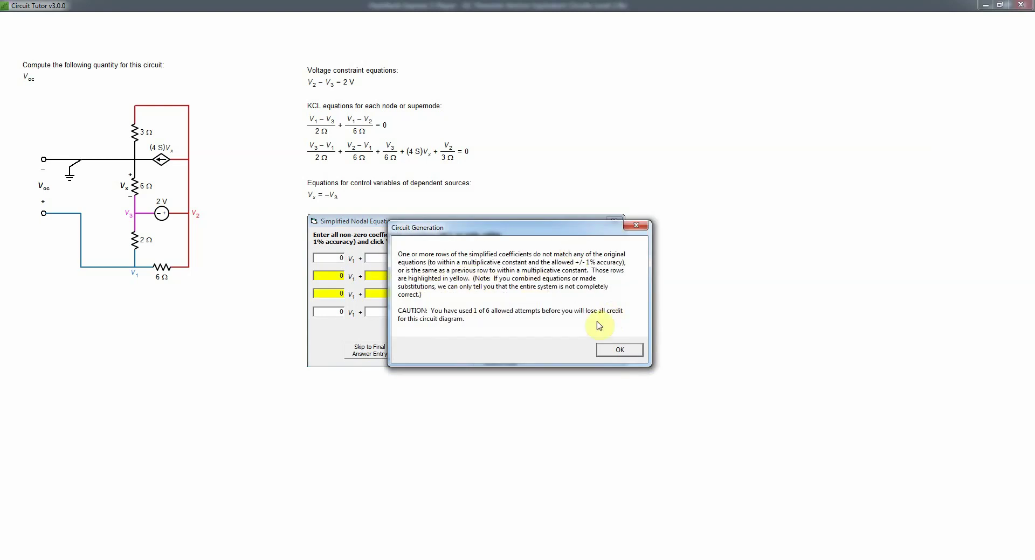
pyautogui.click(619, 351)
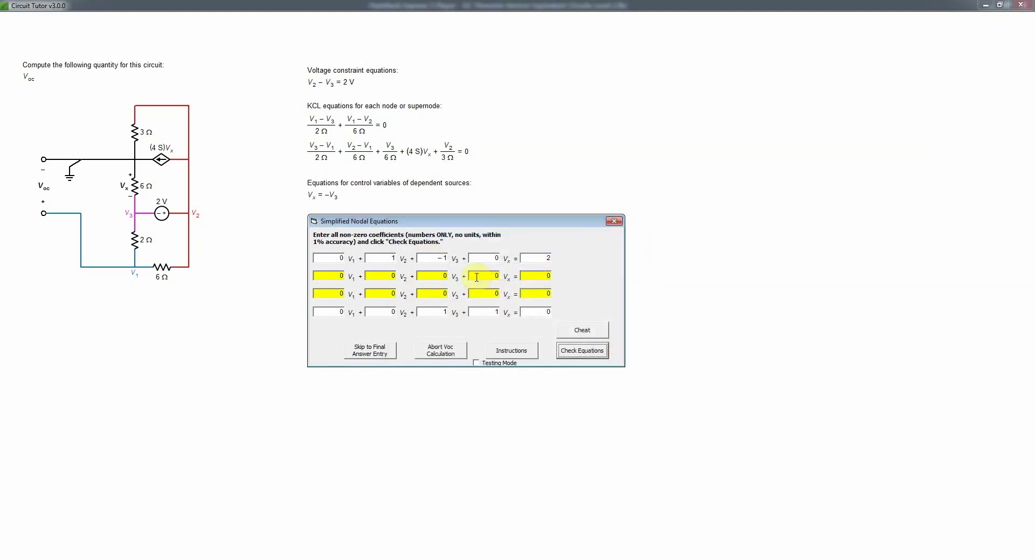
# Have the missing coefficients of the two KCL rows filled in with Cheat, and check the simplified equations.
pyautogui.click(597, 335)
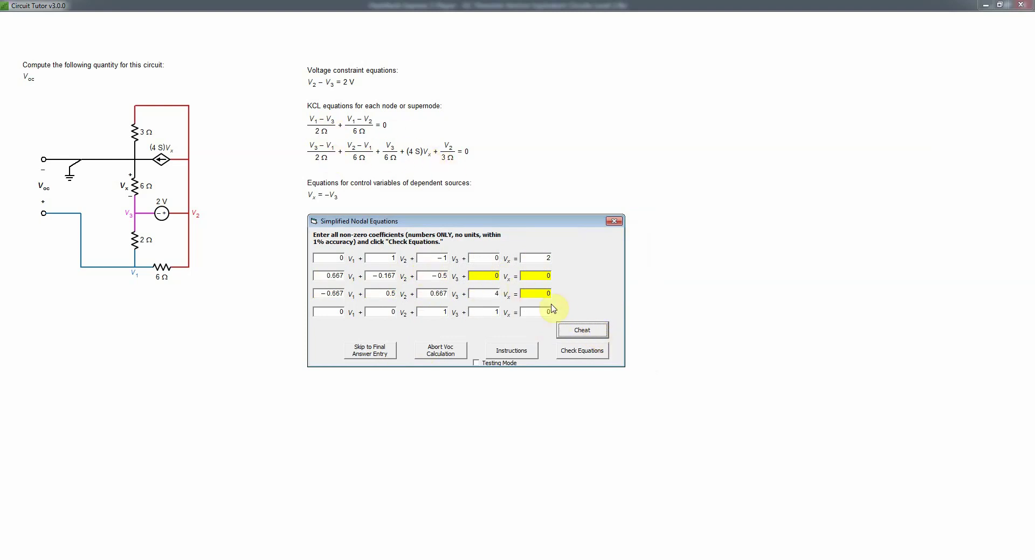
pyautogui.click(582, 352)
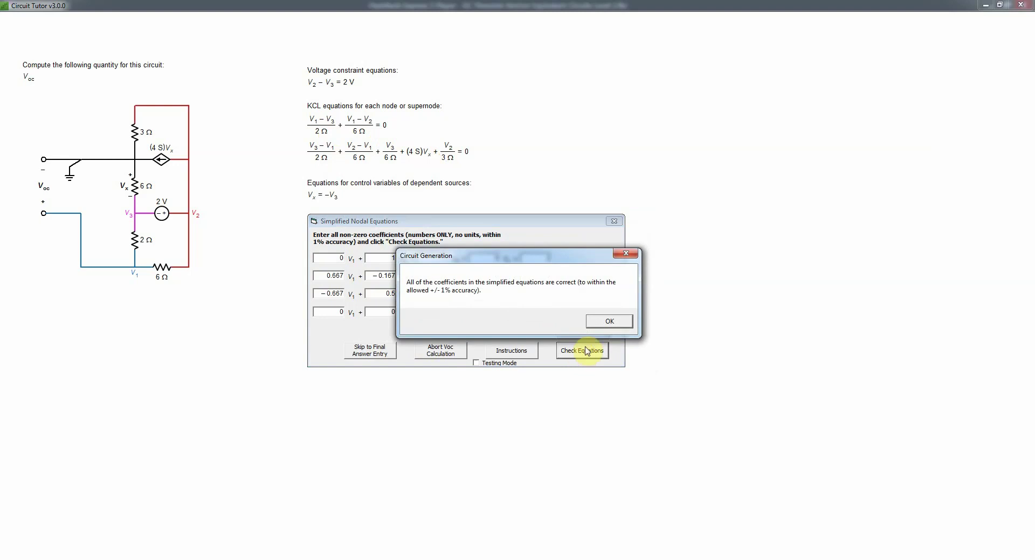
pyautogui.click(609, 322)
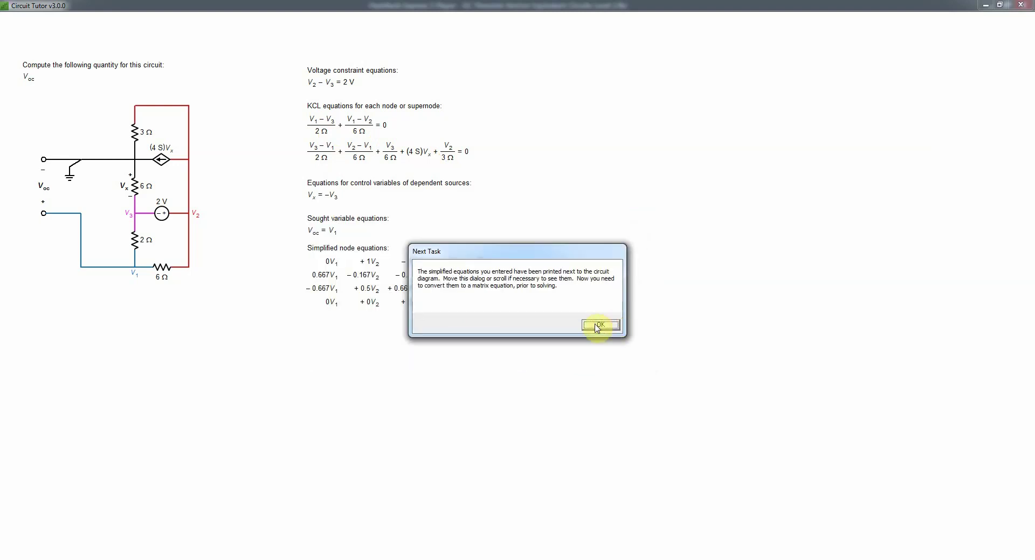
pyautogui.click(596, 325)
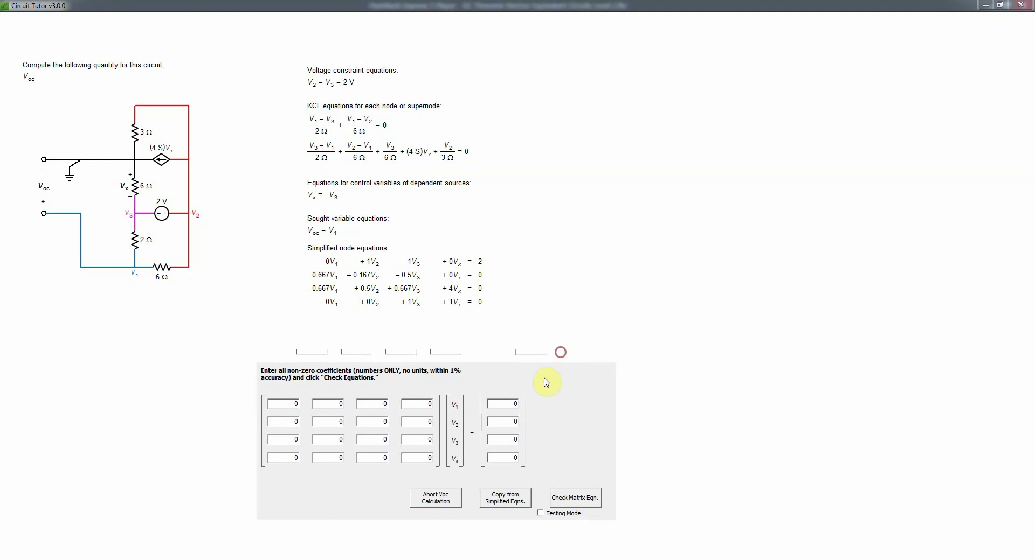
# Copy the coefficients from the simplified equations into the matrix equation, check it and dismiss the instructions.
pyautogui.click(499, 498)
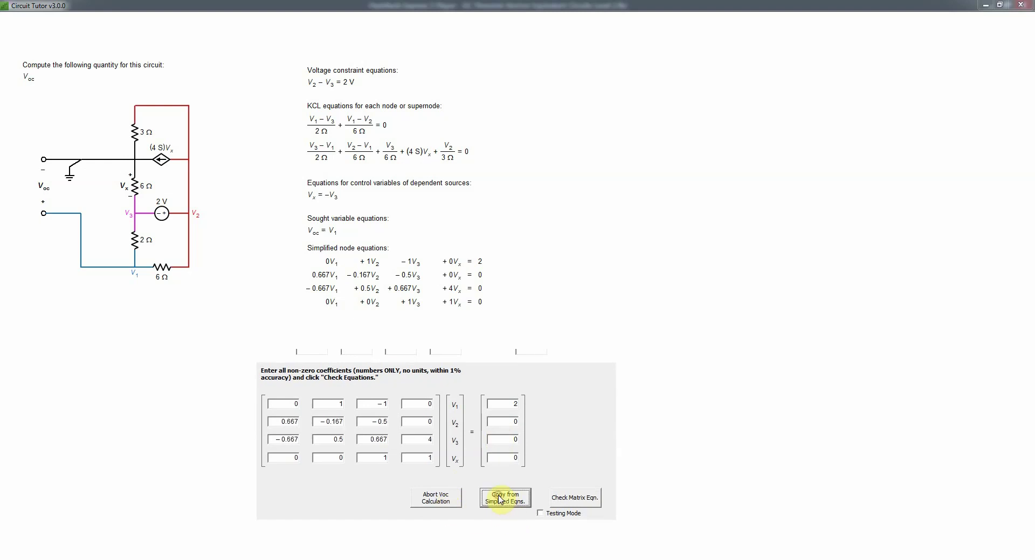
pyautogui.click(584, 500)
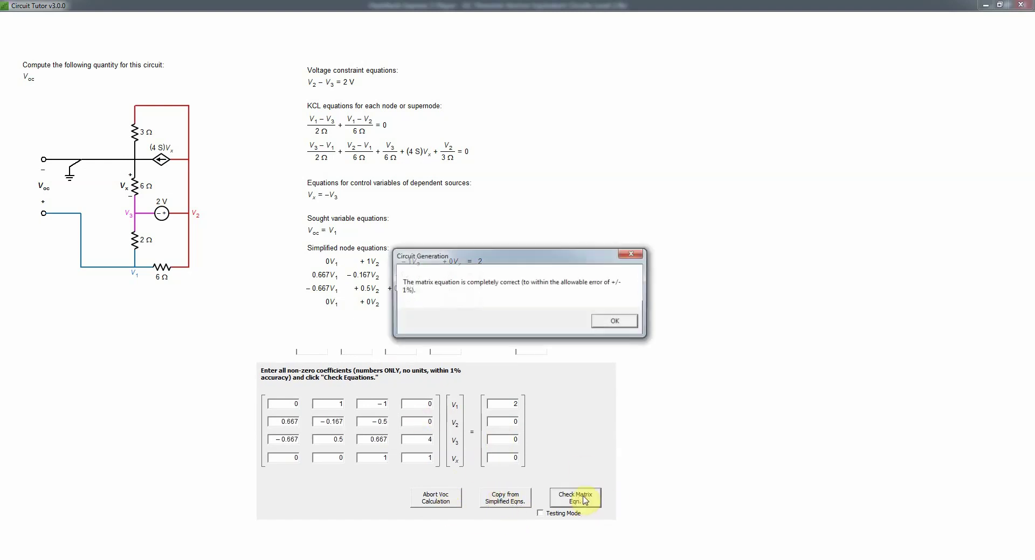
pyautogui.click(615, 318)
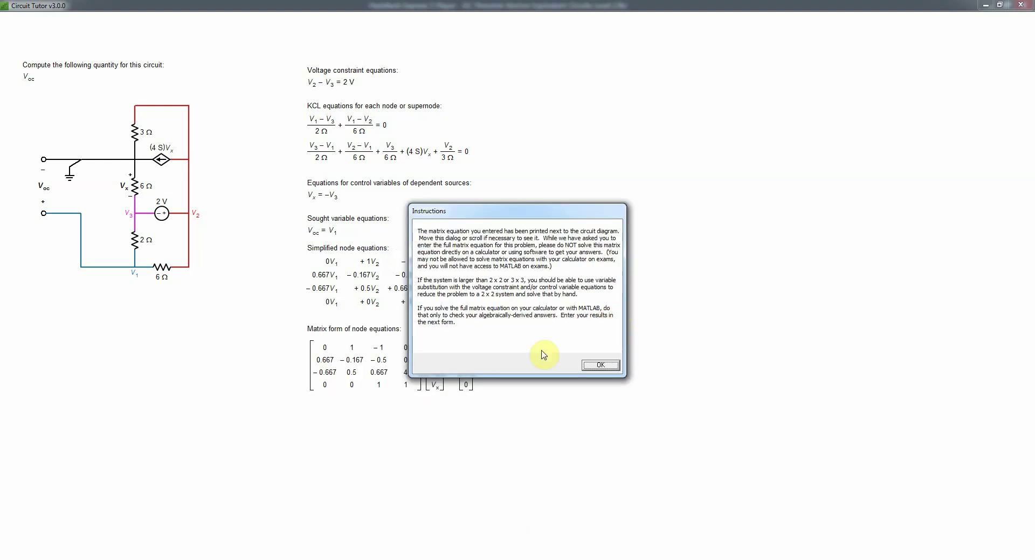
pyautogui.click(600, 365)
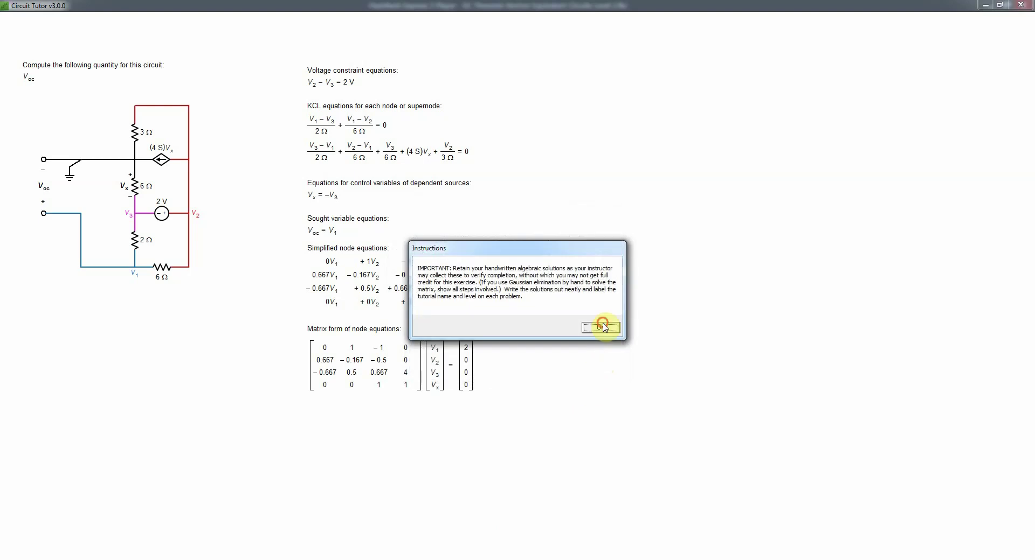
pyautogui.click(599, 327)
# Skip the individual node voltages, have the Voc answer filled in with Cheat, and check it.
pyautogui.moveTo(498, 250); pyautogui.dragTo(692, 252)
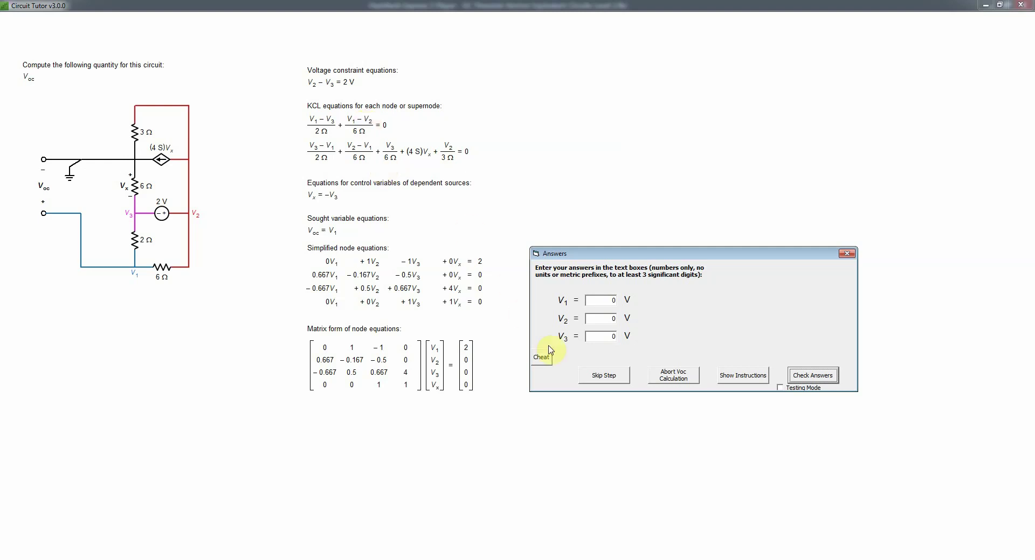
pyautogui.click(609, 380)
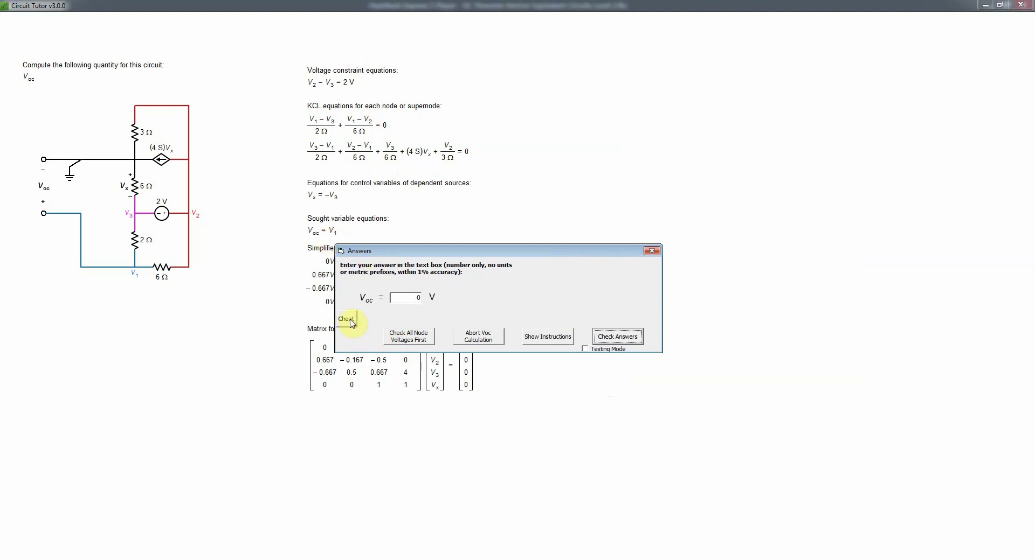
pyautogui.moveTo(396, 252); pyautogui.dragTo(627, 253)
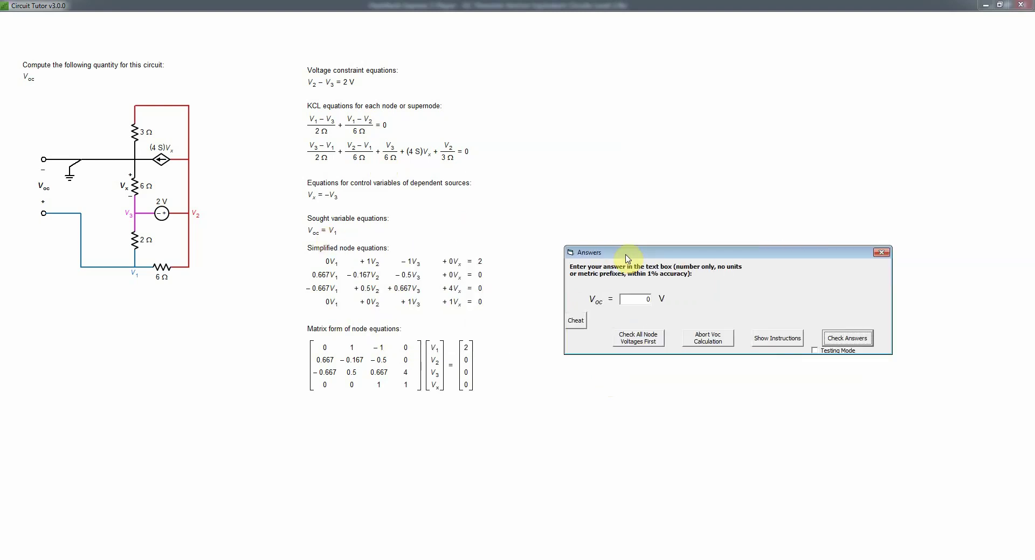
pyautogui.click(575, 321)
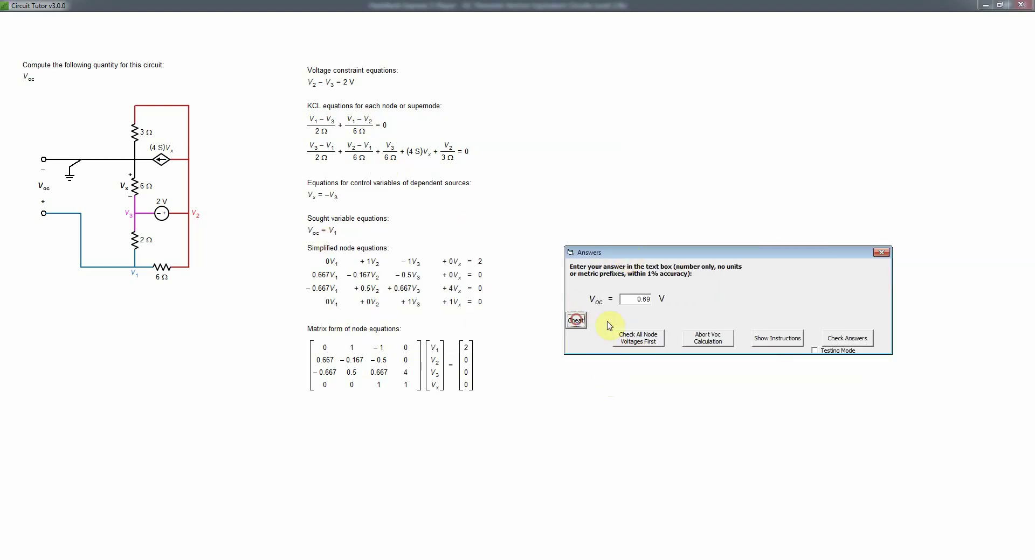
pyautogui.click(845, 340)
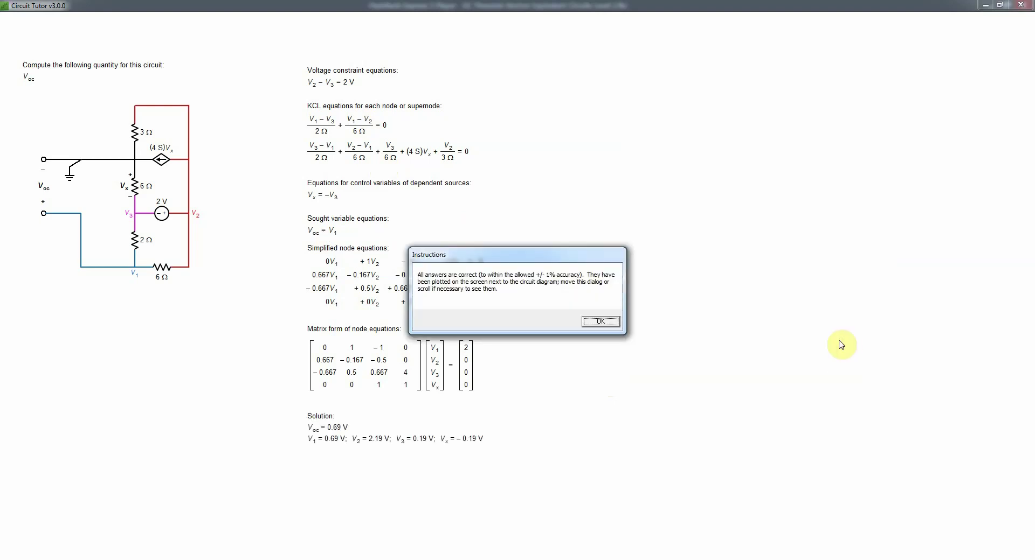
pyautogui.click(605, 322)
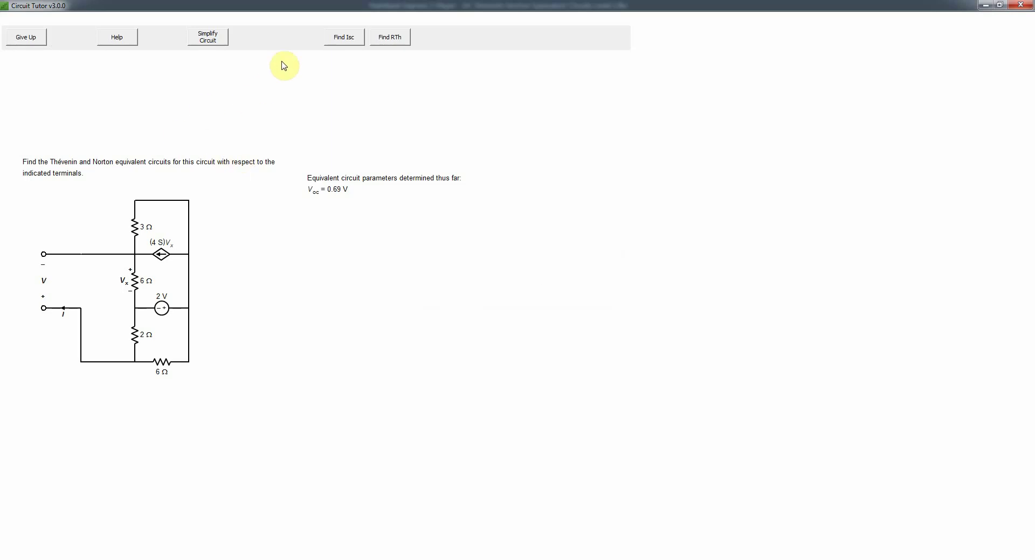
# Start the Isc calculation for the short-circuited terminals, dismiss the instructions and choose mesh analysis.
pyautogui.click(344, 38)
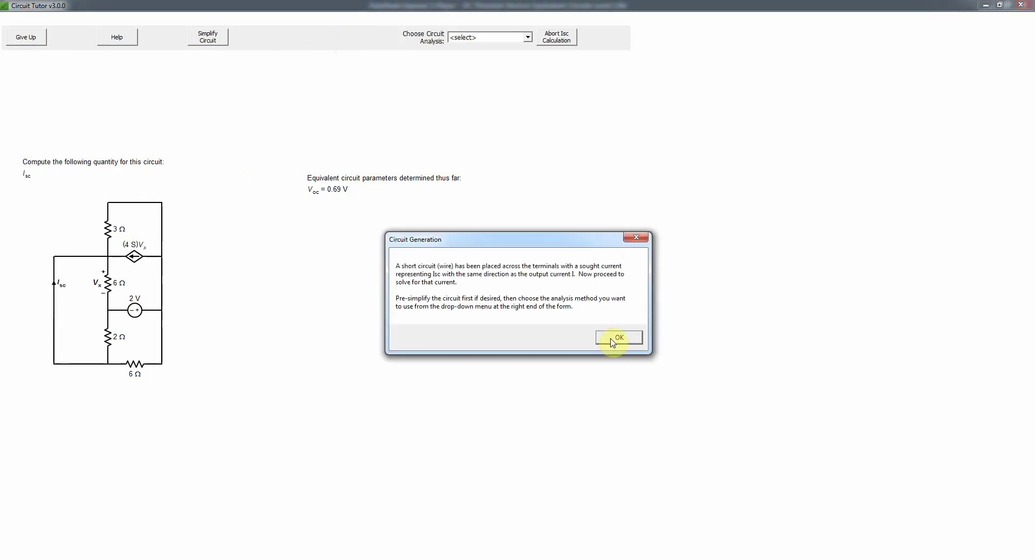
pyautogui.click(618, 338)
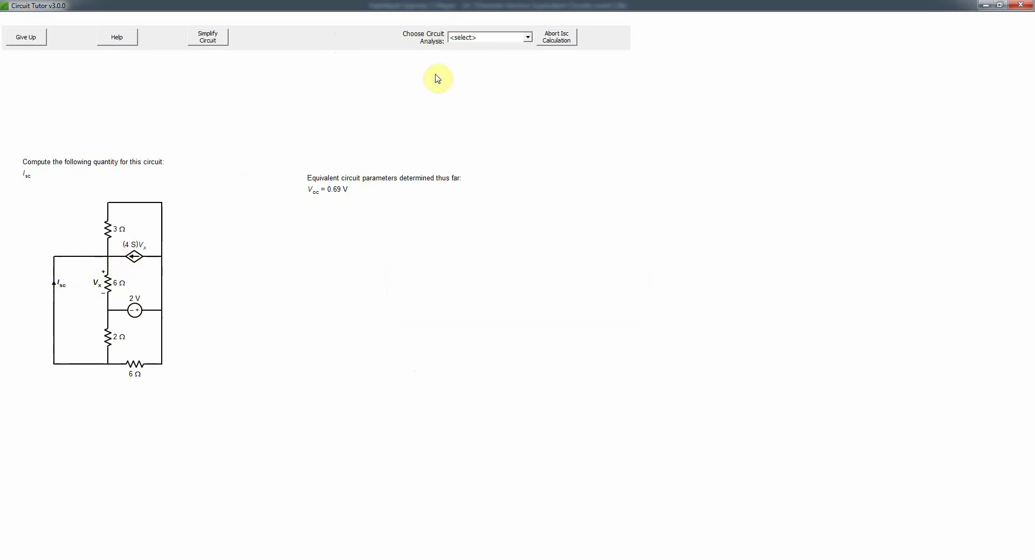
pyautogui.click(528, 38)
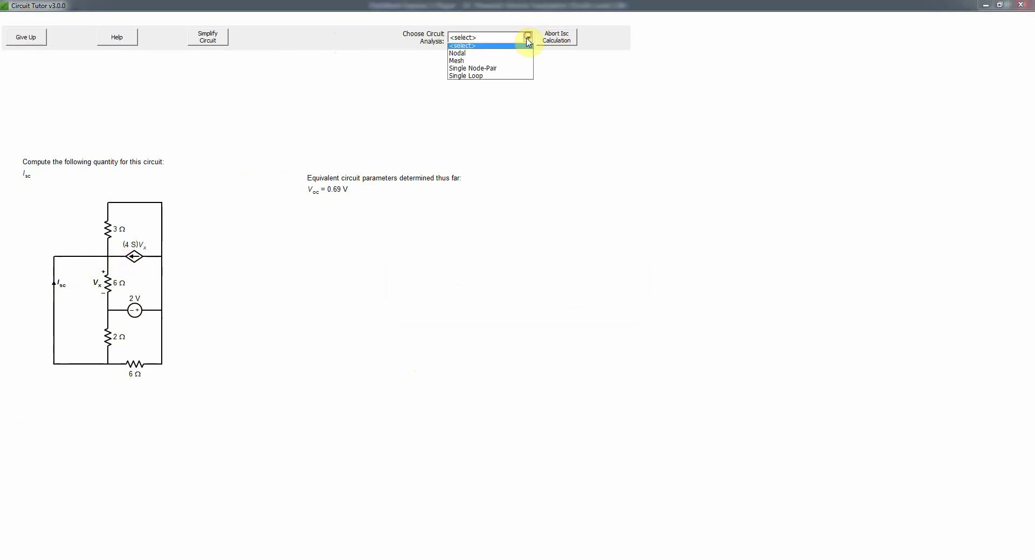
pyautogui.click(500, 60)
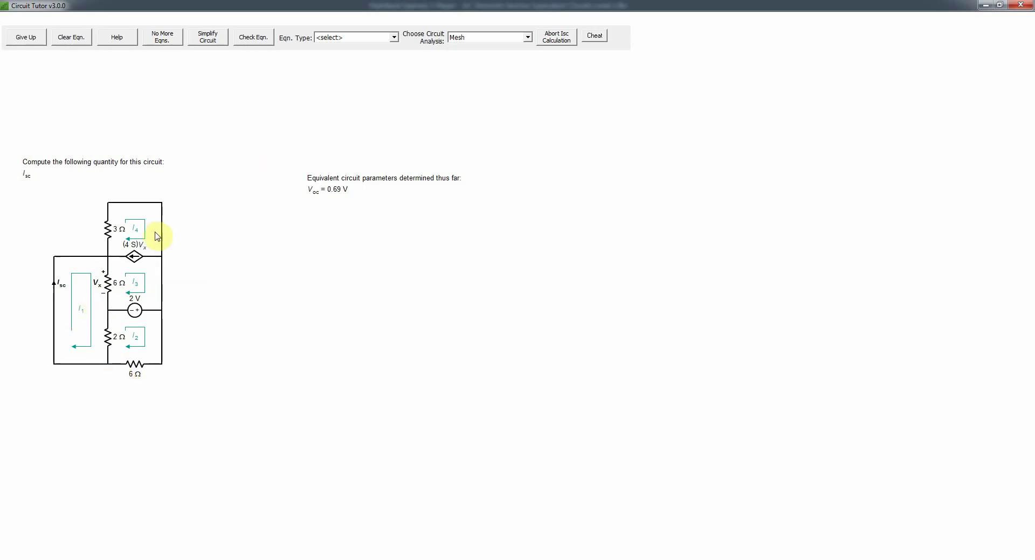
# Build the sought branch current equation Isc = I1 and check it.
pyautogui.click(394, 39)
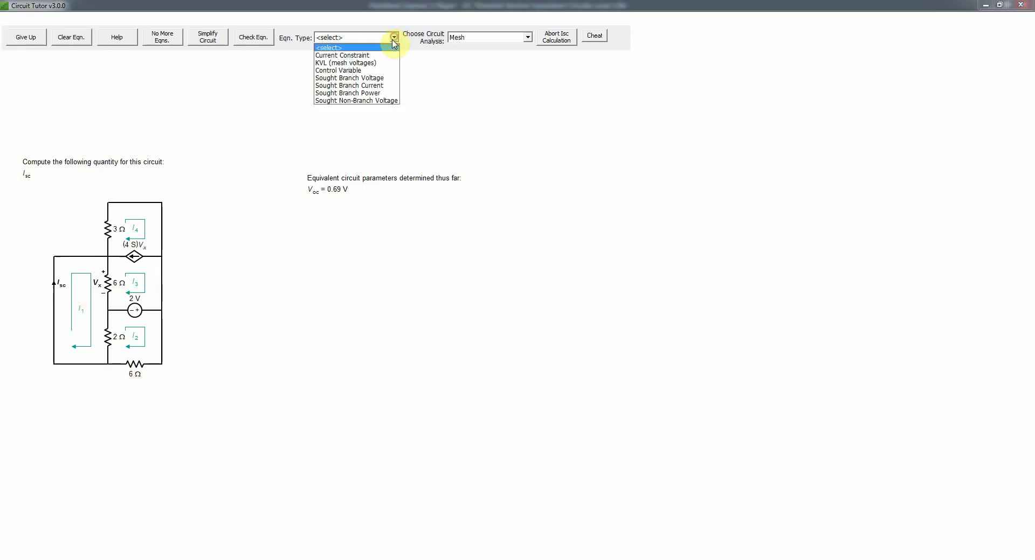
pyautogui.click(363, 89)
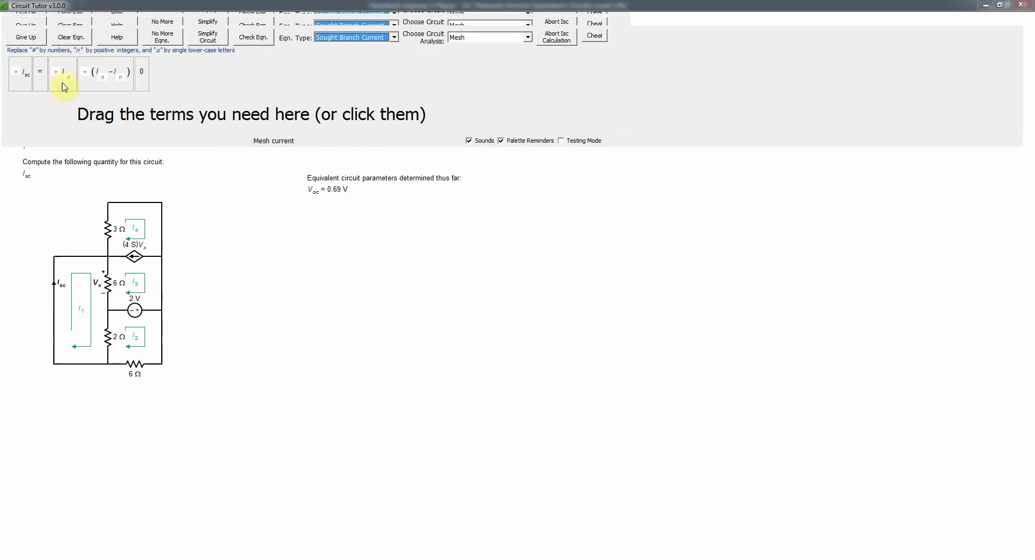
pyautogui.click(24, 86)
pyautogui.click(38, 80)
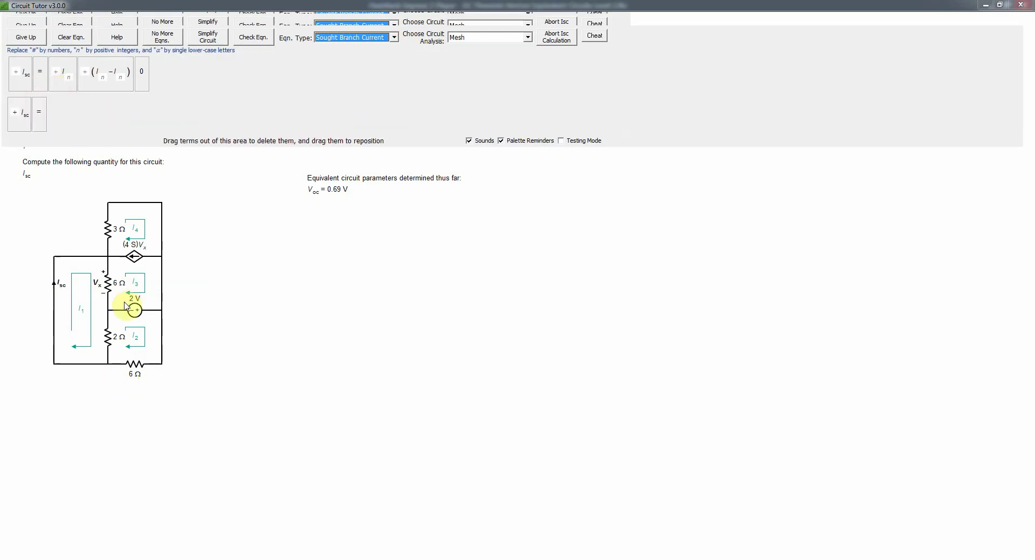
pyautogui.click(65, 79)
pyautogui.click(68, 117)
pyautogui.write('1')
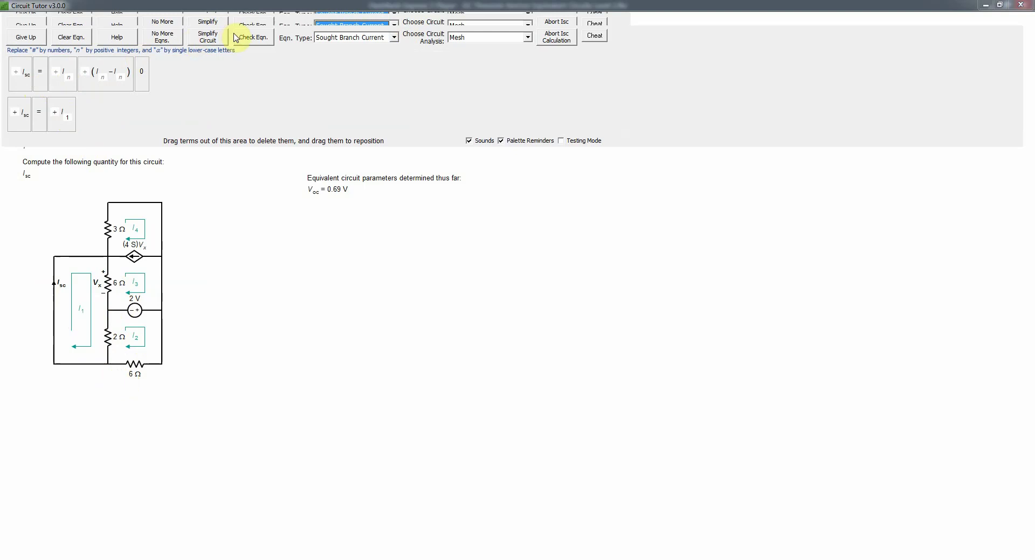
pyautogui.click(254, 42)
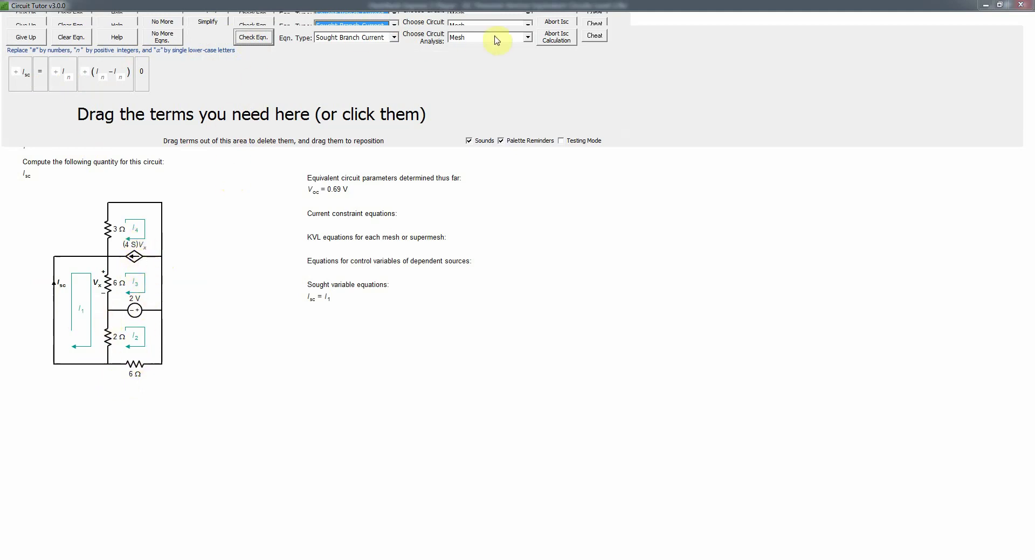
# Build the current constraint equation I4 − I3 = (4 S)Vx for the dependent source and check it.
pyautogui.click(394, 38)
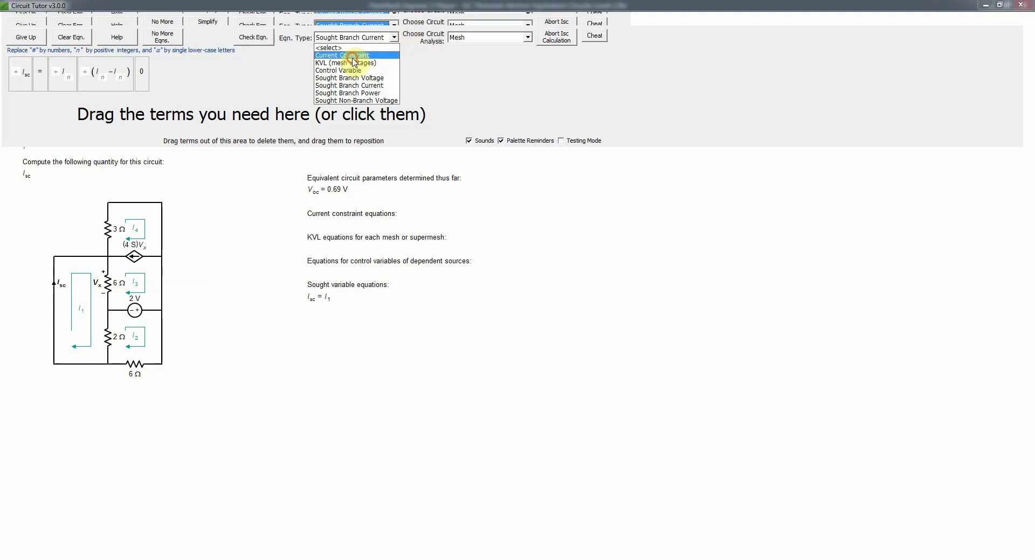
pyautogui.click(353, 56)
pyautogui.click(57, 85)
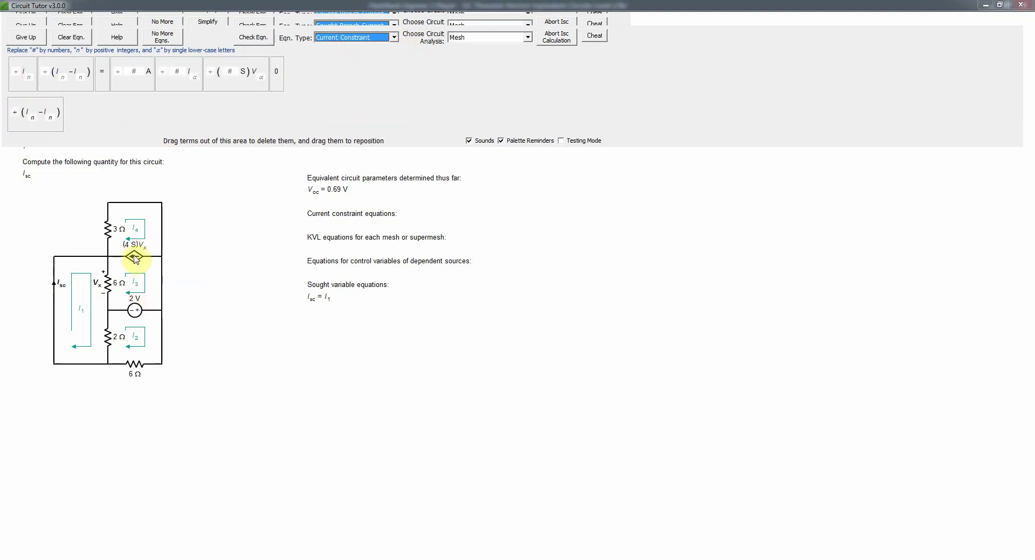
pyautogui.click(237, 83)
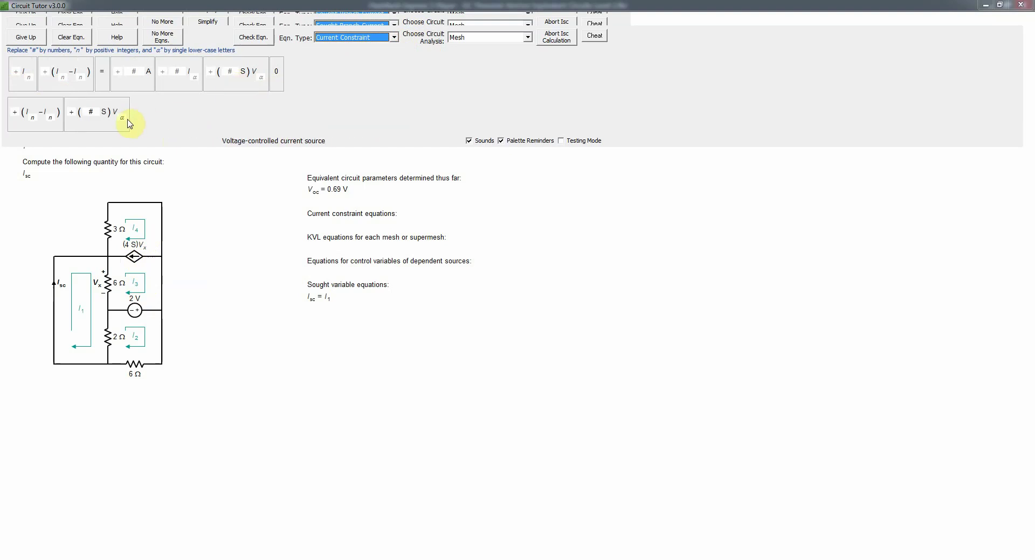
pyautogui.click(101, 72)
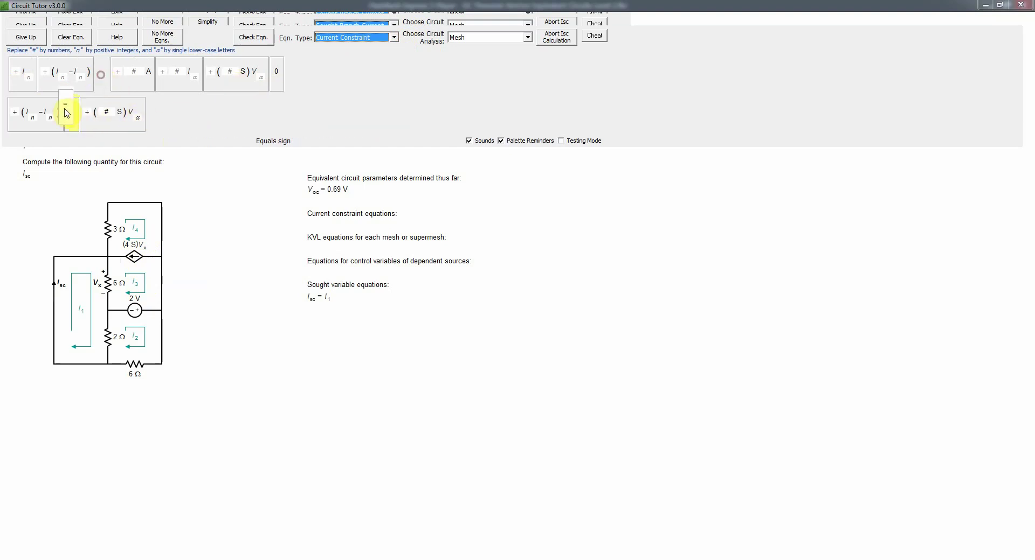
pyautogui.click(31, 116)
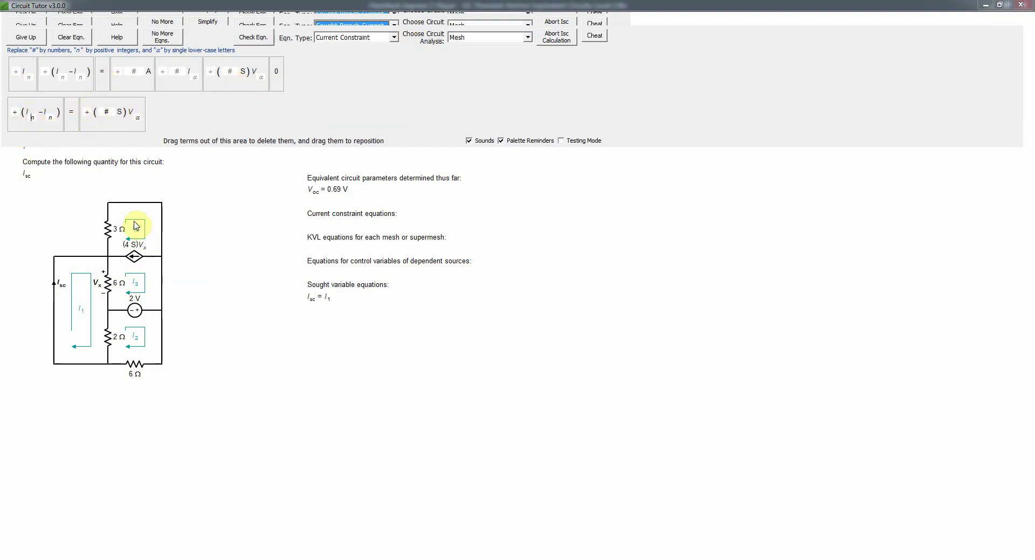
pyautogui.click(137, 230)
pyautogui.click(48, 118)
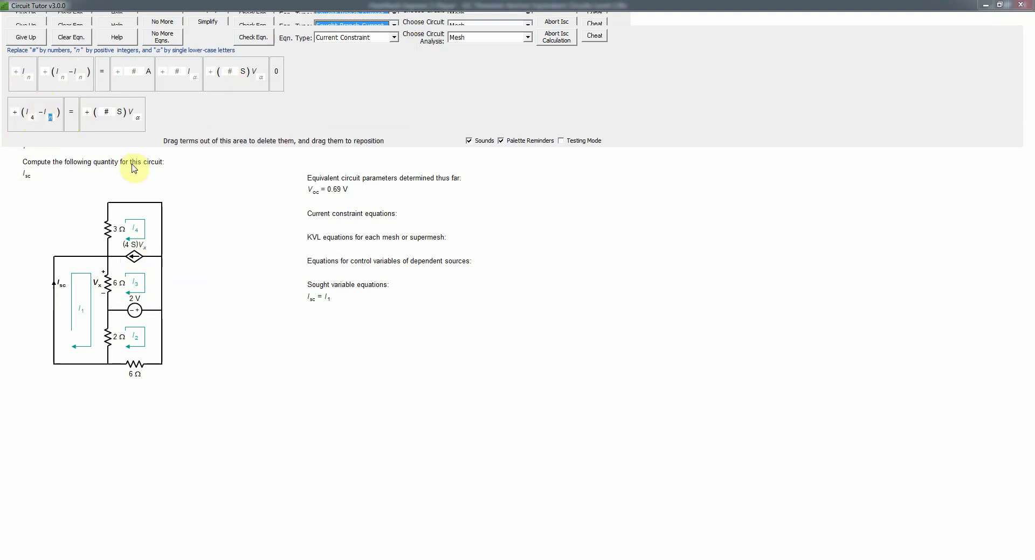
pyautogui.click(136, 277)
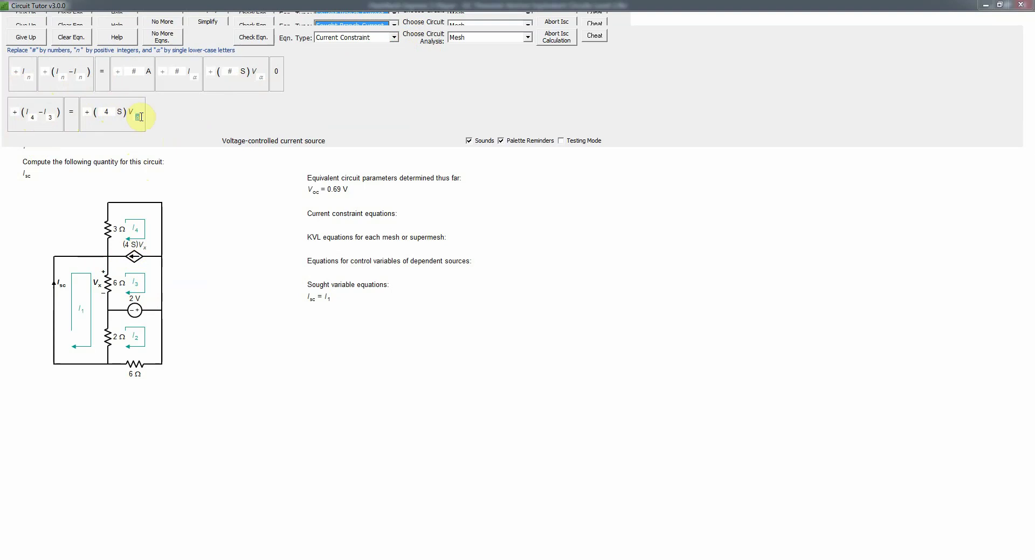
pyautogui.write('x')
pyautogui.click(264, 38)
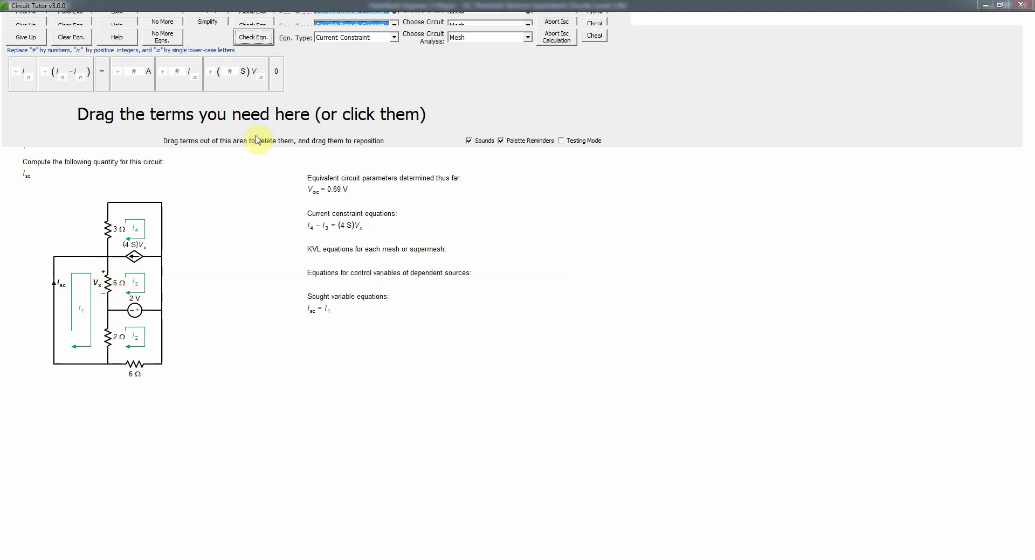
# Build the control variable equation Vx = (I1 − I3)(6 Ω) and check it.
pyautogui.click(394, 37)
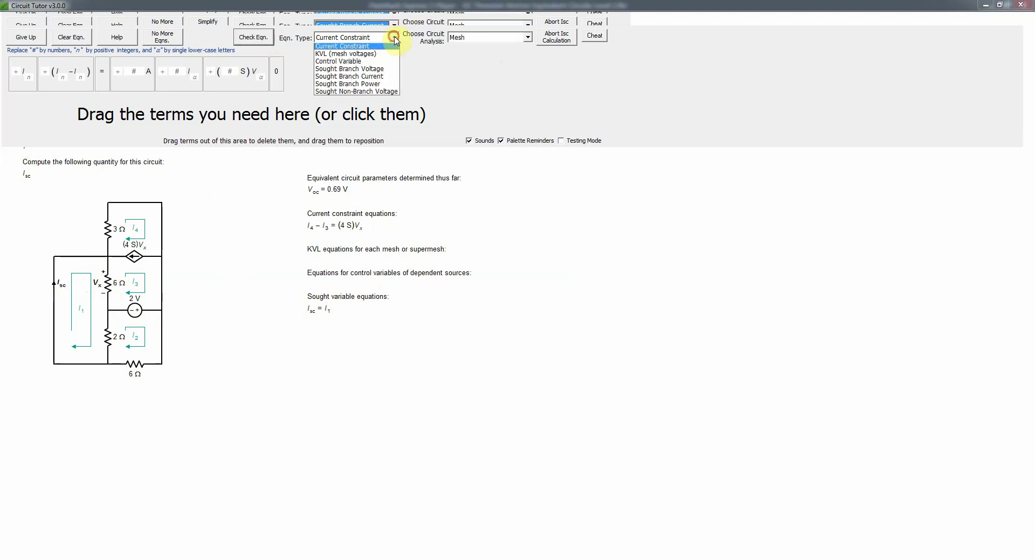
pyautogui.click(358, 70)
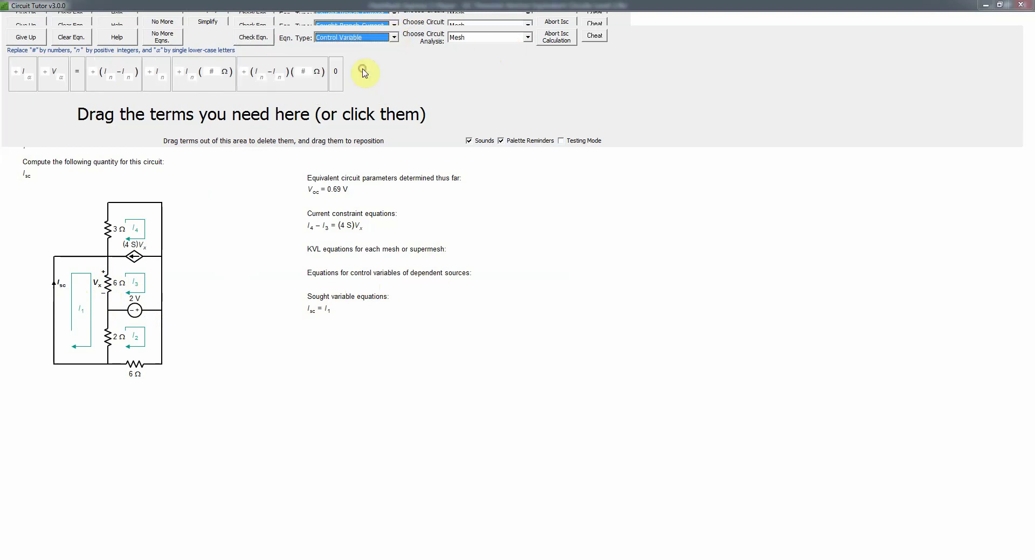
pyautogui.click(52, 85)
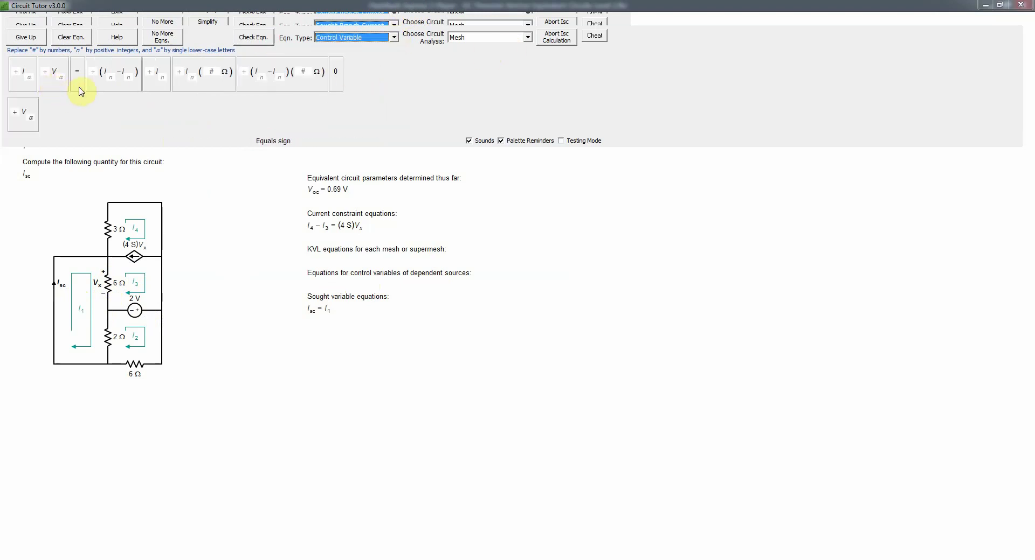
pyautogui.click(33, 120)
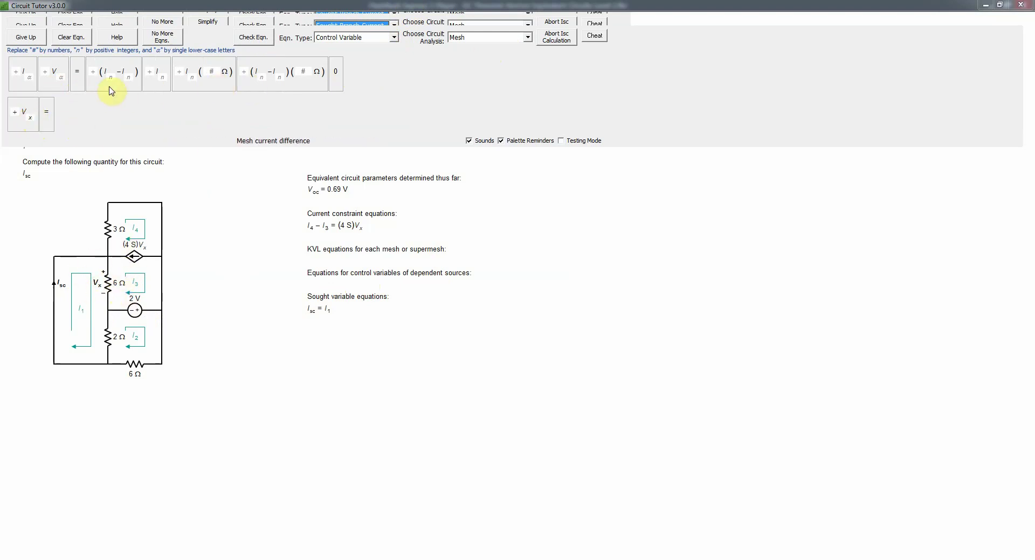
pyautogui.click(306, 86)
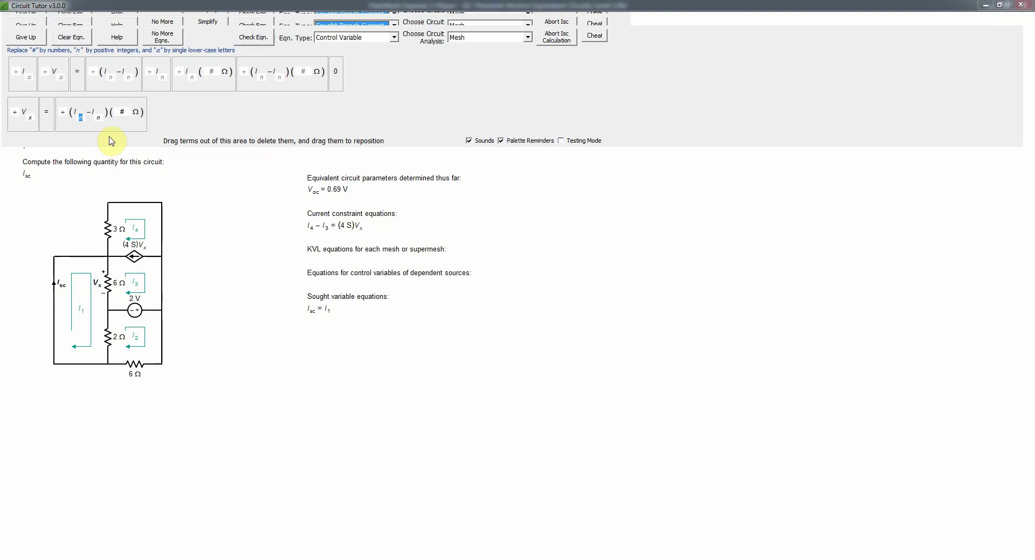
pyautogui.write('1')
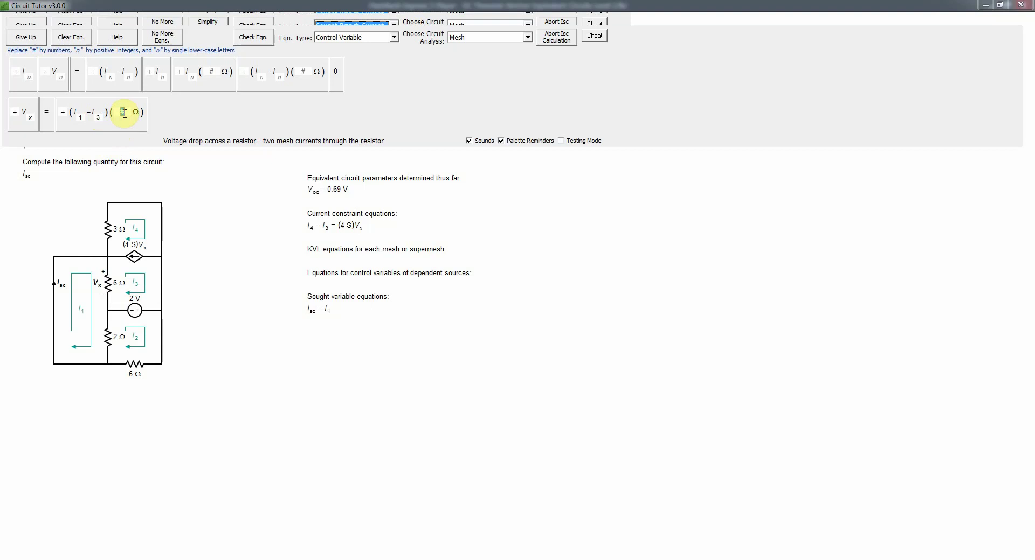
pyautogui.click(259, 38)
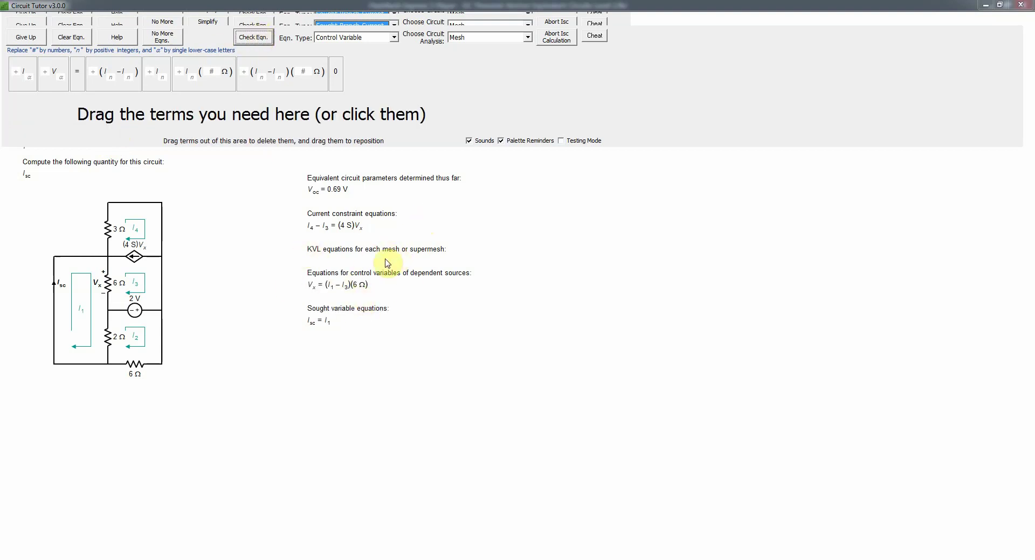
# Lay out a KVL mesh voltage equation with two two-current resistor voltage terms set equal to 0.
pyautogui.click(393, 37)
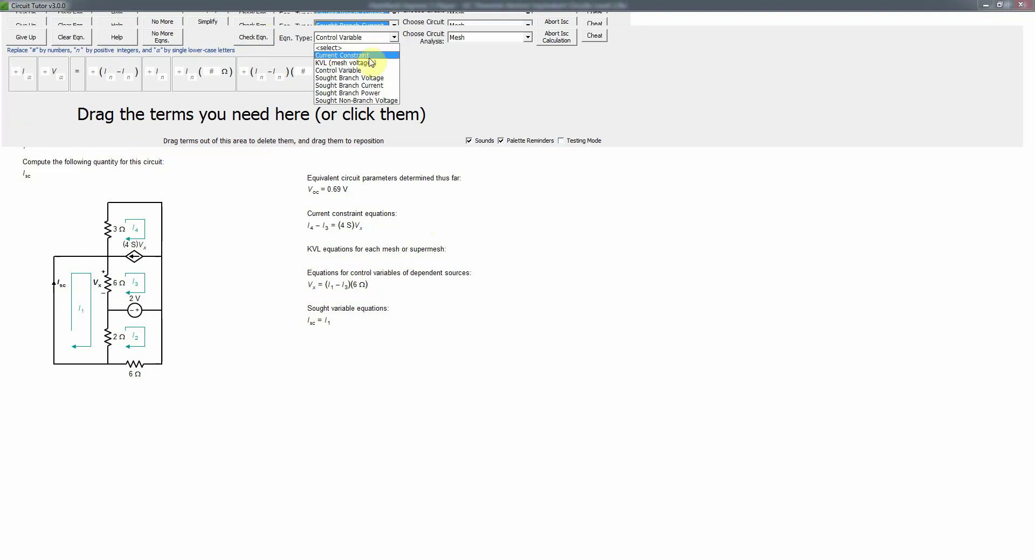
pyautogui.click(368, 63)
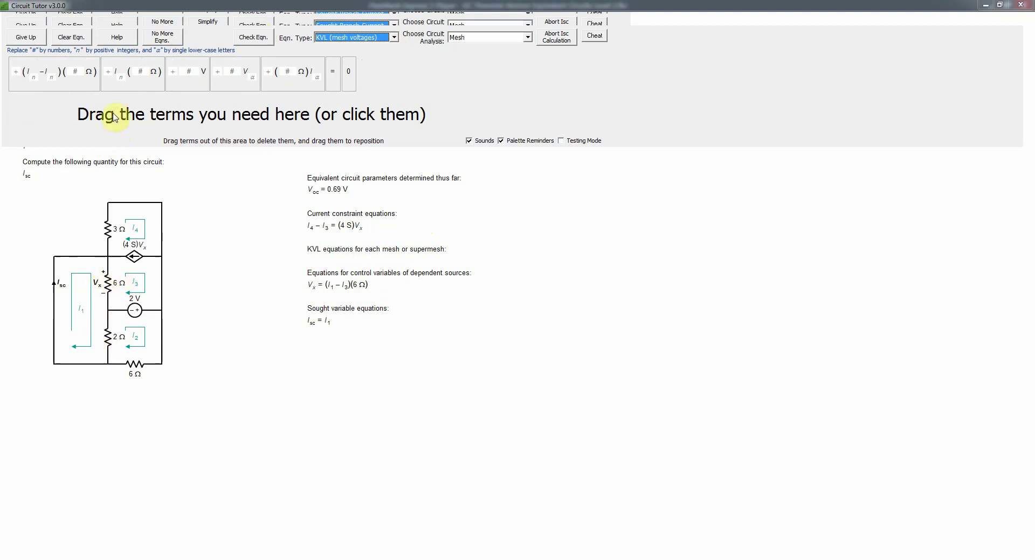
pyautogui.click(82, 82)
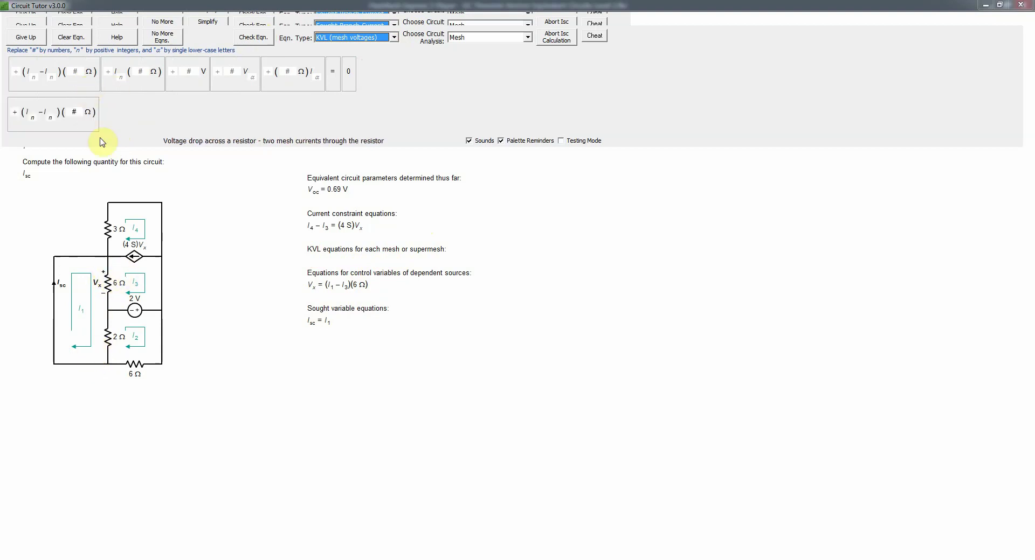
pyautogui.click(86, 84)
pyautogui.click(329, 83)
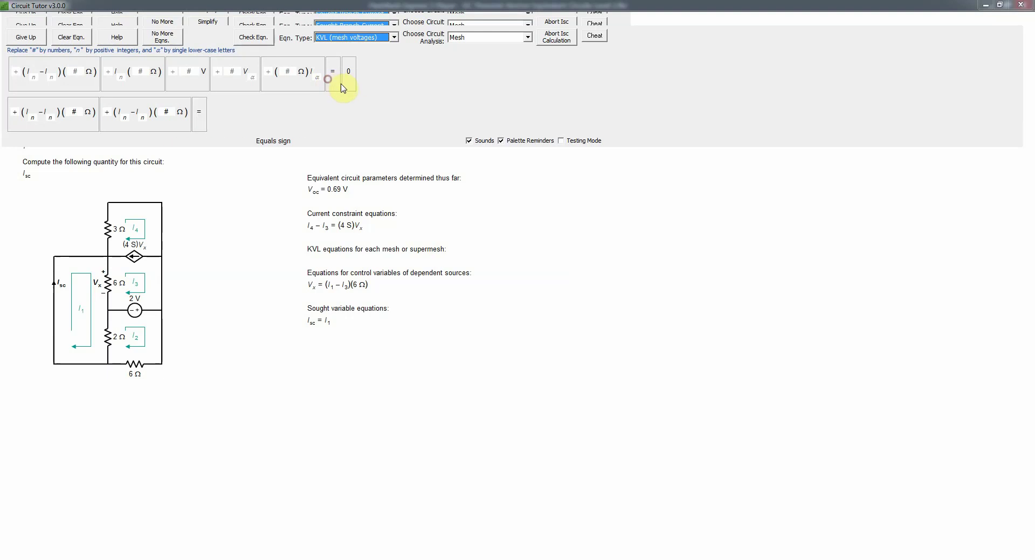
# Fill in the mesh 1 KVL equation as (I1 − I3)(6 Ω) + (I1 − I2)(2 Ω) = 0 and check it.
pyautogui.click(33, 116)
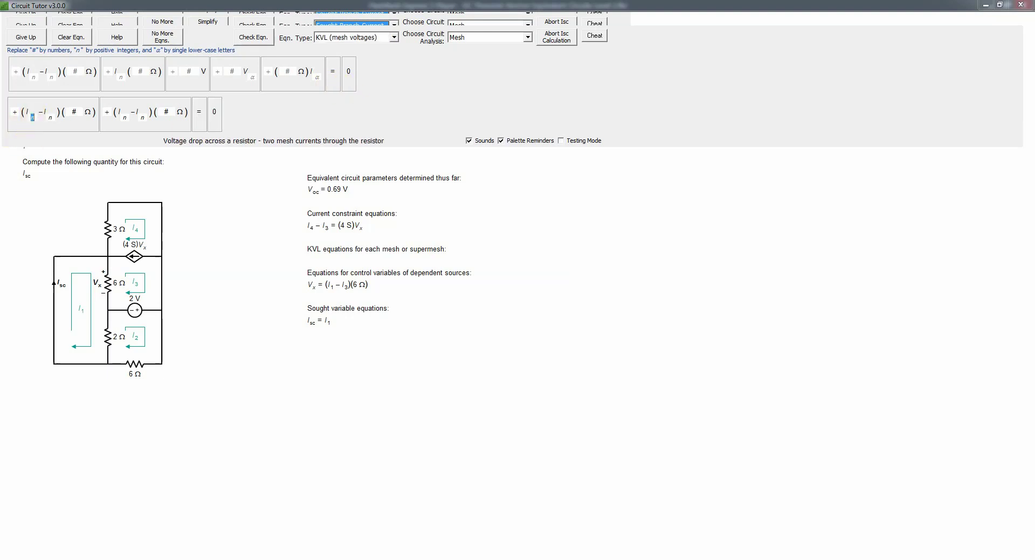
pyautogui.write('1')
pyautogui.click(76, 112)
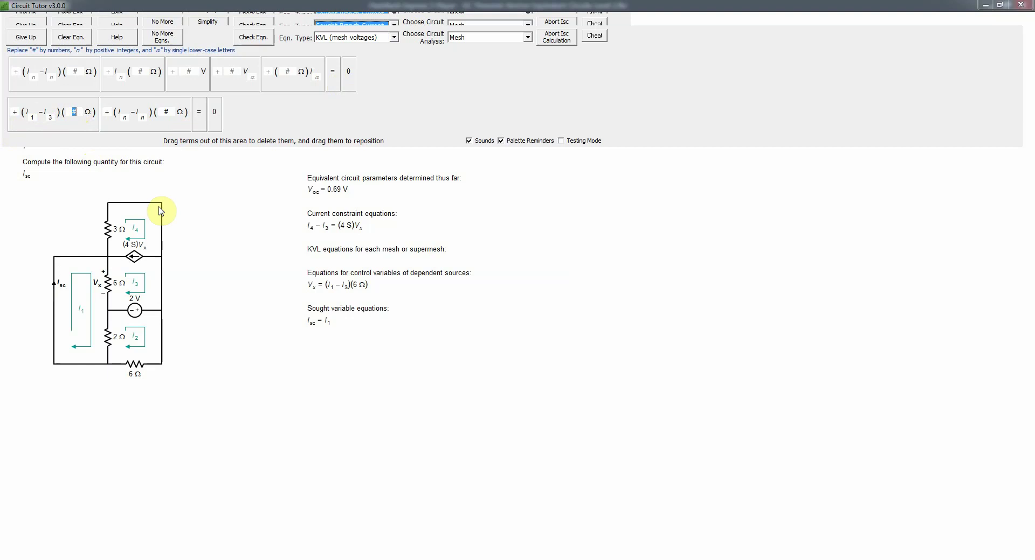
pyautogui.write('6')
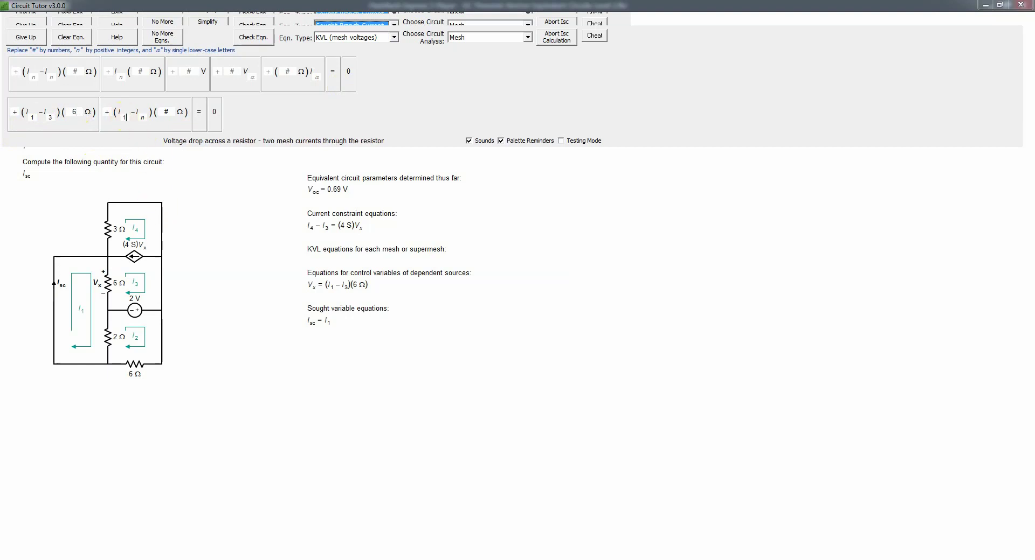
pyautogui.click(142, 118)
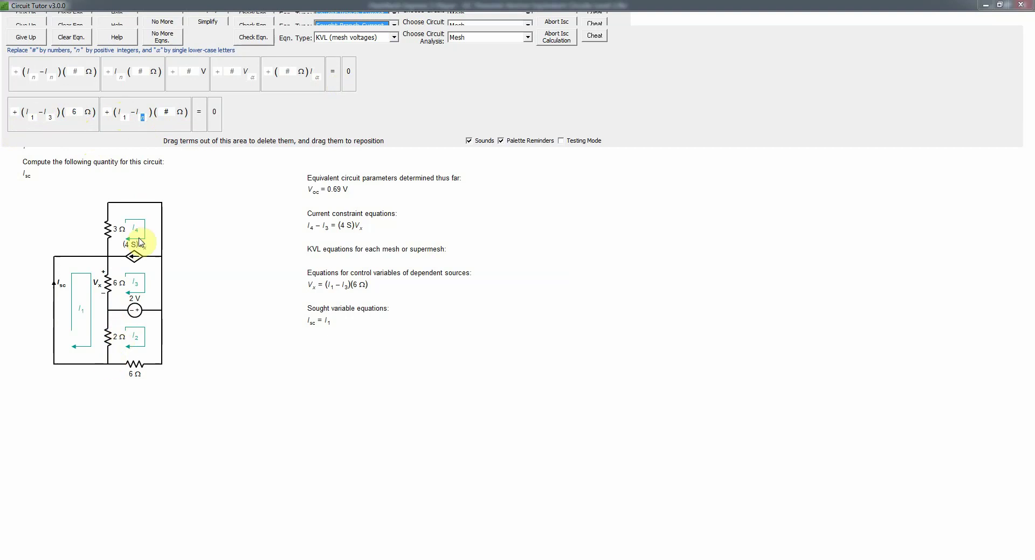
pyautogui.write('2')
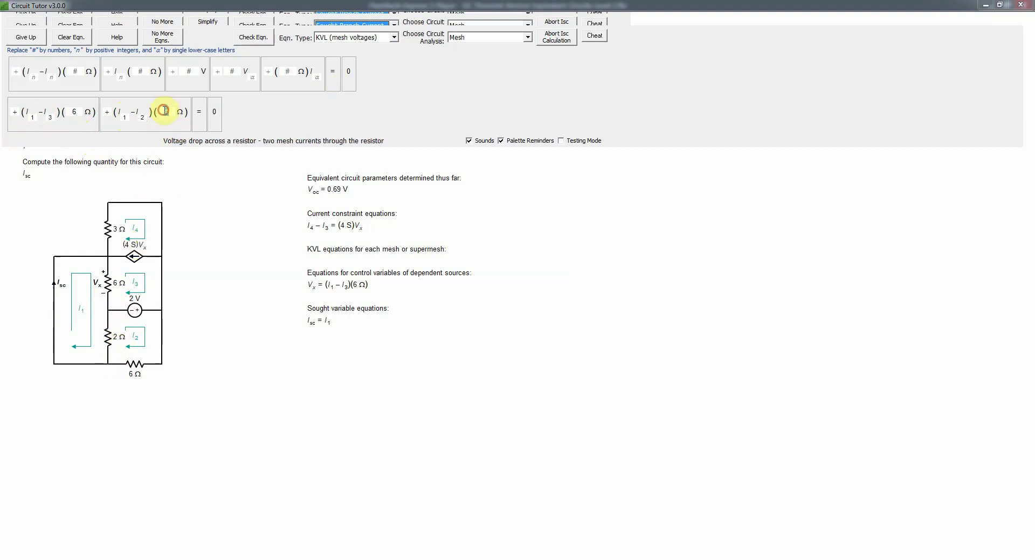
pyautogui.write('2')
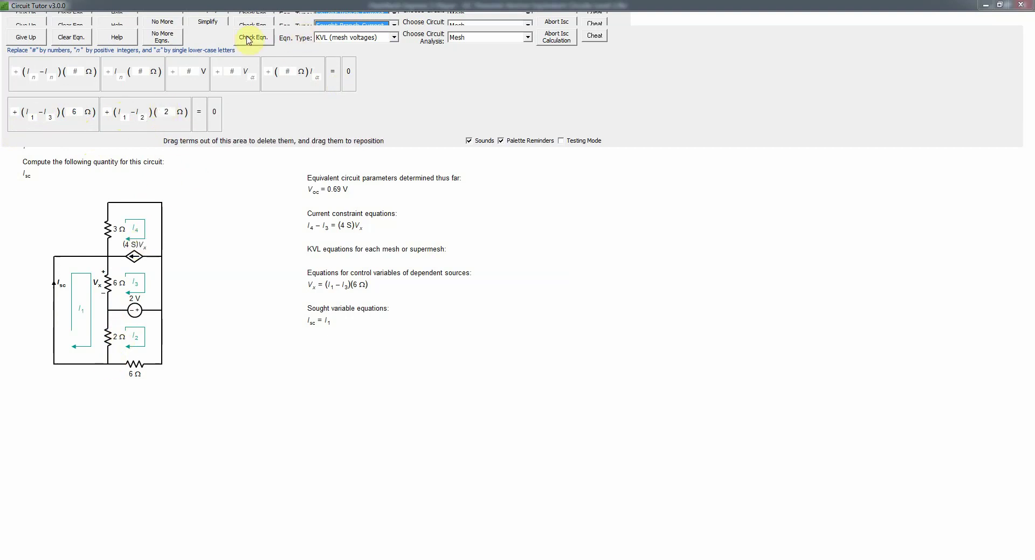
pyautogui.click(248, 39)
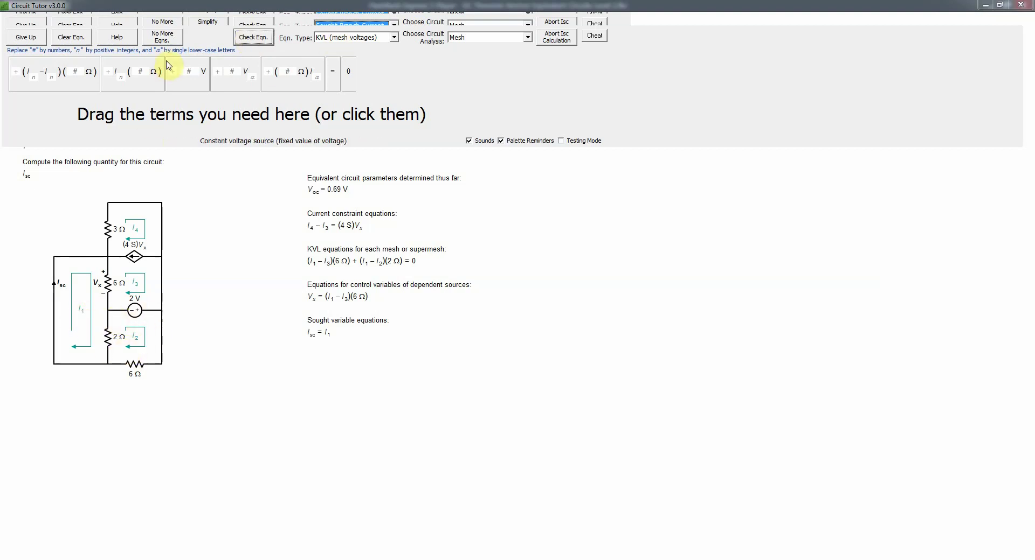
# Lay out the mesh 2 KVL equation with a two-current resistor term, a constant voltage source term and a one-current resistor term equal to 0.
pyautogui.click(87, 85)
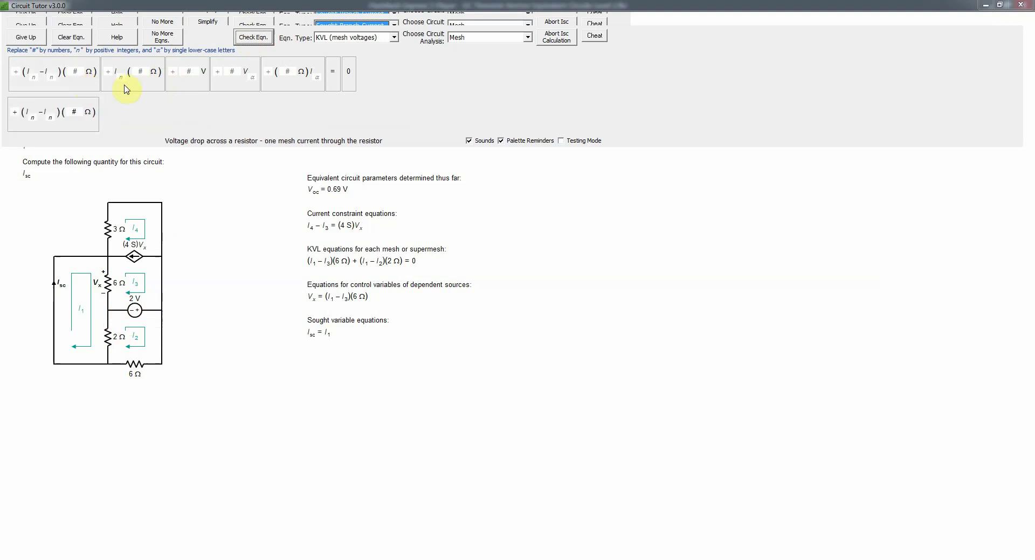
pyautogui.moveTo(126, 86); pyautogui.dragTo(202, 121)
pyautogui.moveTo(197, 83); pyautogui.dragTo(121, 116)
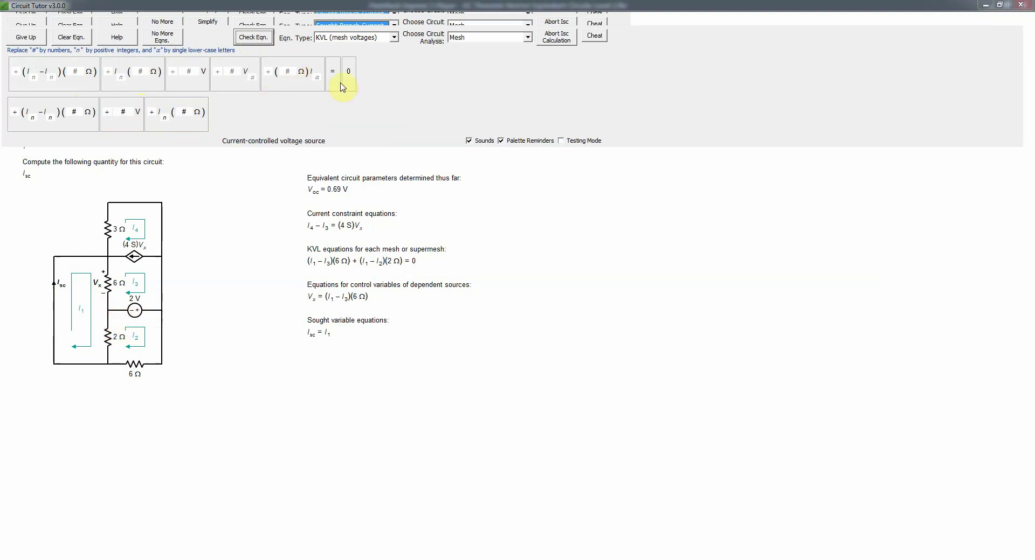
pyautogui.moveTo(333, 80); pyautogui.dragTo(216, 113)
pyautogui.moveTo(349, 80); pyautogui.dragTo(233, 113)
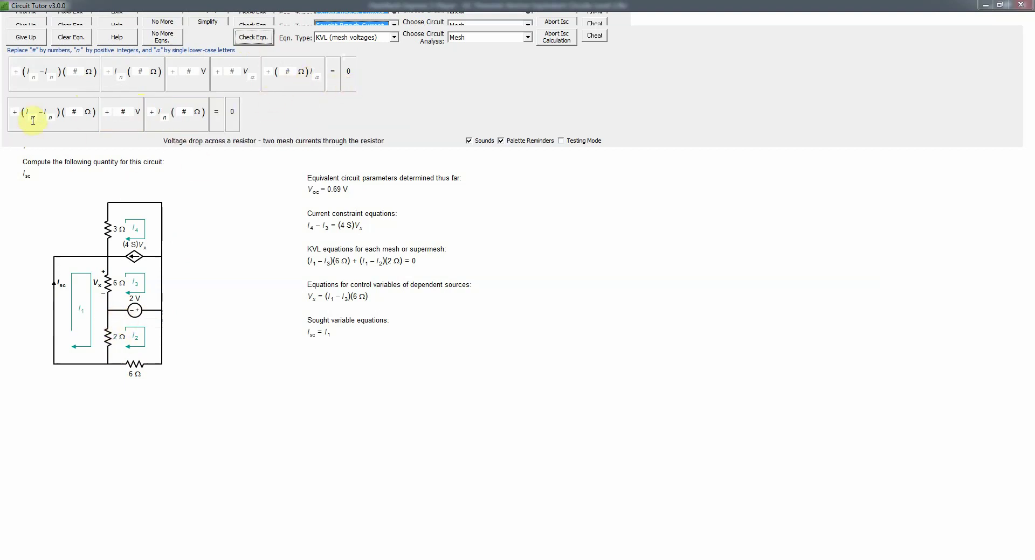
# Fill in the mesh 2 KVL equation as (I2 − I1)(2 Ω) − 2 V + I2(6 Ω) = 0 and check it.
pyautogui.click(32, 117)
pyautogui.write('2')
pyautogui.click(77, 112)
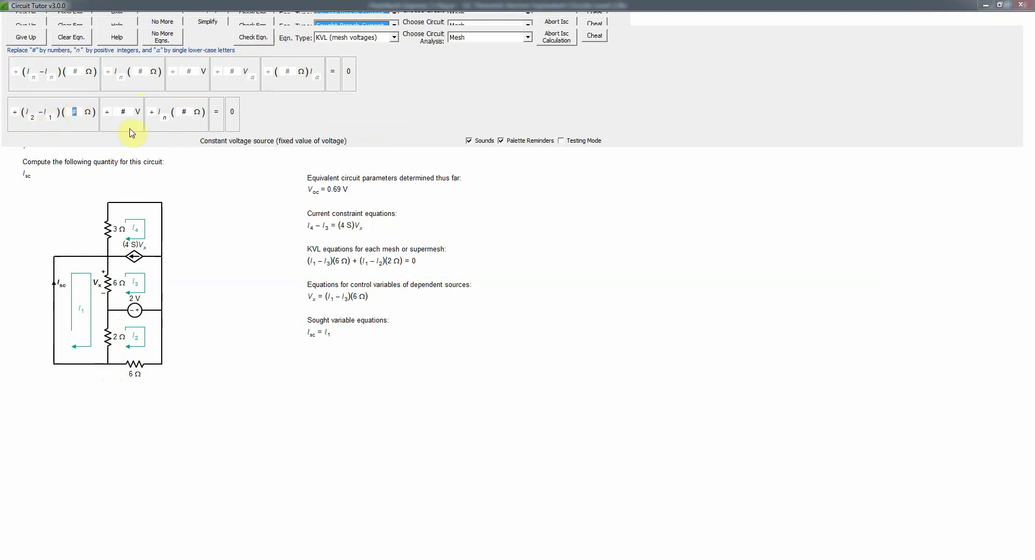
pyautogui.write('2')
pyautogui.write('2')
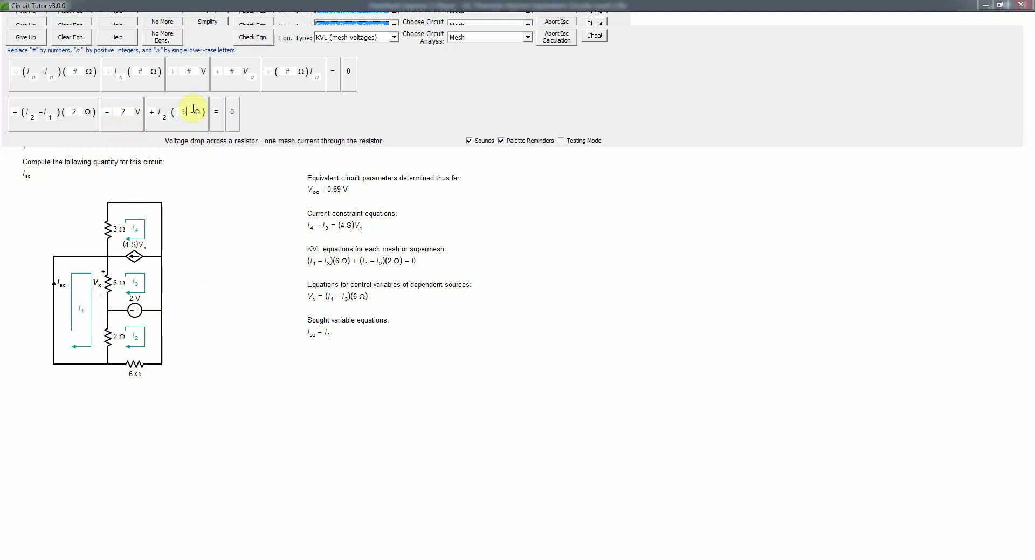
pyautogui.click(261, 39)
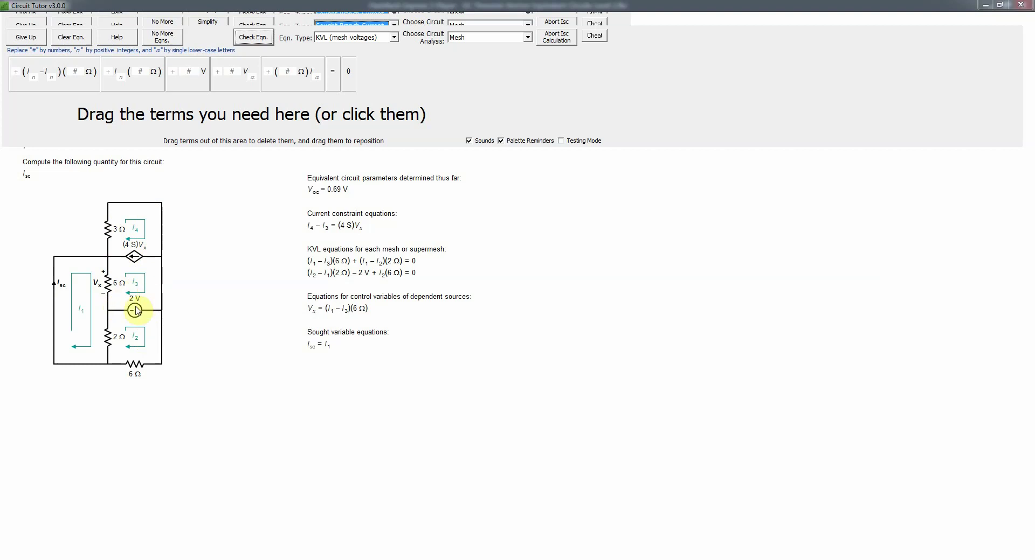
# Build the supermesh KVL equation (I3 − I1)(6 Ω) + I4(3 Ω) + 2 V = 0 and check it.
pyautogui.click(78, 86)
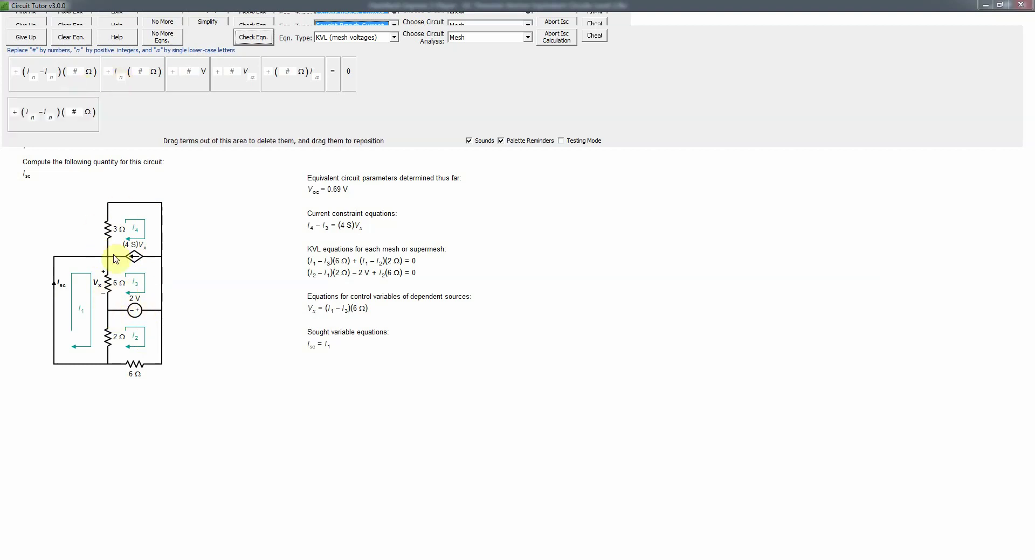
pyautogui.click(123, 85)
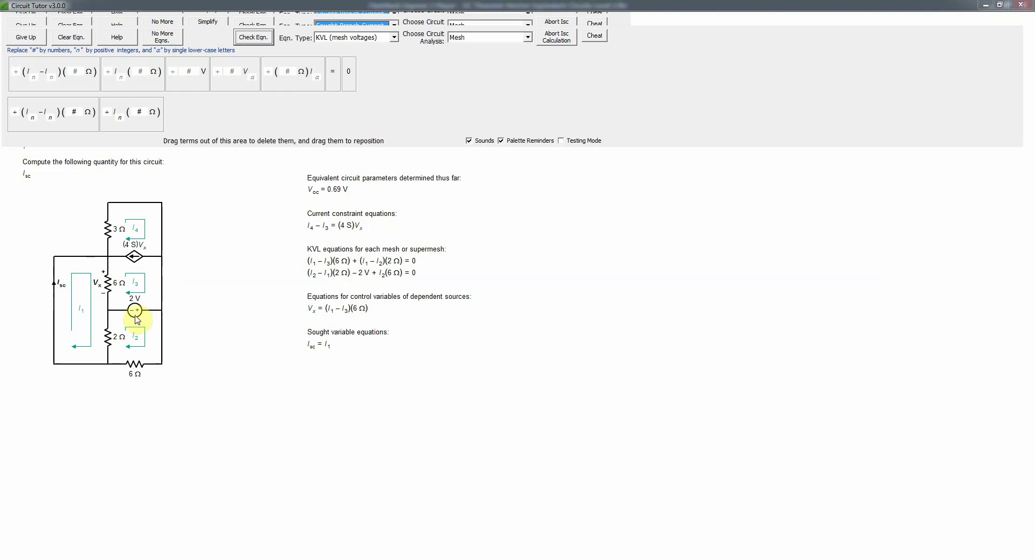
pyautogui.click(186, 84)
pyautogui.click(343, 84)
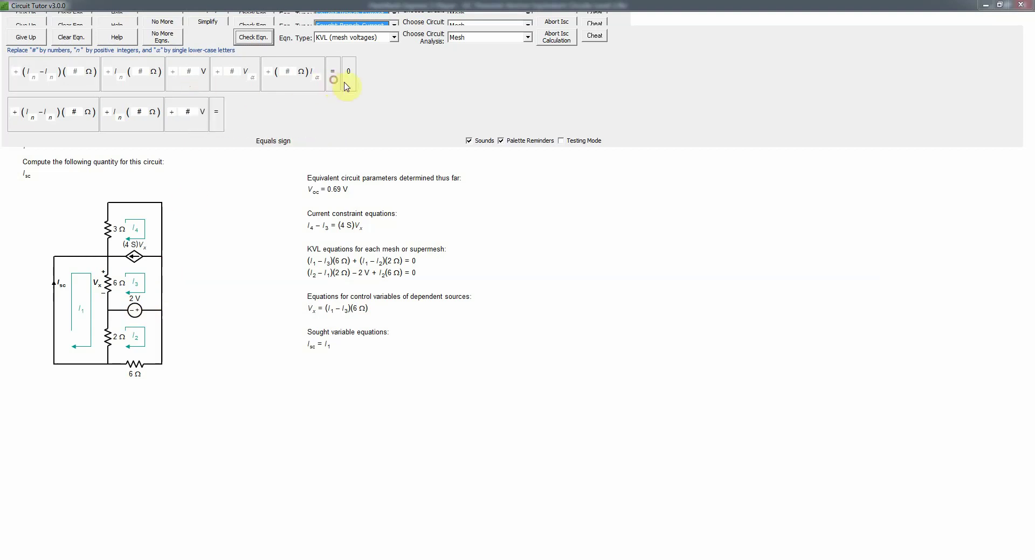
pyautogui.click(34, 118)
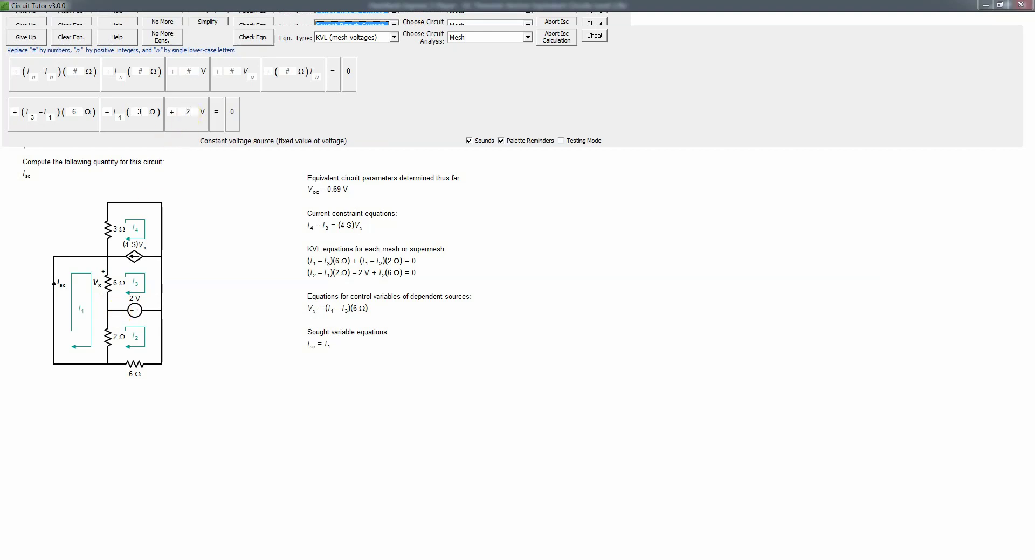
pyautogui.click(259, 38)
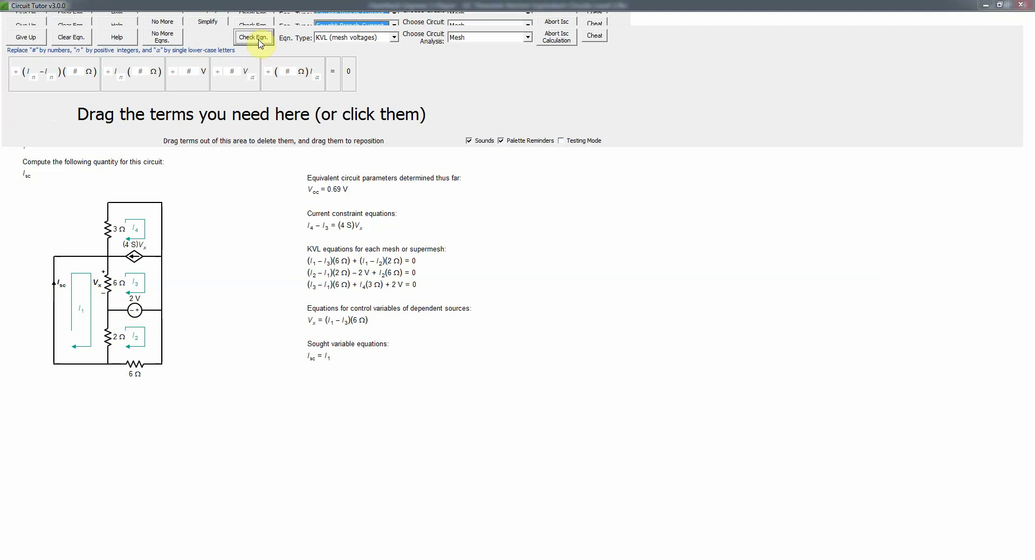
# Finish entering circuit equations, auto-fill the simplified mesh equation coefficients with the Cheat function and check them.
pyautogui.click(170, 36)
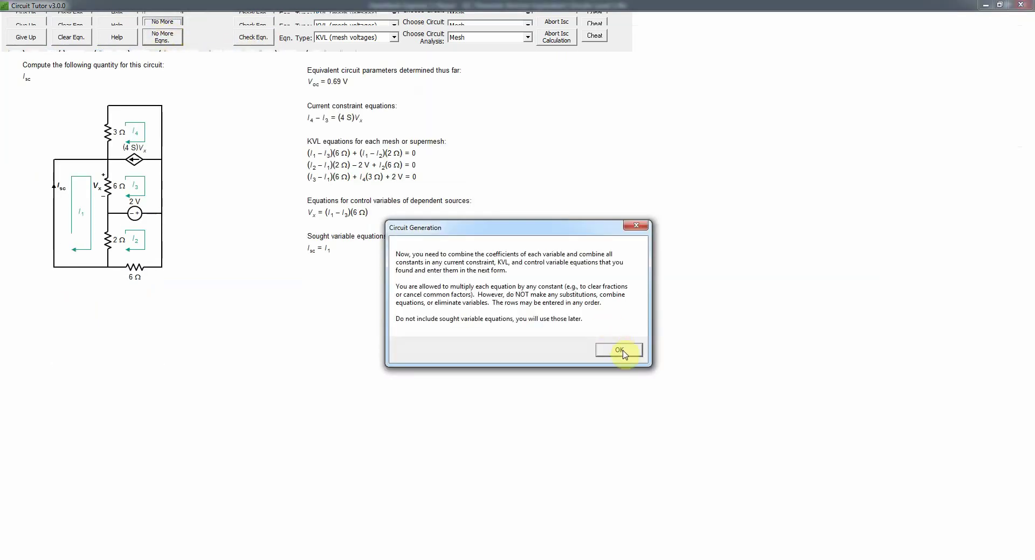
pyautogui.click(620, 351)
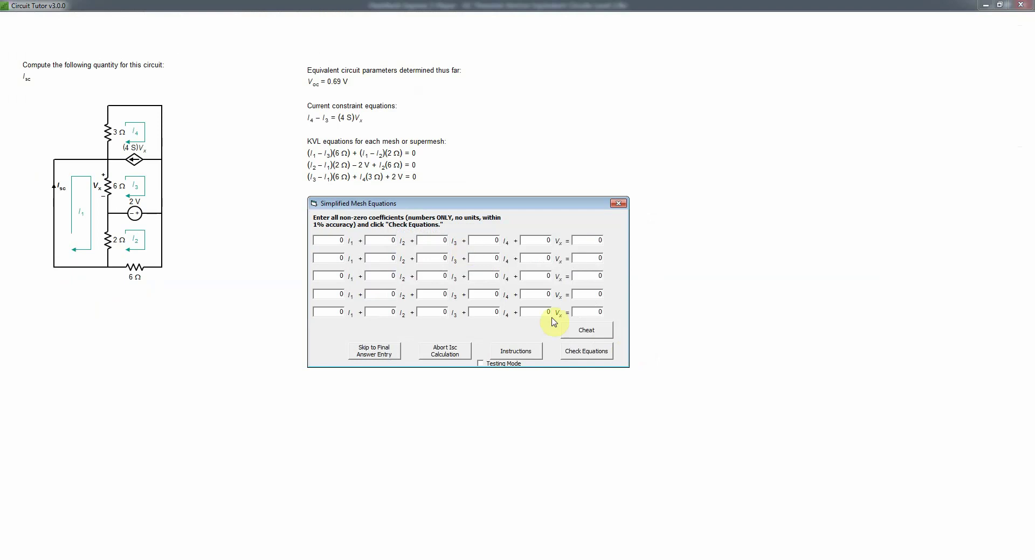
pyautogui.moveTo(443, 207); pyautogui.dragTo(420, 279)
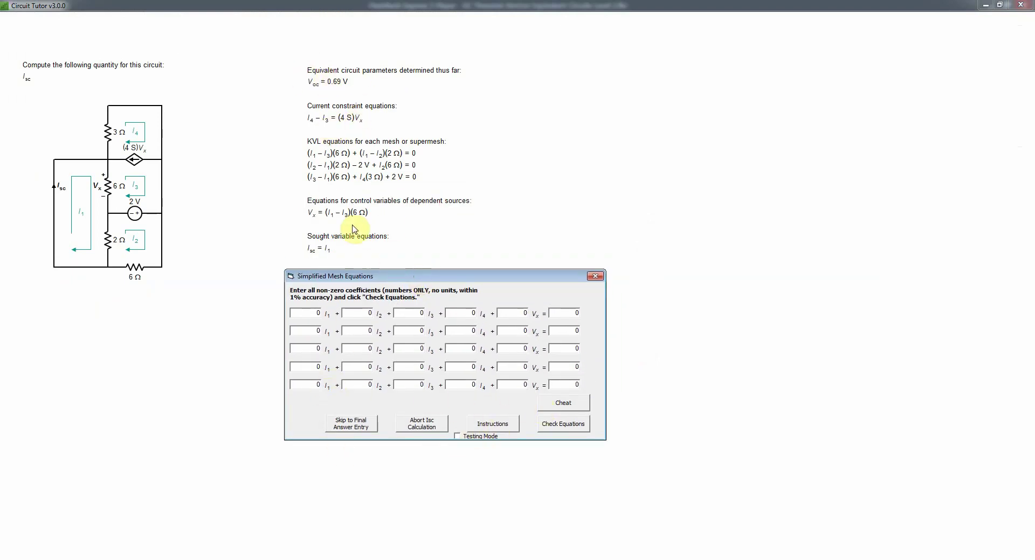
pyautogui.click(571, 409)
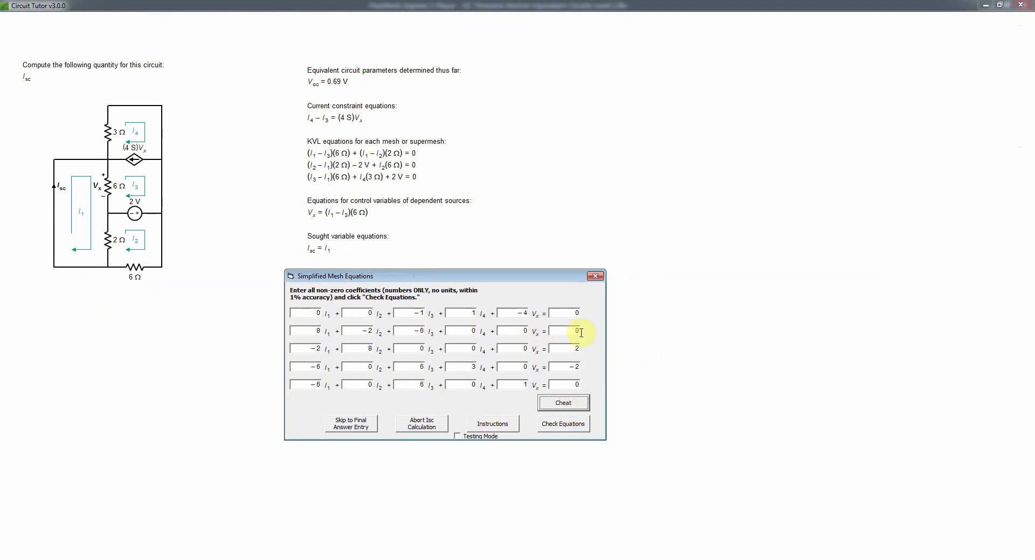
pyautogui.click(562, 425)
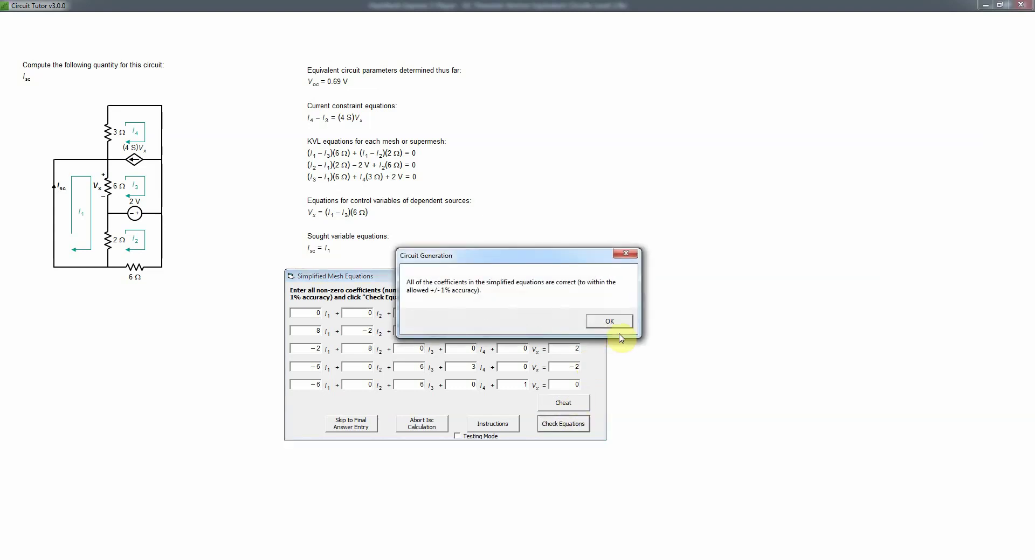
pyautogui.click(609, 321)
# Copy the simplified equations into the mesh analysis matrix equation and check it.
pyautogui.click(598, 324)
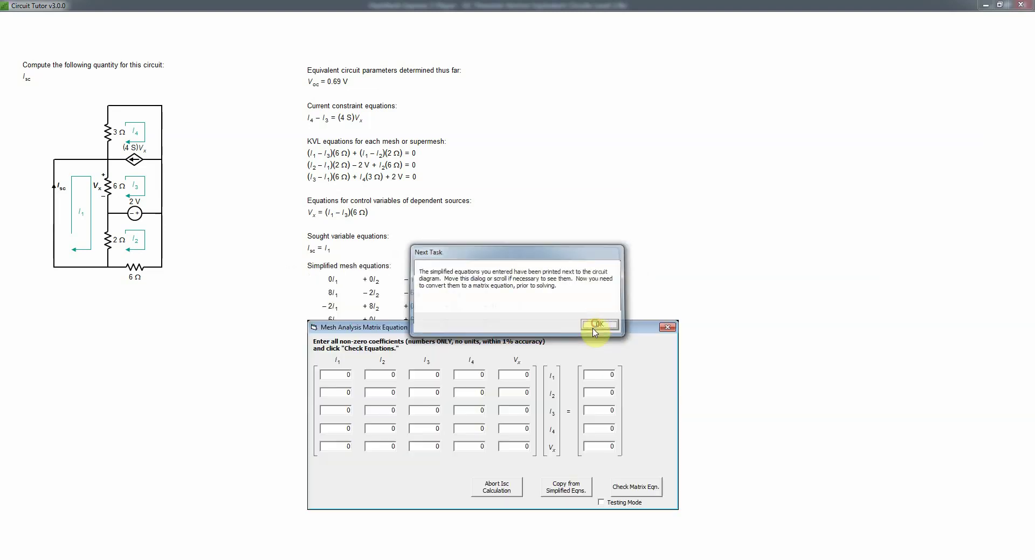
pyautogui.click(573, 489)
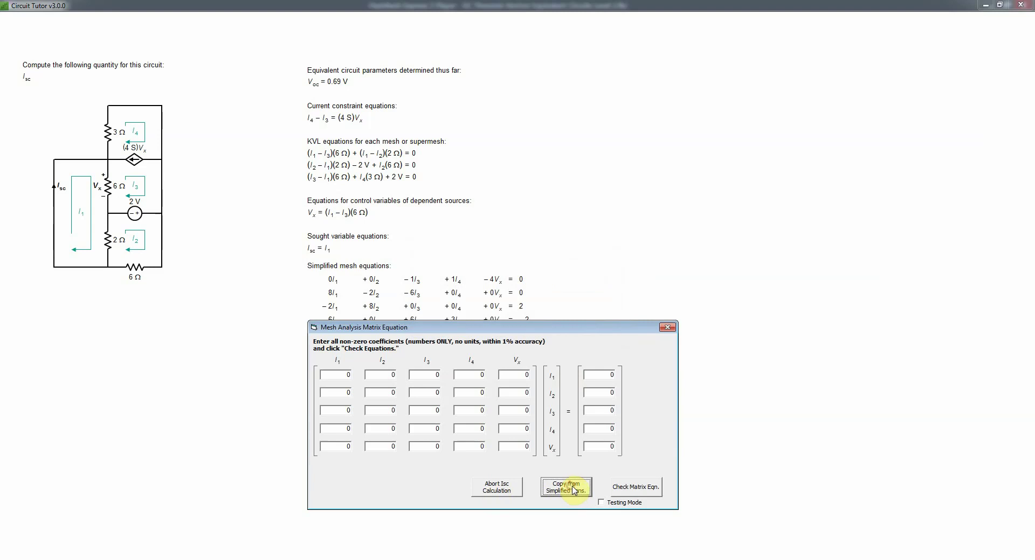
pyautogui.click(641, 489)
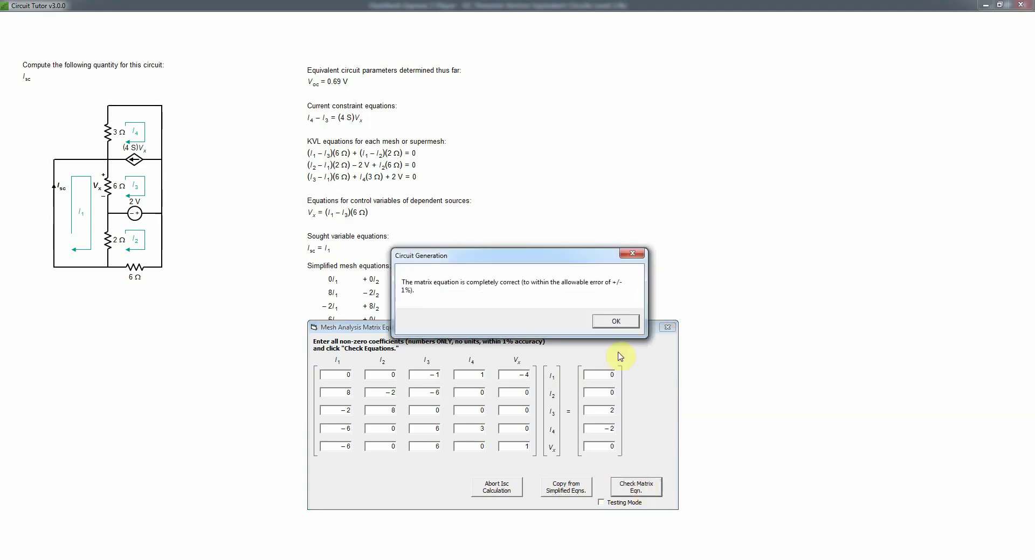
pyautogui.click(621, 319)
pyautogui.click(598, 365)
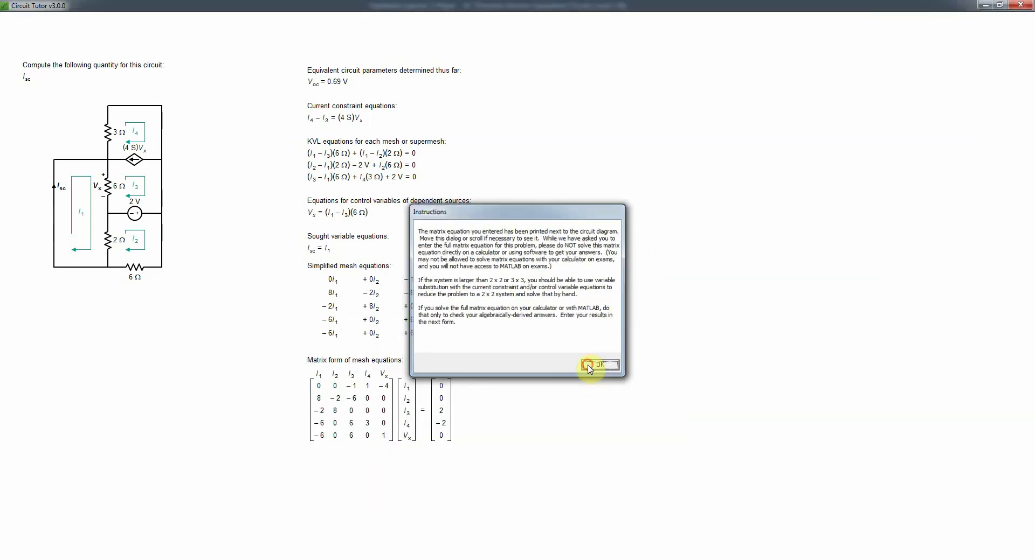
# Auto-fill the solved mesh currents I1 through I4 with the Cheat function and check the answers.
pyautogui.click(601, 327)
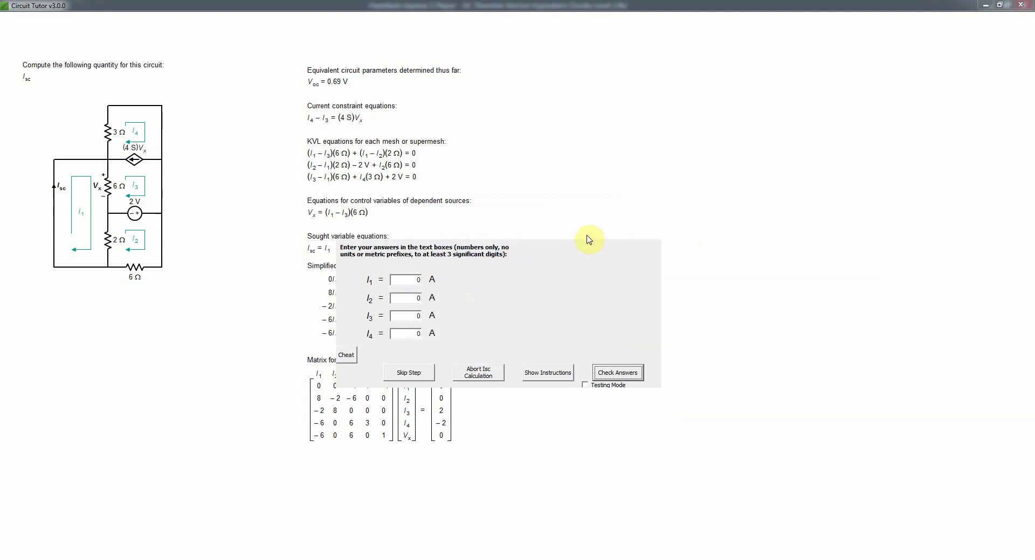
pyautogui.moveTo(589, 239); pyautogui.dragTo(787, 196)
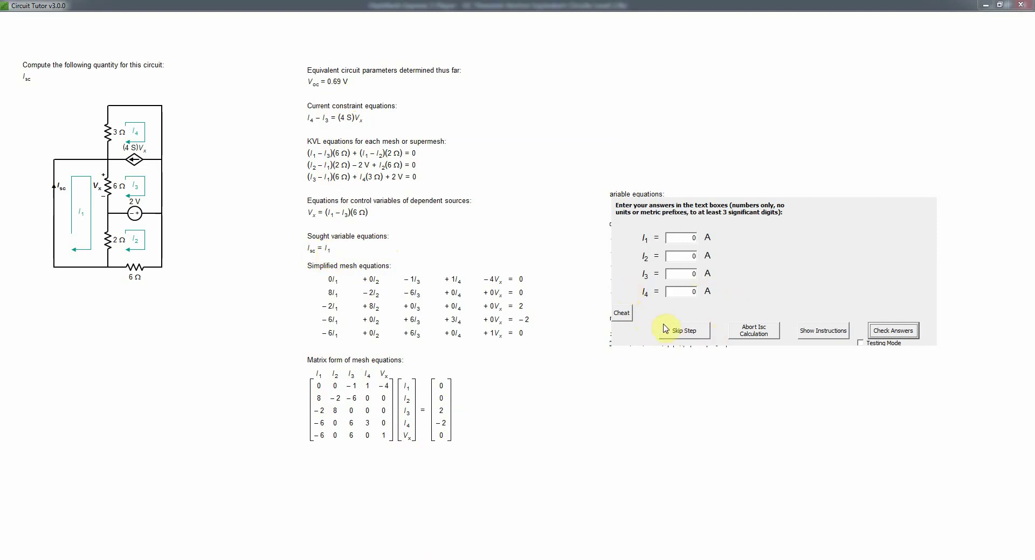
pyautogui.click(624, 317)
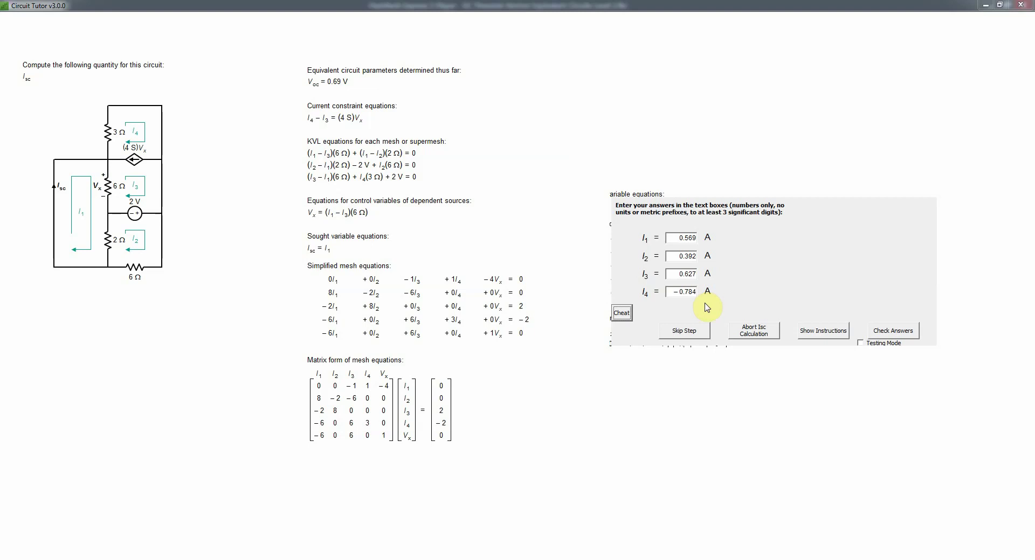
pyautogui.click(888, 337)
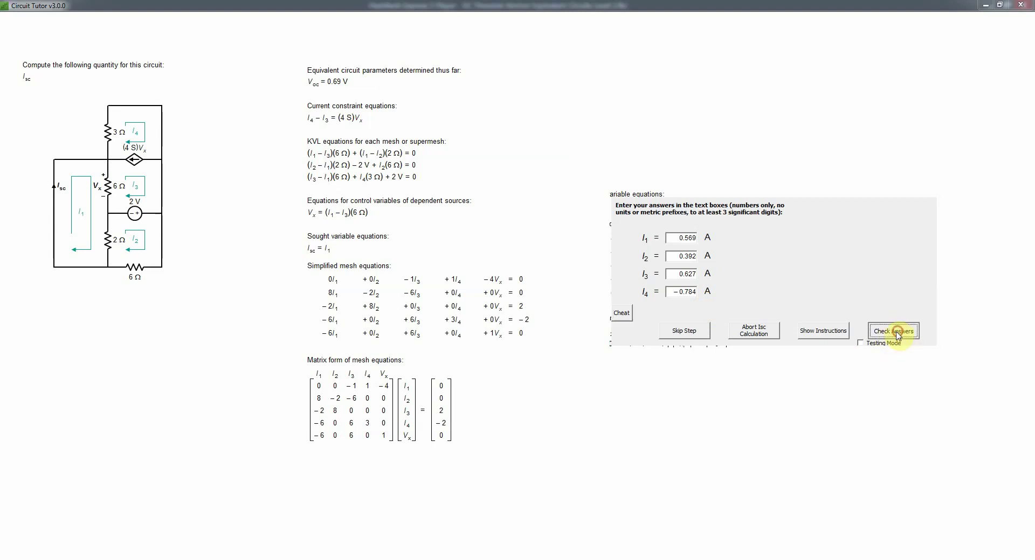
pyautogui.click(597, 322)
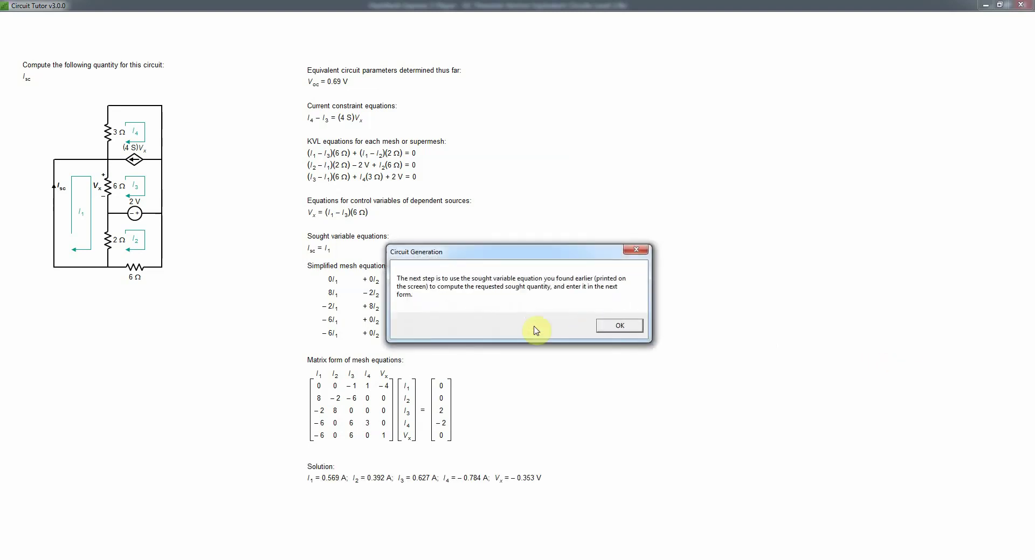
# Auto-fill the sought short-circuit current Isc with the Cheat function, check it and return to the original circuit.
pyautogui.click(618, 327)
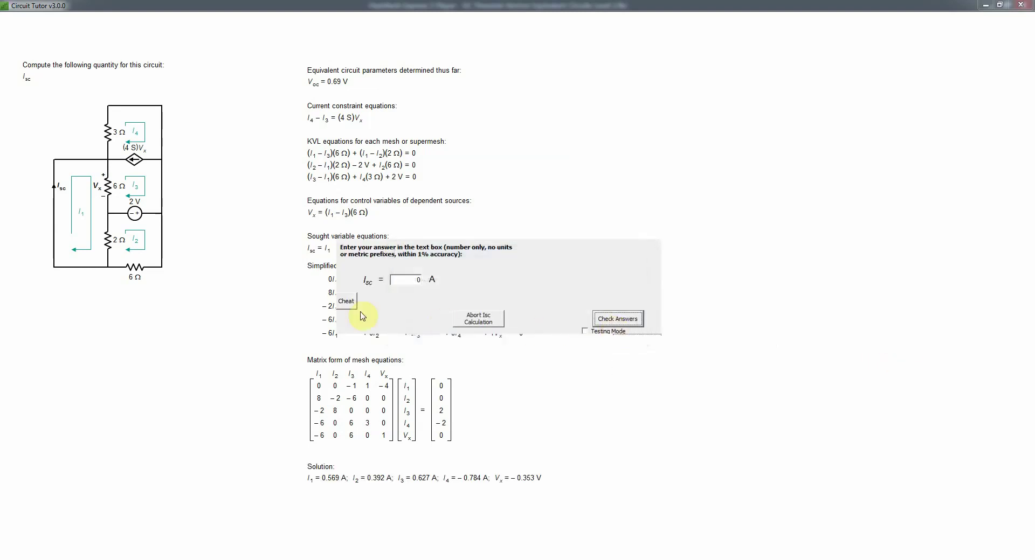
pyautogui.click(346, 302)
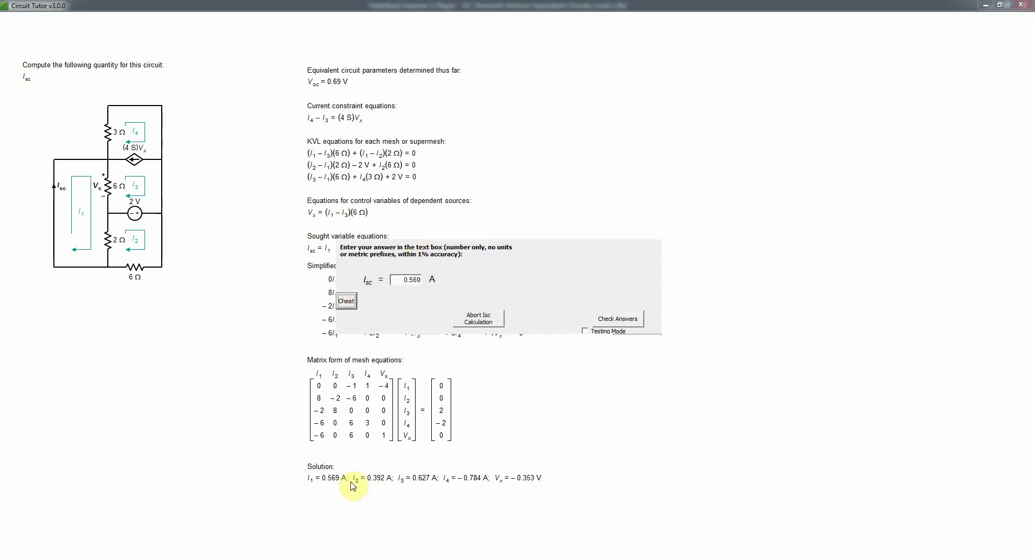
pyautogui.click(633, 319)
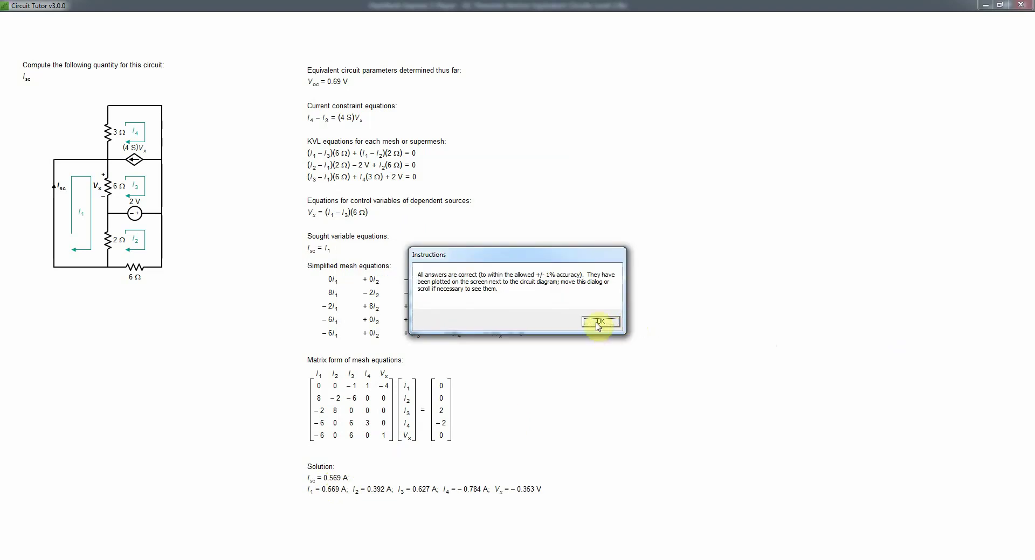
pyautogui.click(598, 322)
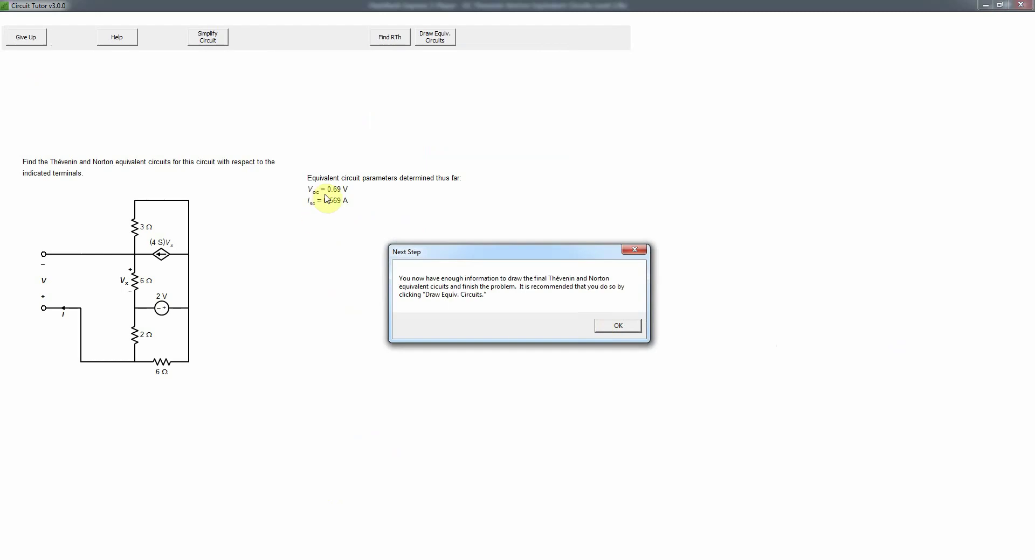
pyautogui.click(618, 327)
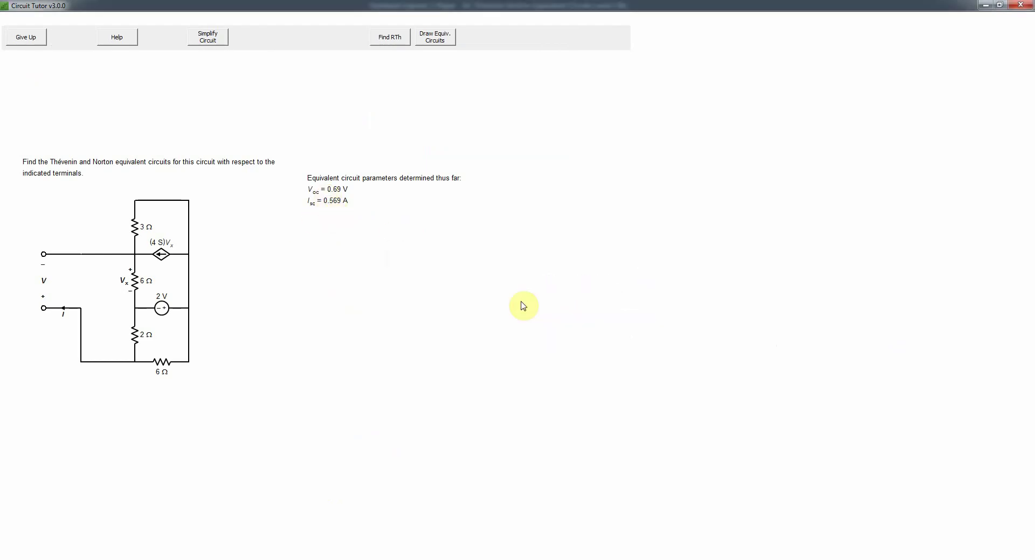
# Start finding RTh by replacing the input terminals with a 1 A test source and a sought voltage.
pyautogui.click(396, 41)
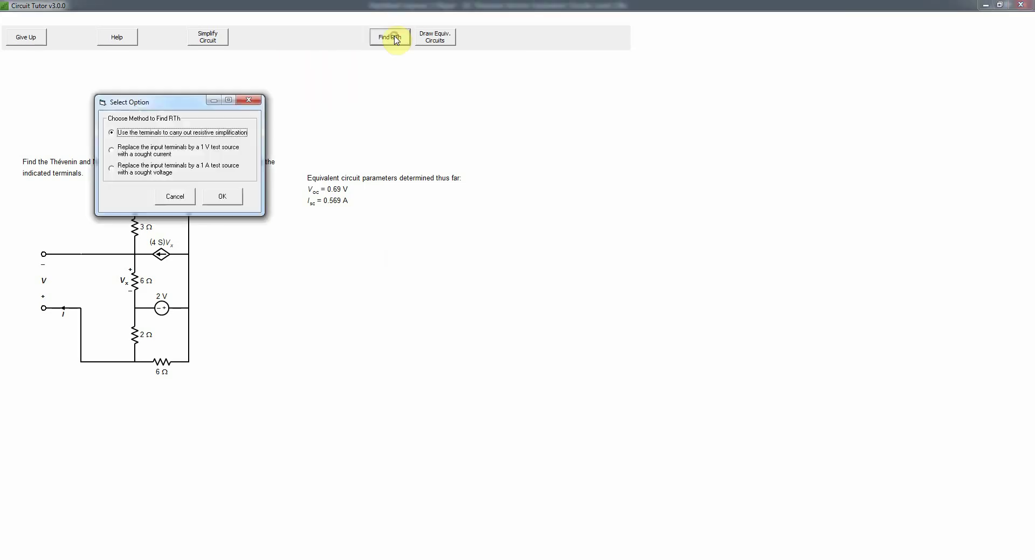
pyautogui.moveTo(182, 106); pyautogui.dragTo(635, 107)
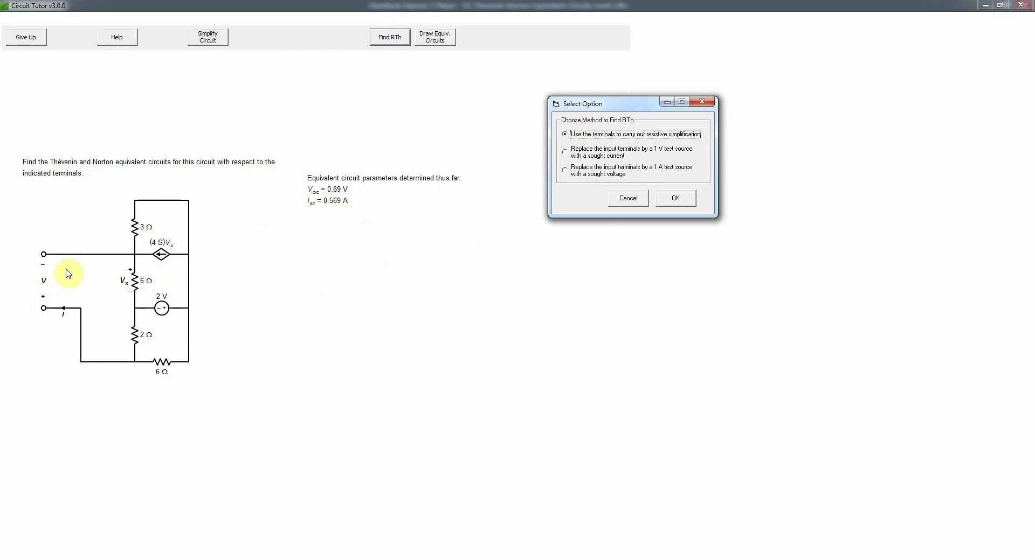
pyautogui.click(620, 174)
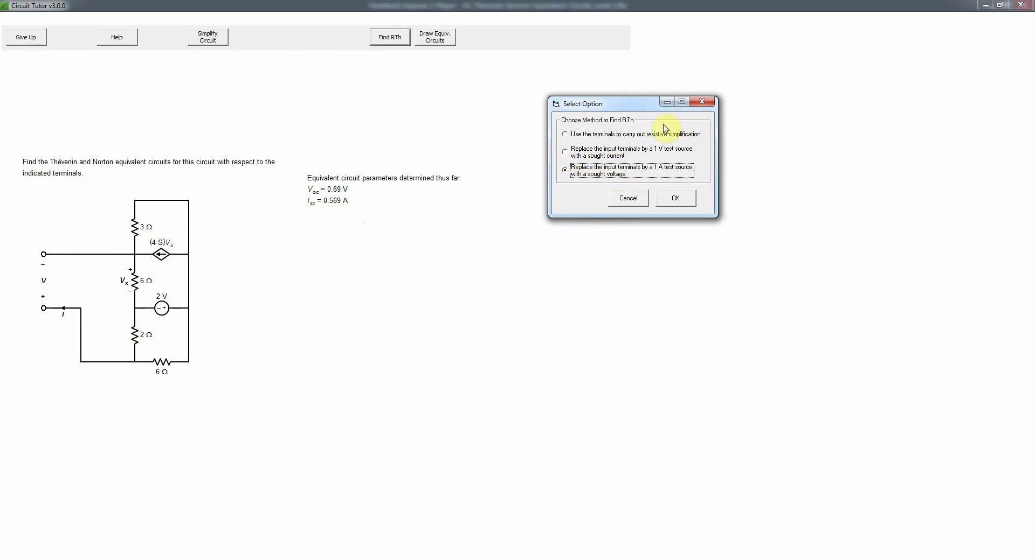
pyautogui.click(674, 199)
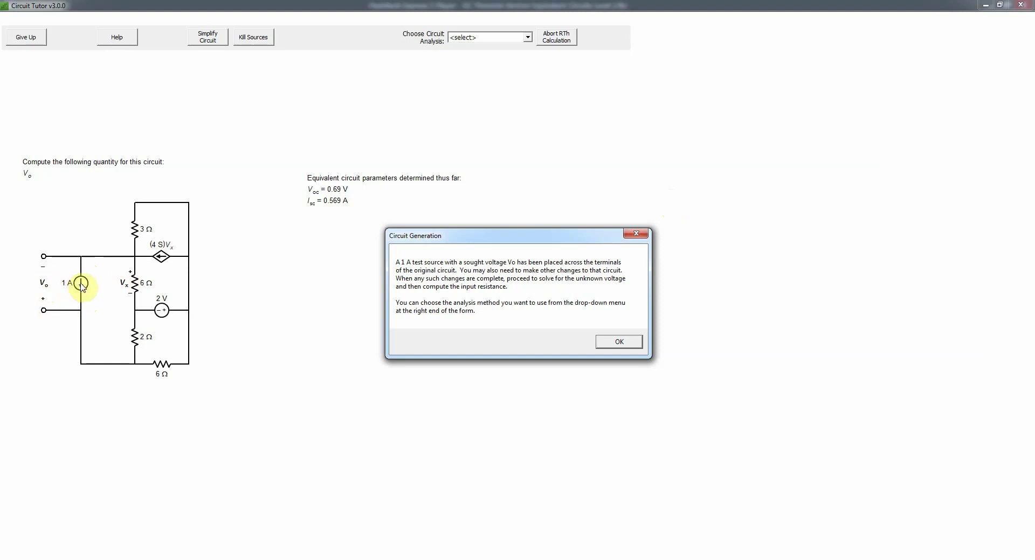
pyautogui.click(618, 341)
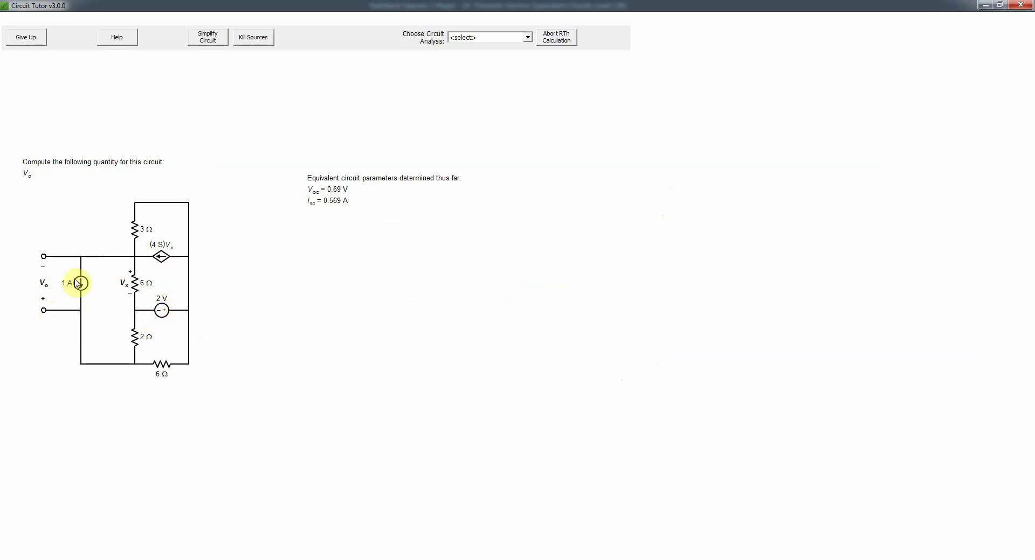
# Kill the independent 2 V source by replacing it with a short circuit, and finish source killing.
pyautogui.click(253, 37)
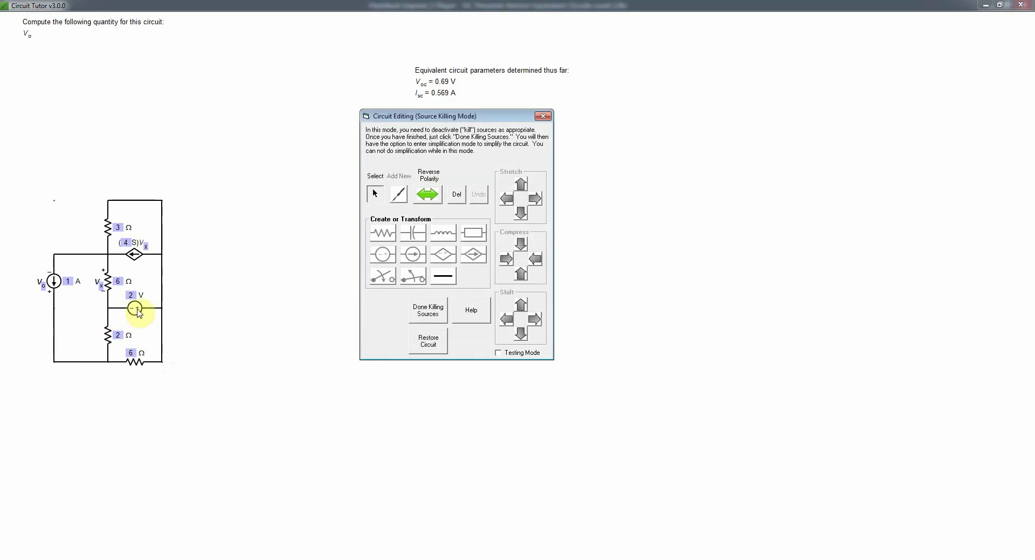
pyautogui.click(136, 310)
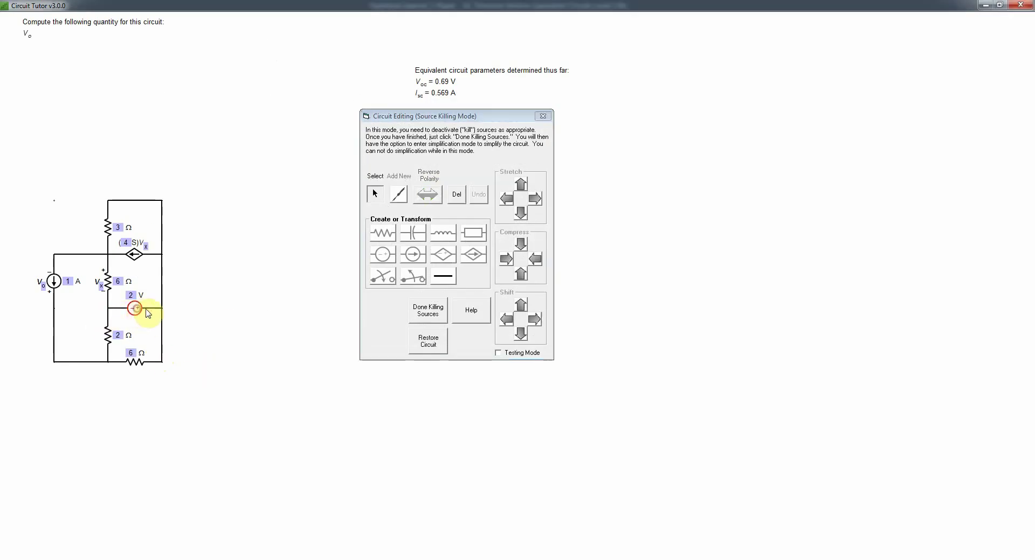
pyautogui.click(446, 281)
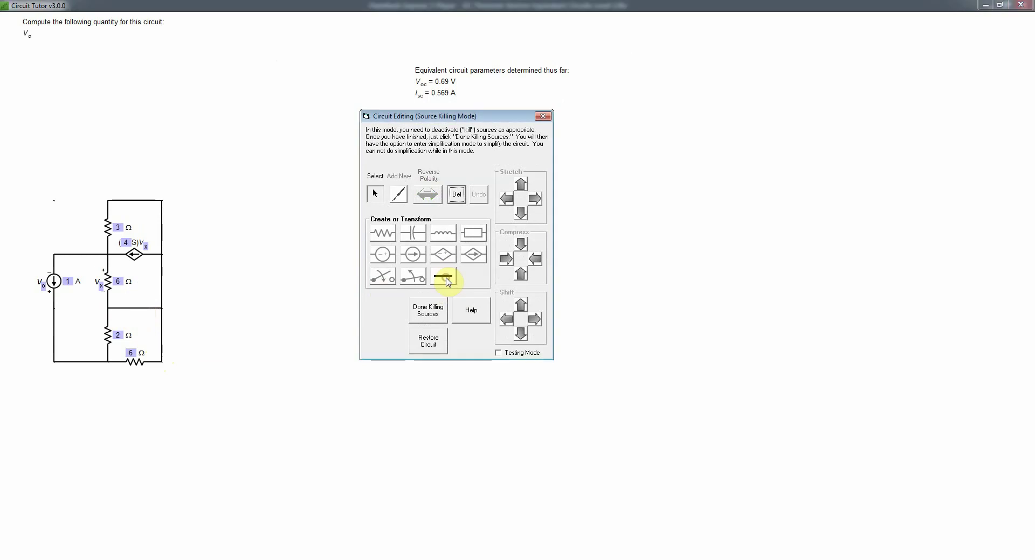
pyautogui.click(427, 315)
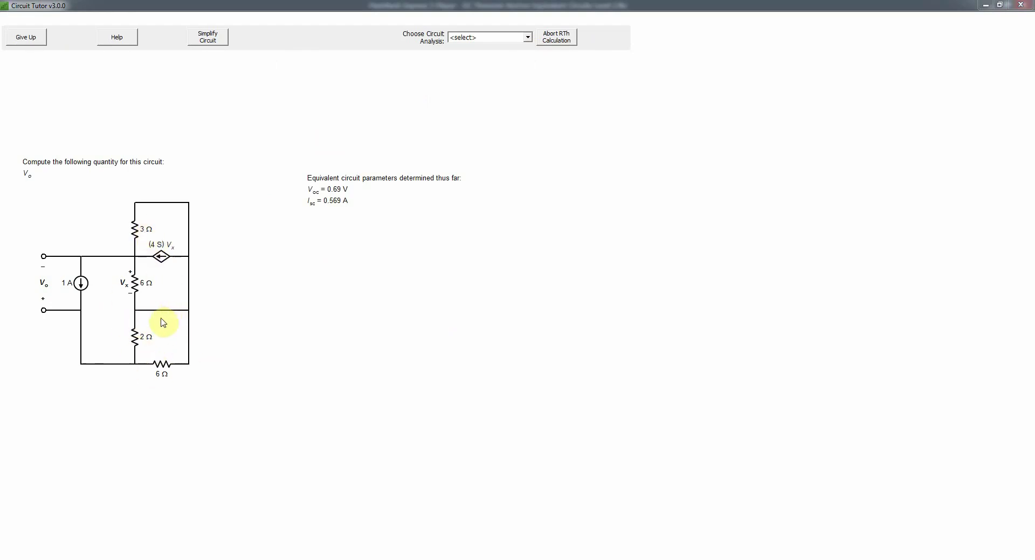
# Combine the parallel 6 Ω and 2 Ω resistors at the circuit's bottom into one 1.5 Ω resistor and check the combination.
pyautogui.click(221, 42)
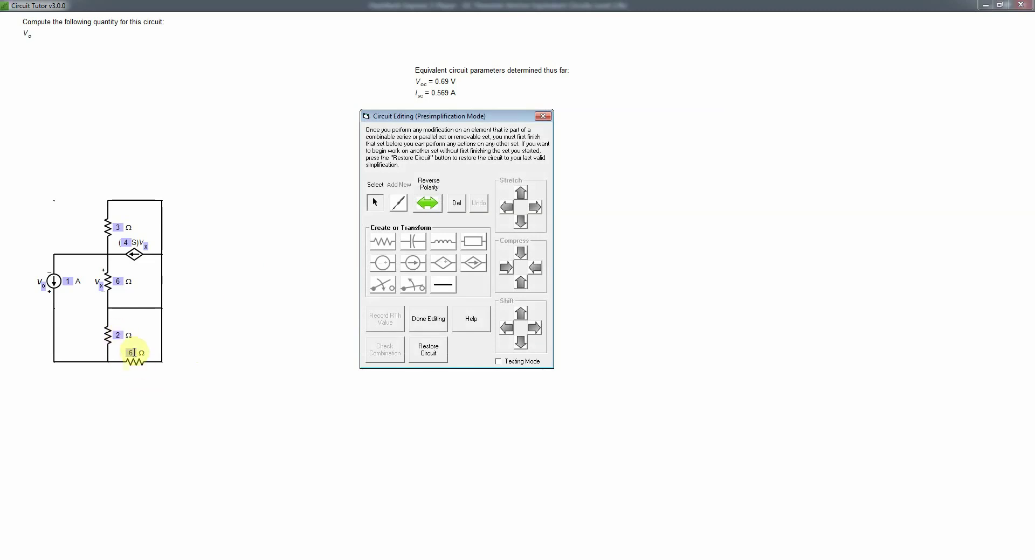
pyautogui.click(133, 353)
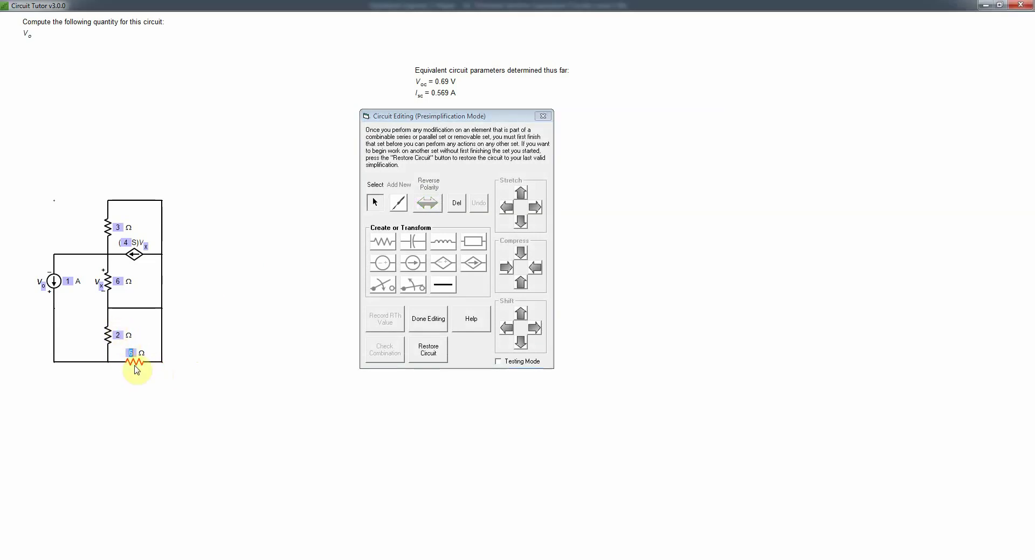
pyautogui.write('1.5')
pyautogui.press('Return')
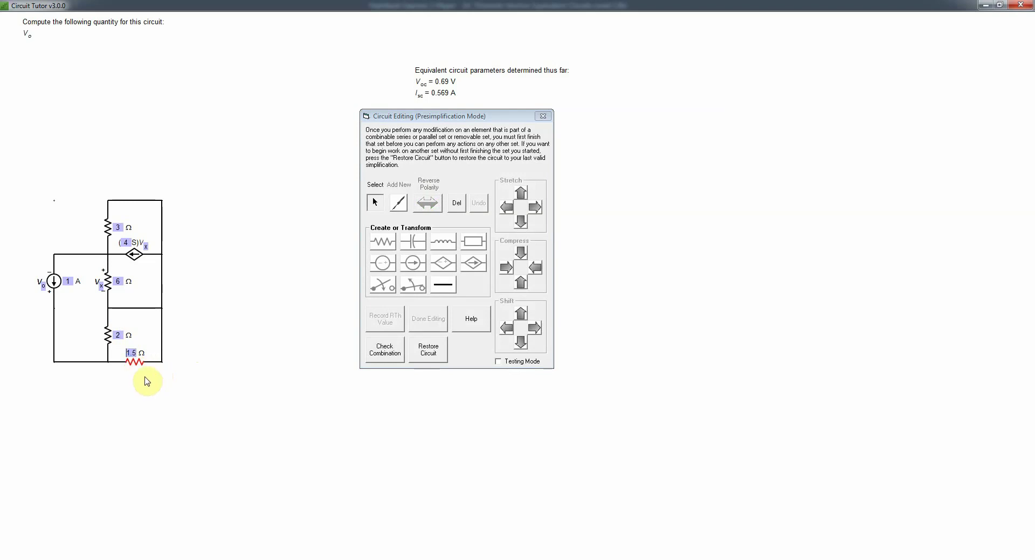
pyautogui.click(108, 335)
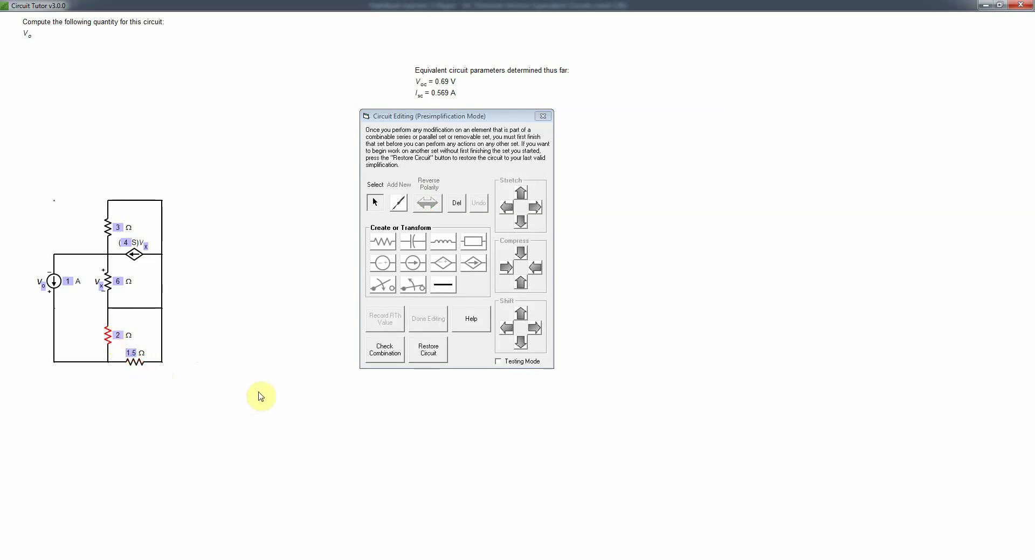
pyautogui.press('Delete')
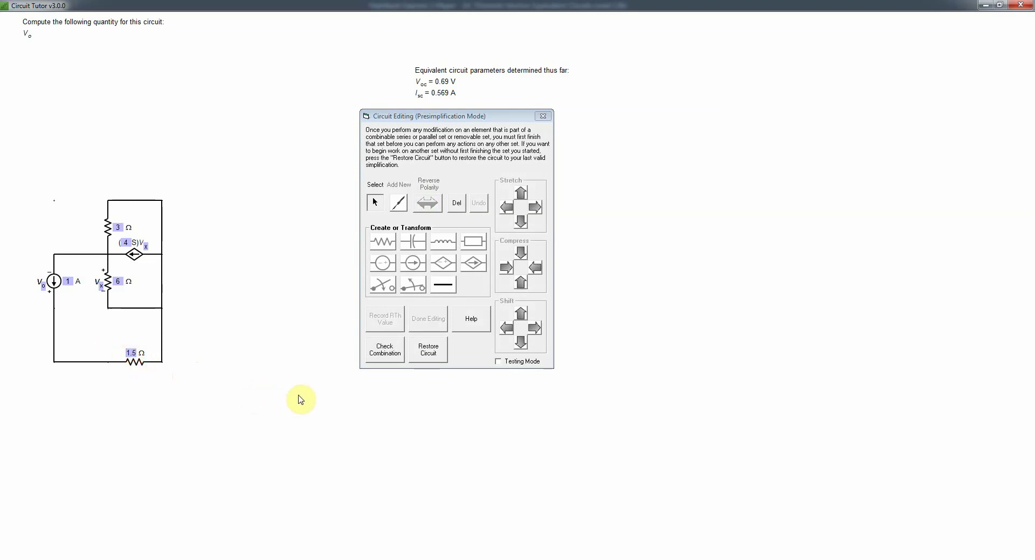
pyautogui.click(382, 350)
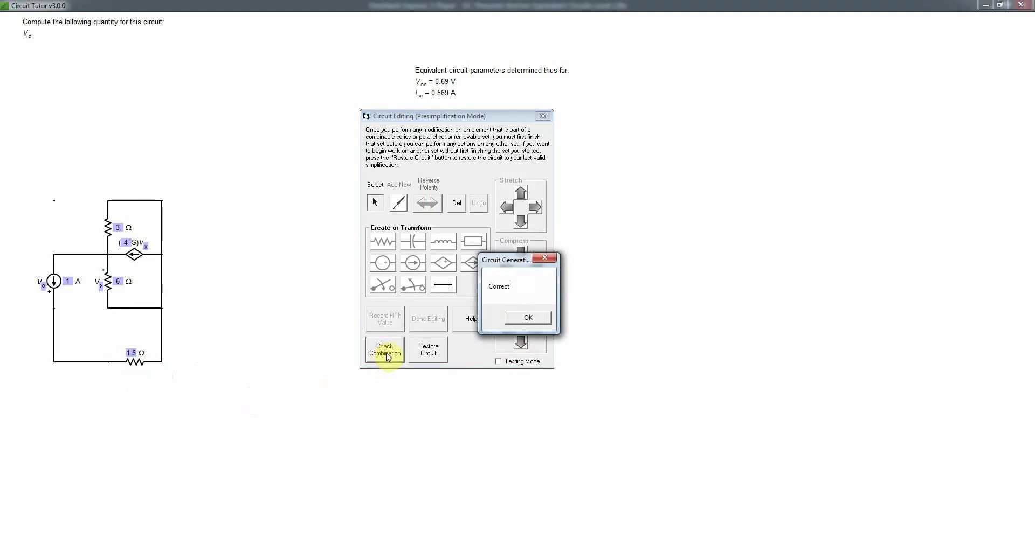
pyautogui.click(526, 319)
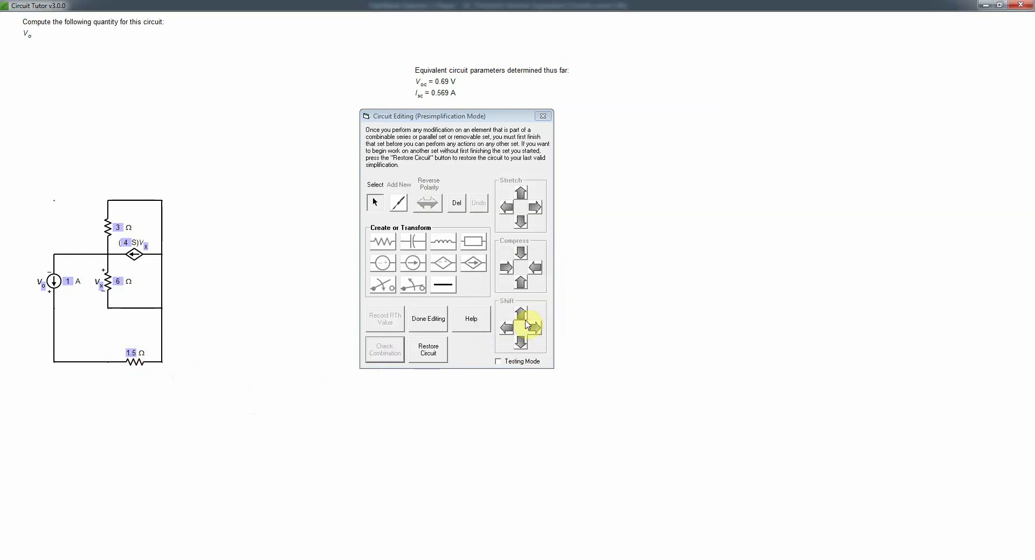
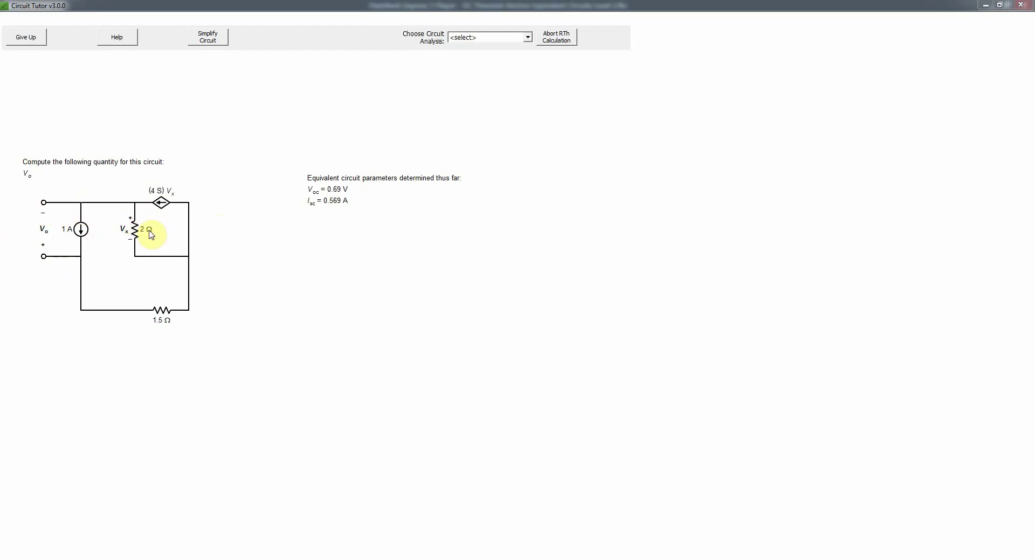
# Choose nodal analysis for the simplified circuit and place the ground at the top node.
pyautogui.click(529, 37)
pyautogui.click(487, 55)
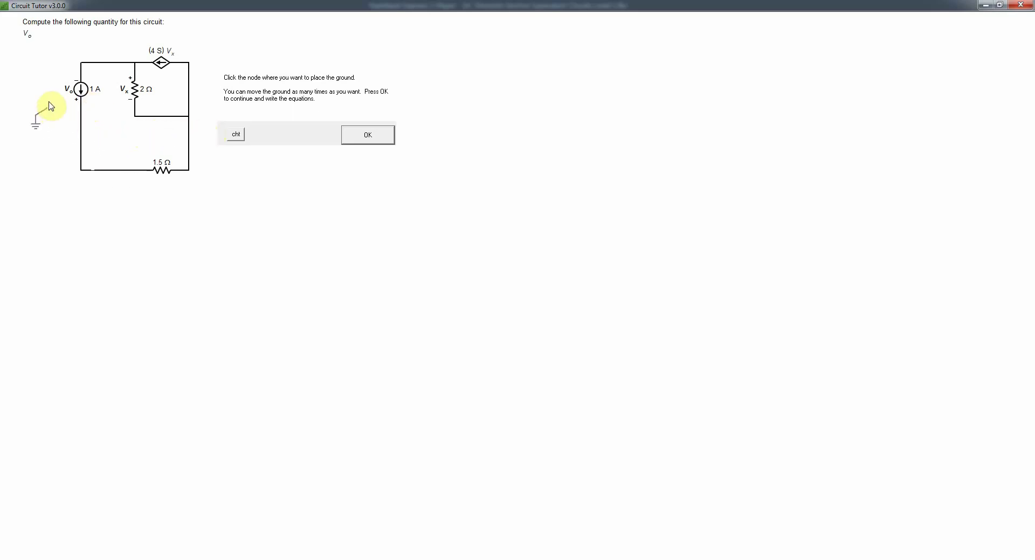
pyautogui.click(83, 63)
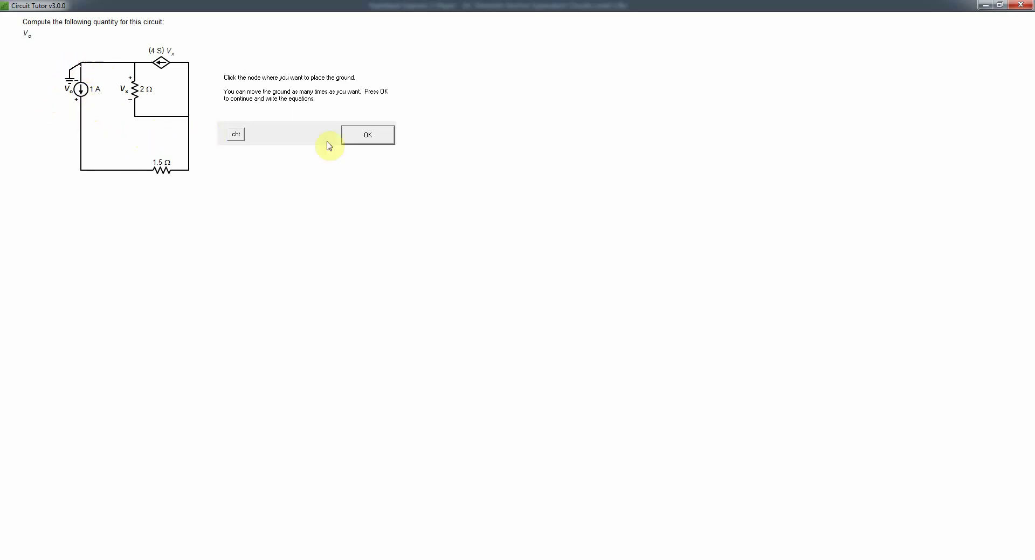
pyautogui.click(368, 135)
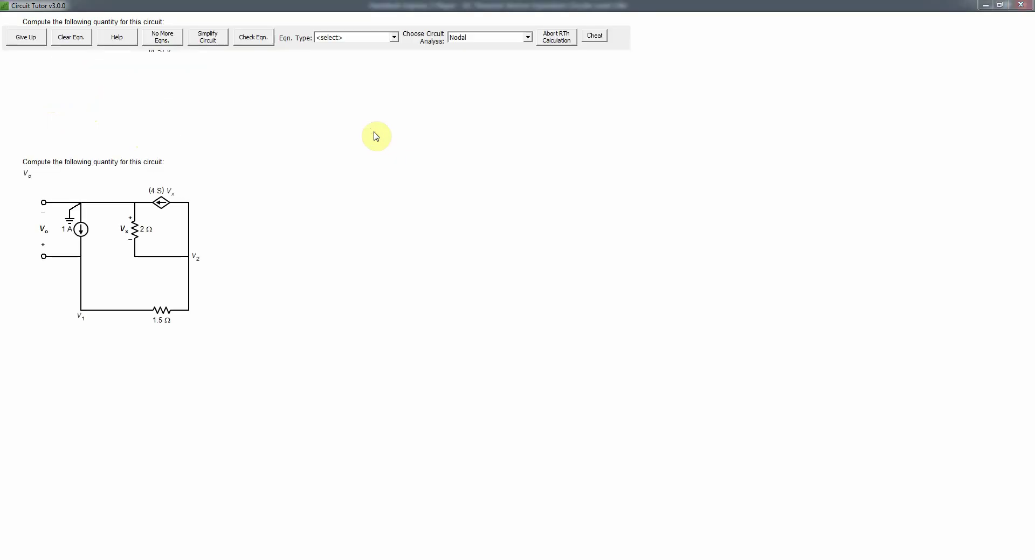
# Write the sought branch voltage equation Vo = V1 and check it.
pyautogui.click(395, 41)
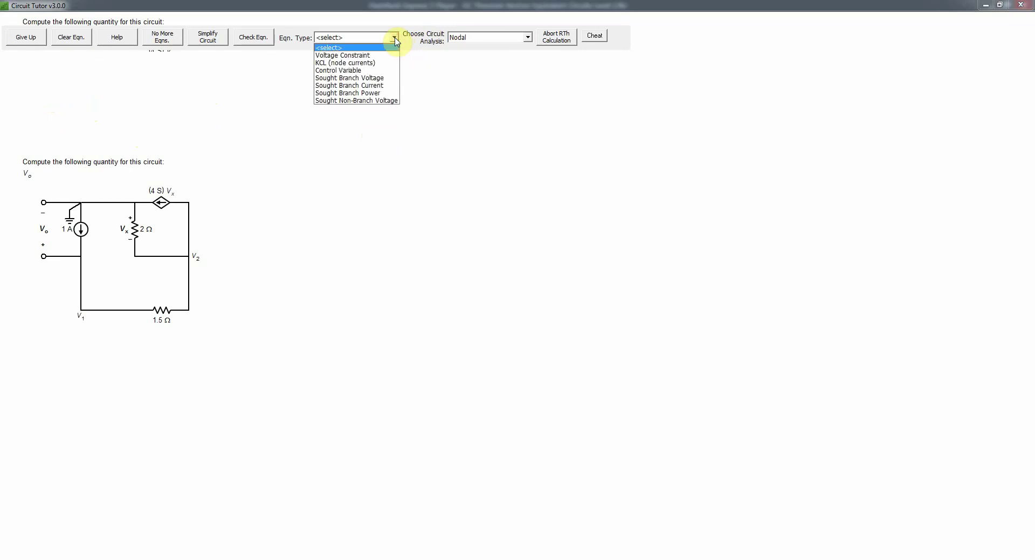
pyautogui.click(375, 78)
pyautogui.click(22, 81)
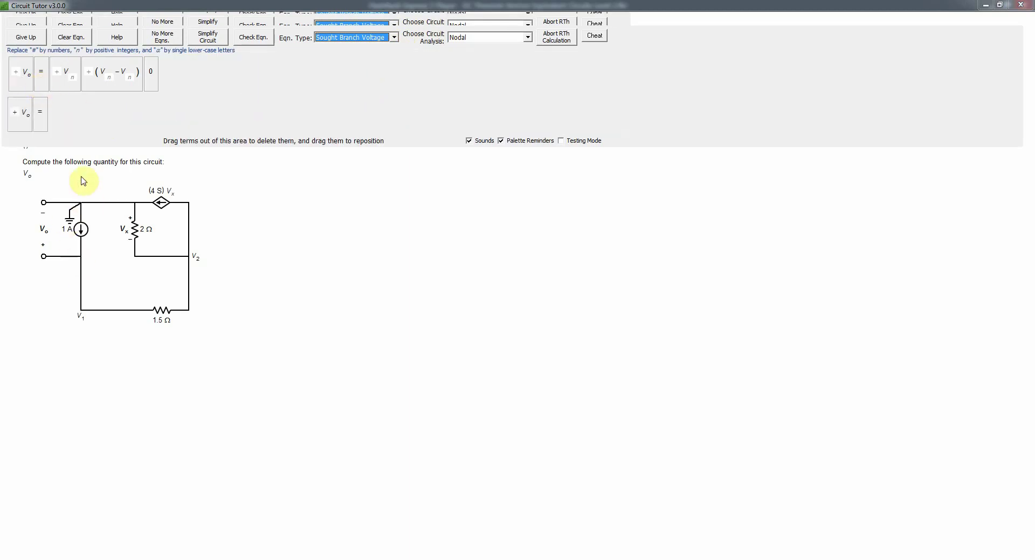
pyautogui.moveTo(72, 93); pyautogui.dragTo(82, 111)
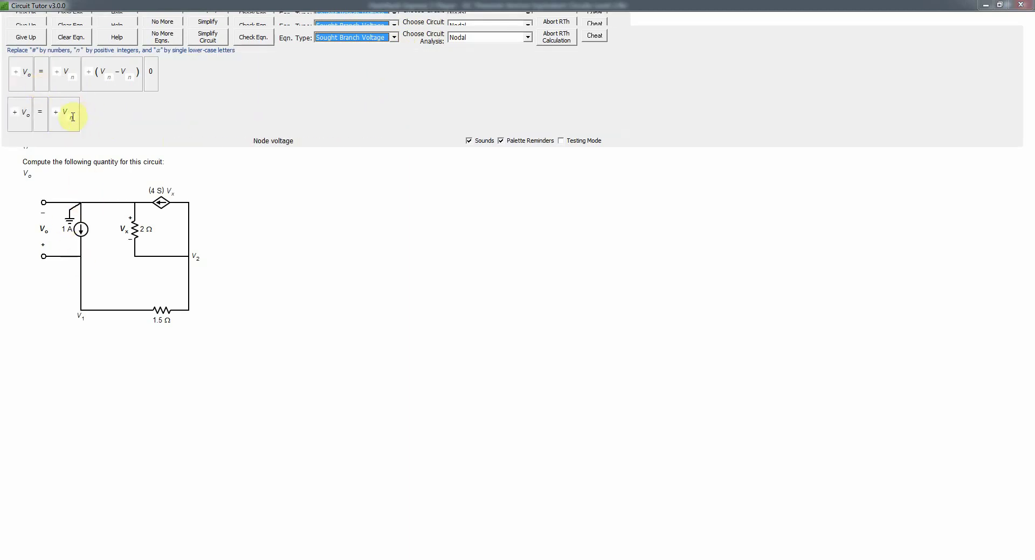
pyautogui.click(72, 117)
pyautogui.write('1')
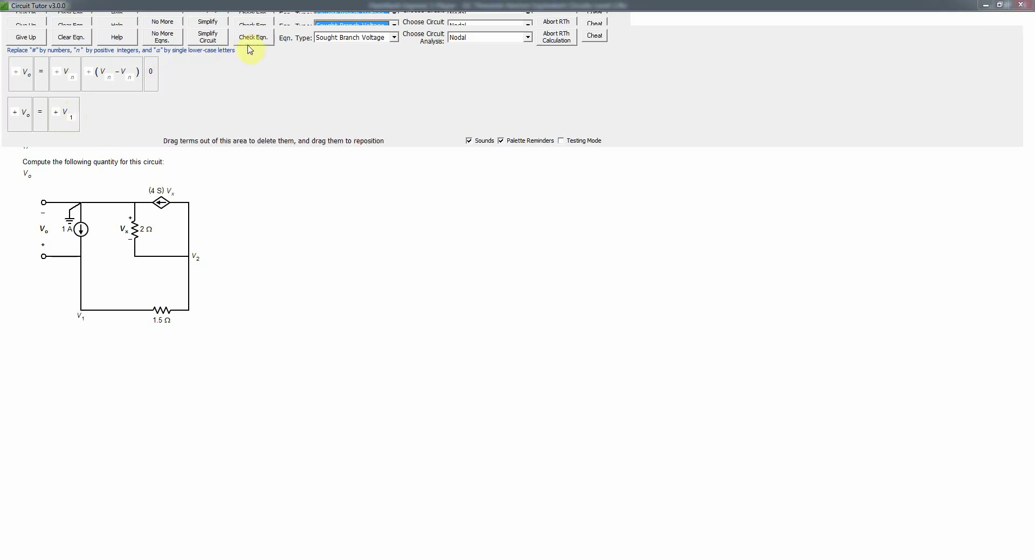
pyautogui.click(253, 37)
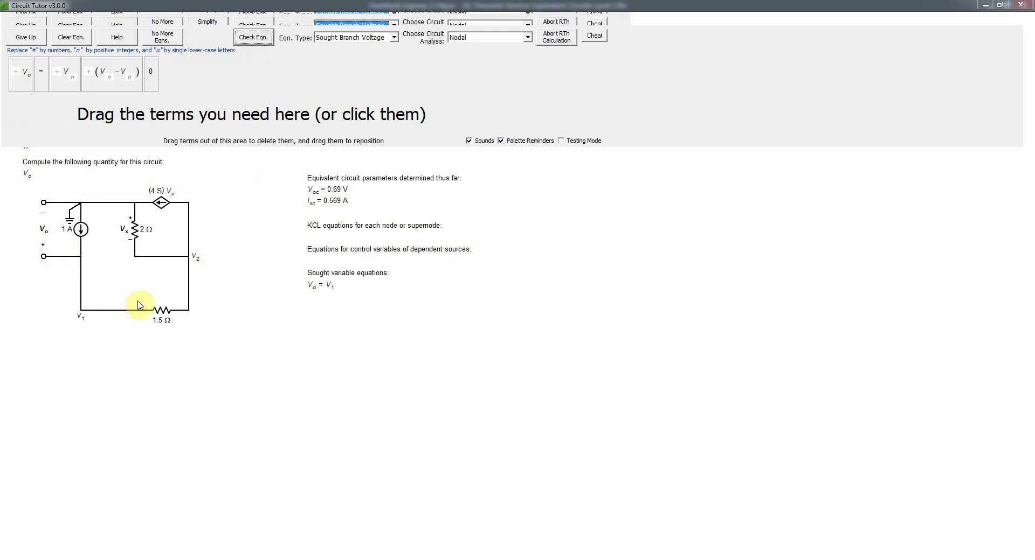
# Write the control variable equation Vx = −V2 for the dependent source and check it.
pyautogui.click(394, 37)
pyautogui.click(342, 71)
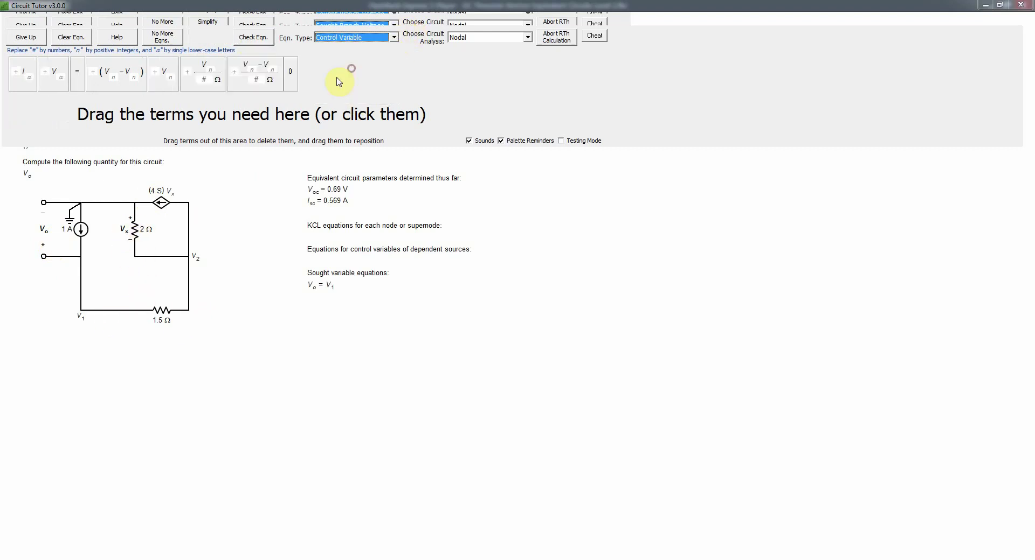
pyautogui.click(50, 88)
pyautogui.click(77, 85)
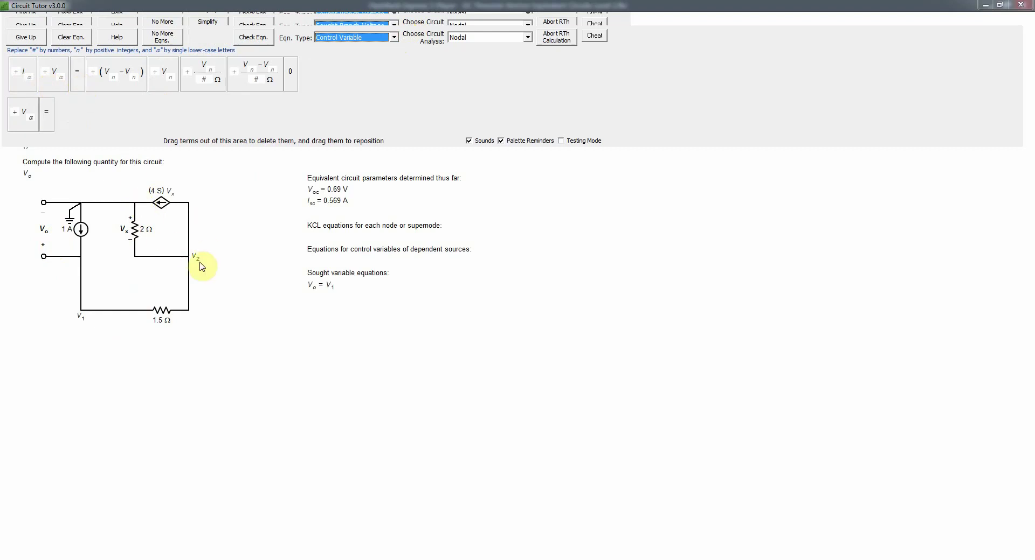
pyautogui.click(163, 73)
pyautogui.click(29, 117)
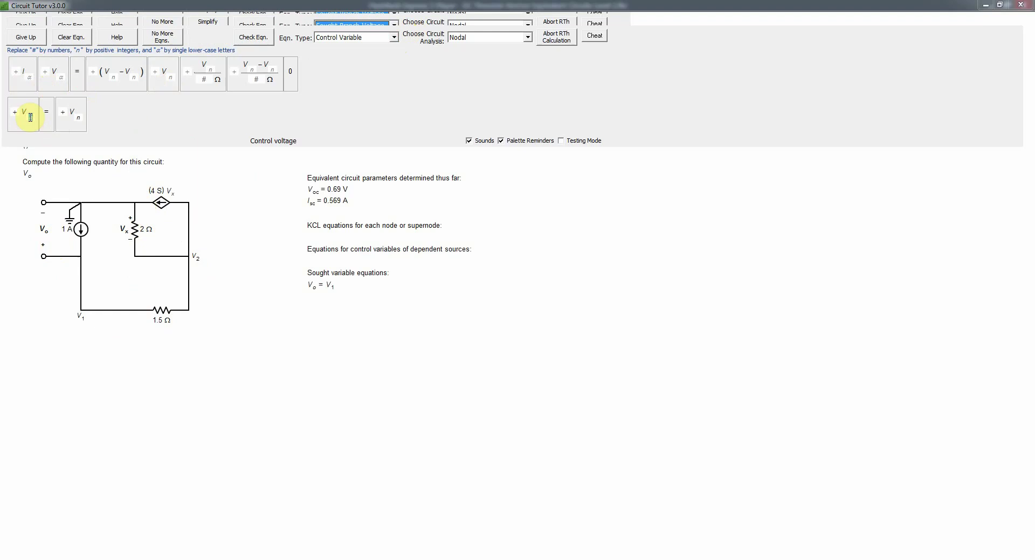
pyautogui.write('x')
pyautogui.write('2')
pyautogui.click(262, 37)
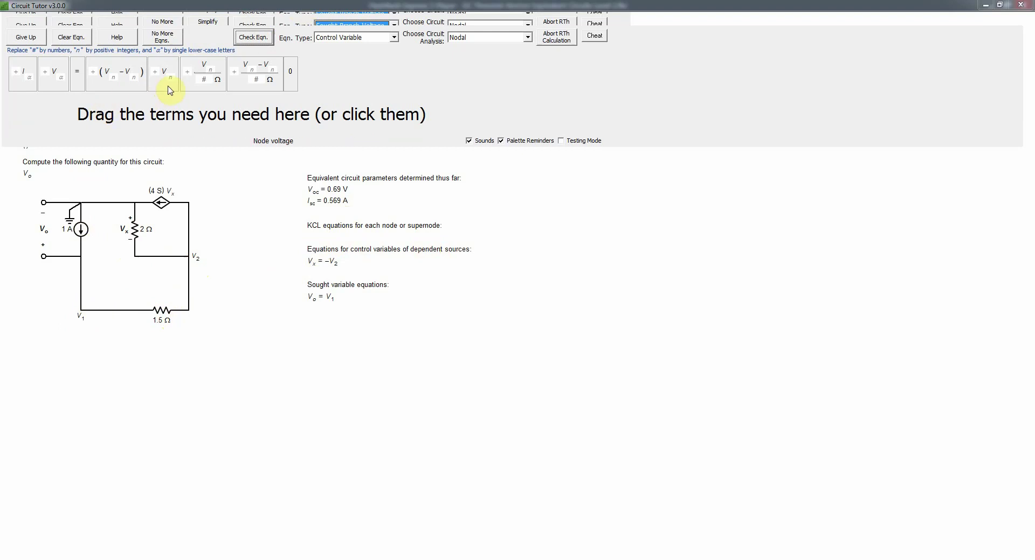
# Write the KCL equation −1 A + (V1 − V2)/1.5 Ω = 0 for node V1 and check it.
pyautogui.click(394, 37)
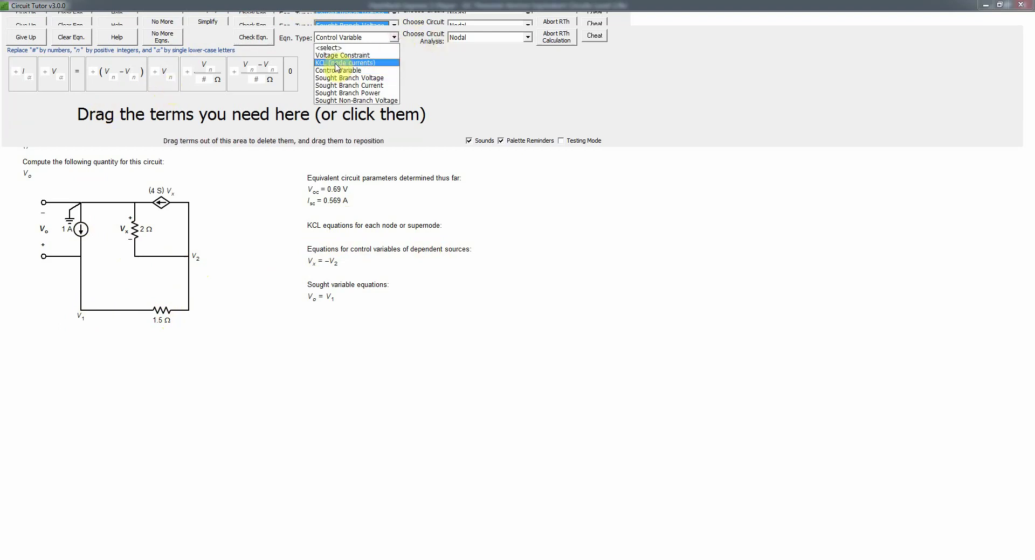
pyautogui.click(335, 65)
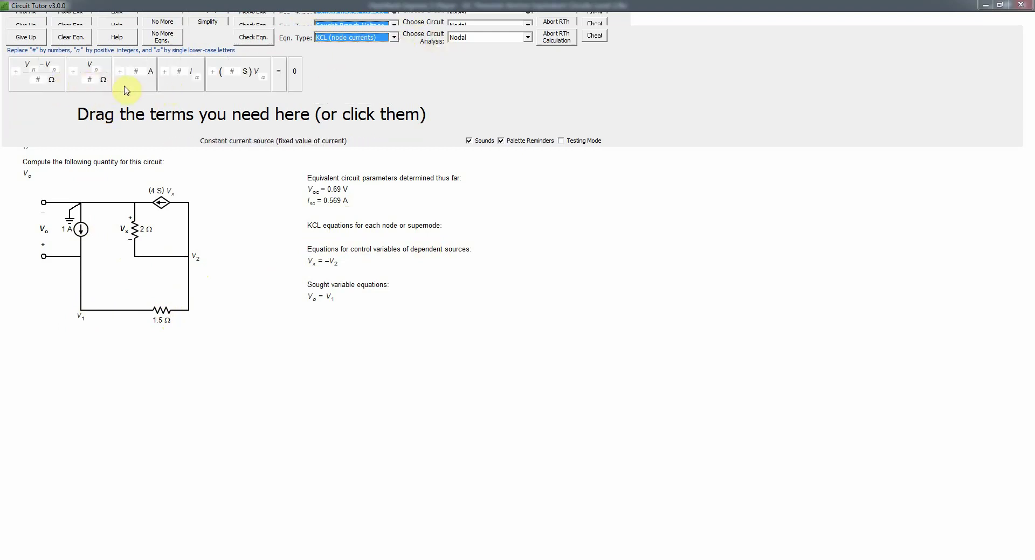
pyautogui.click(124, 84)
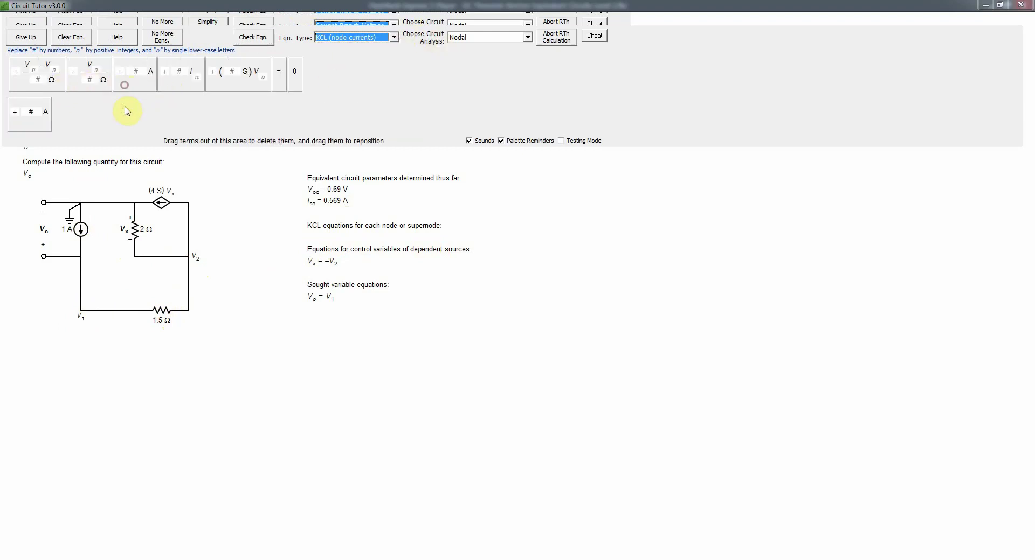
pyautogui.click(54, 86)
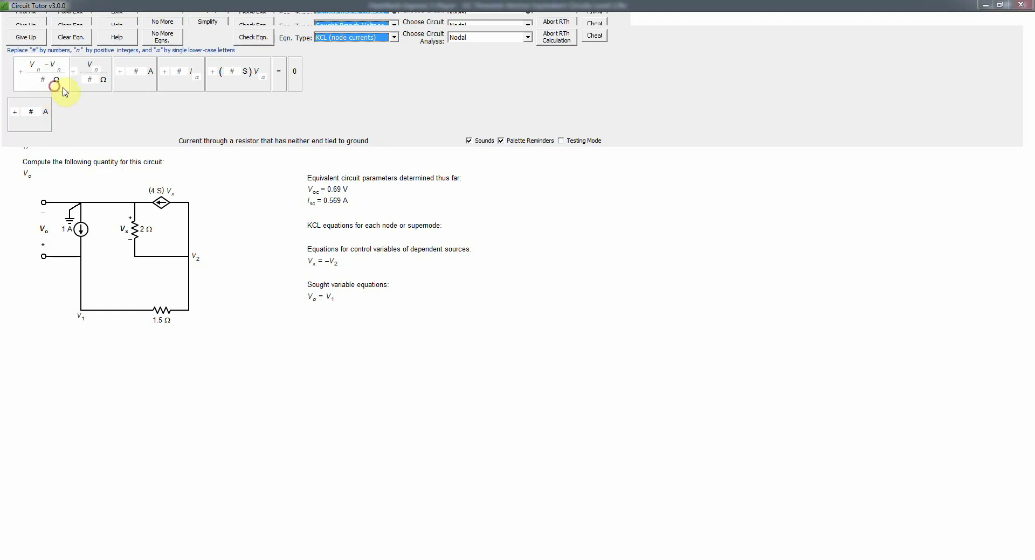
pyautogui.click(282, 85)
pyautogui.click(296, 86)
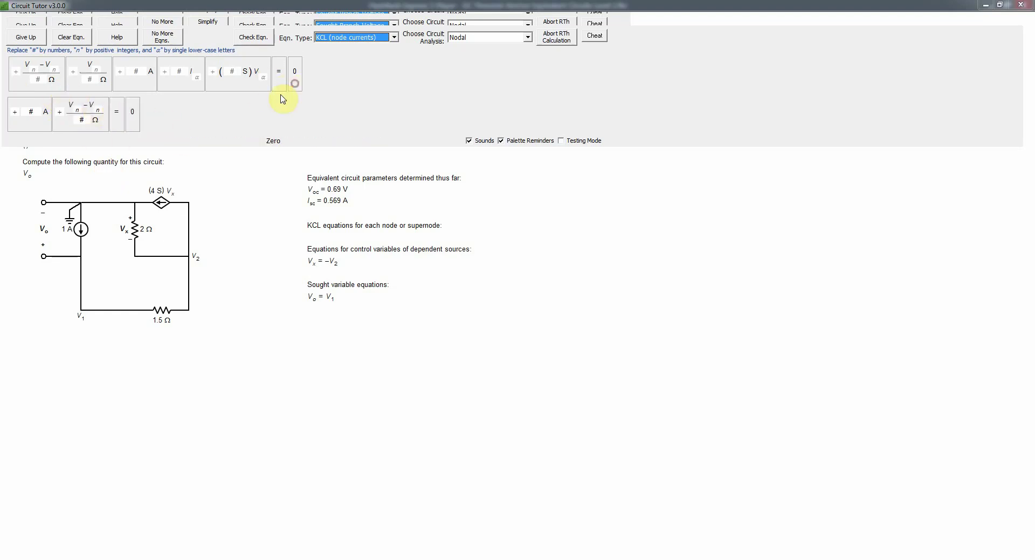
pyautogui.click(33, 111)
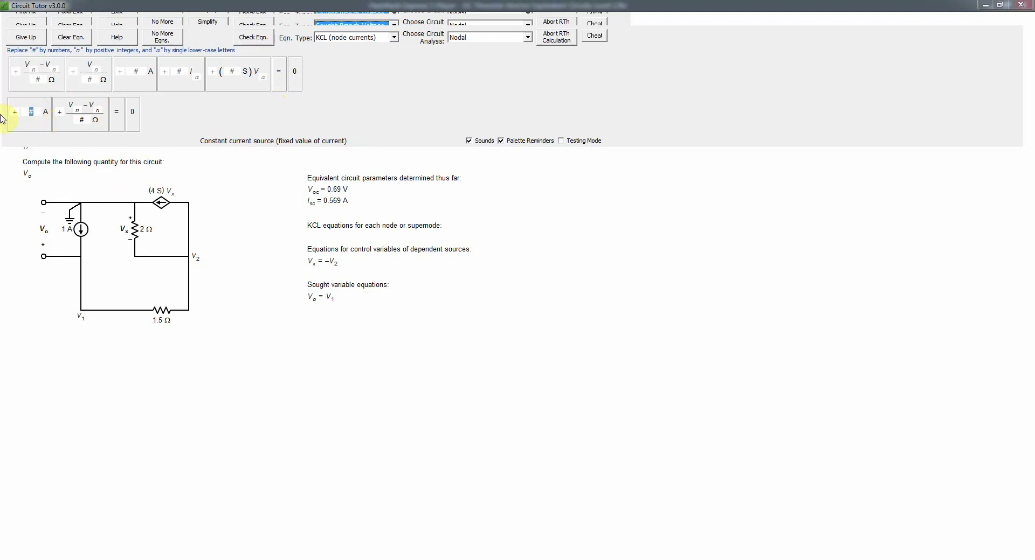
pyautogui.click(13, 112)
pyautogui.write('-')
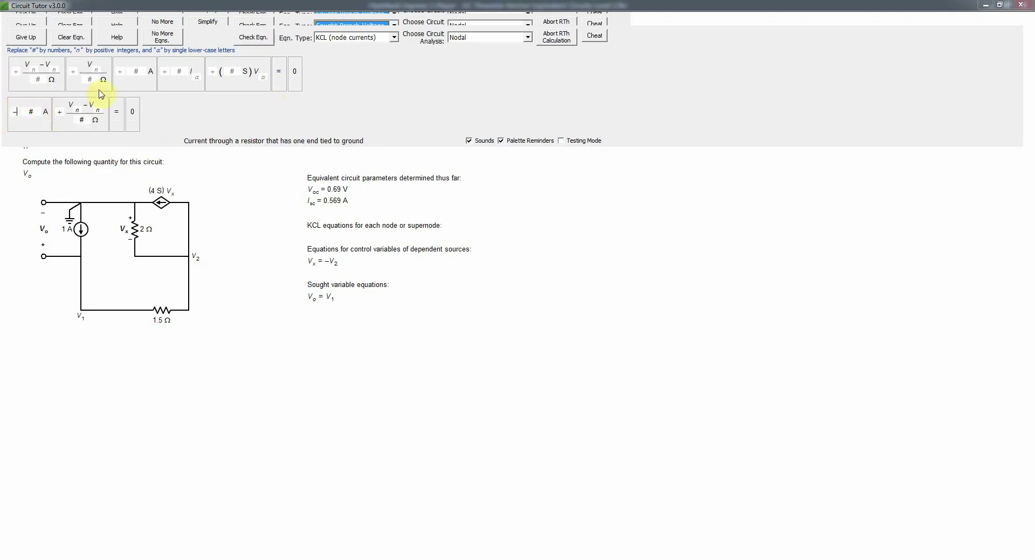
pyautogui.press('Tab')
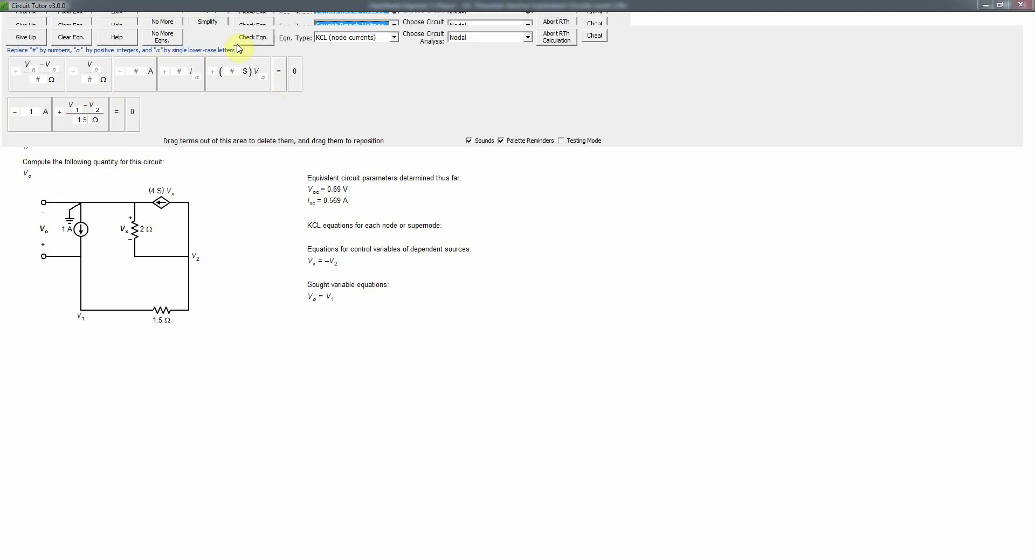
pyautogui.click(254, 37)
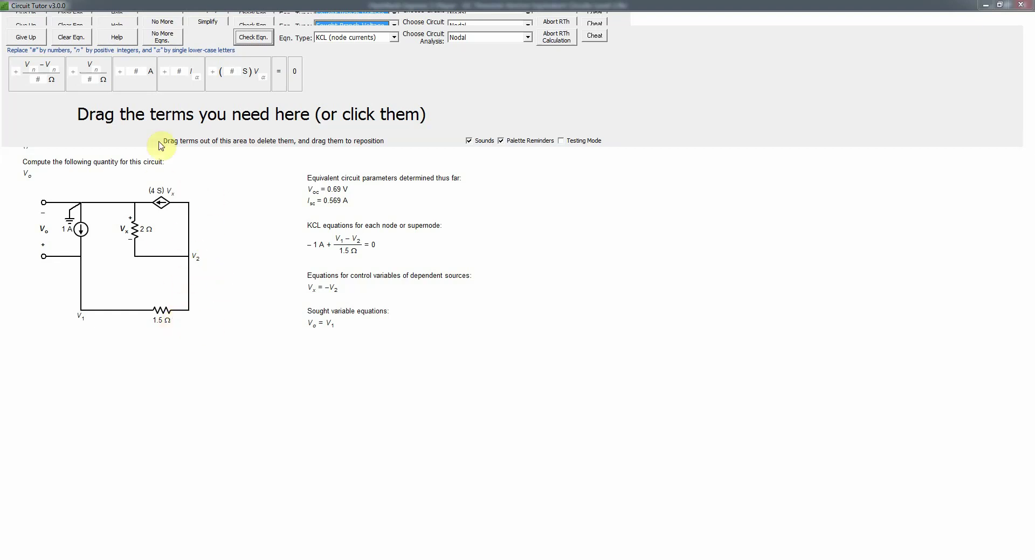
# Write the KCL equation (V2 − V1)/1.5 Ω + V2/2 Ω + (4 S)Vx = 0 for node V2 and check it.
pyautogui.click(56, 87)
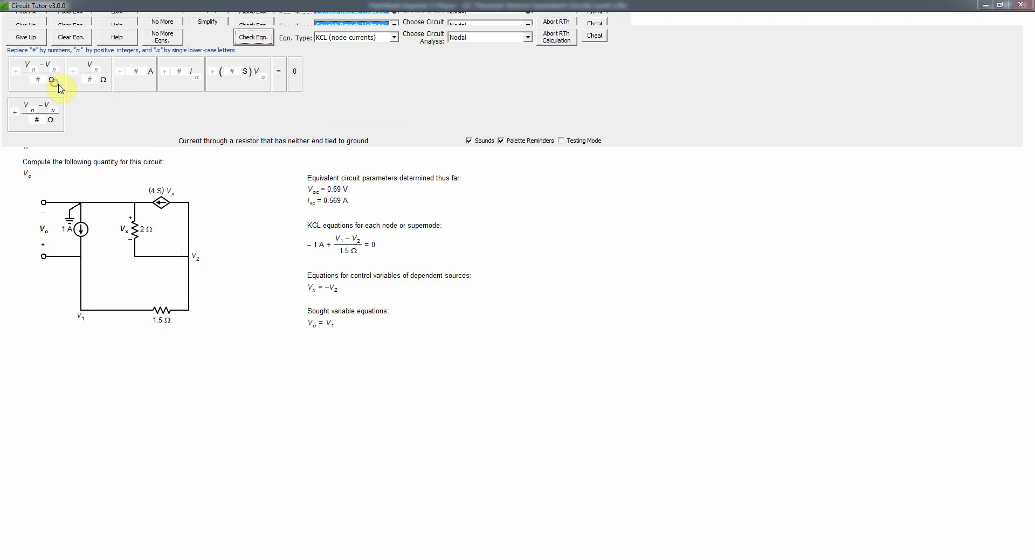
pyautogui.click(93, 90)
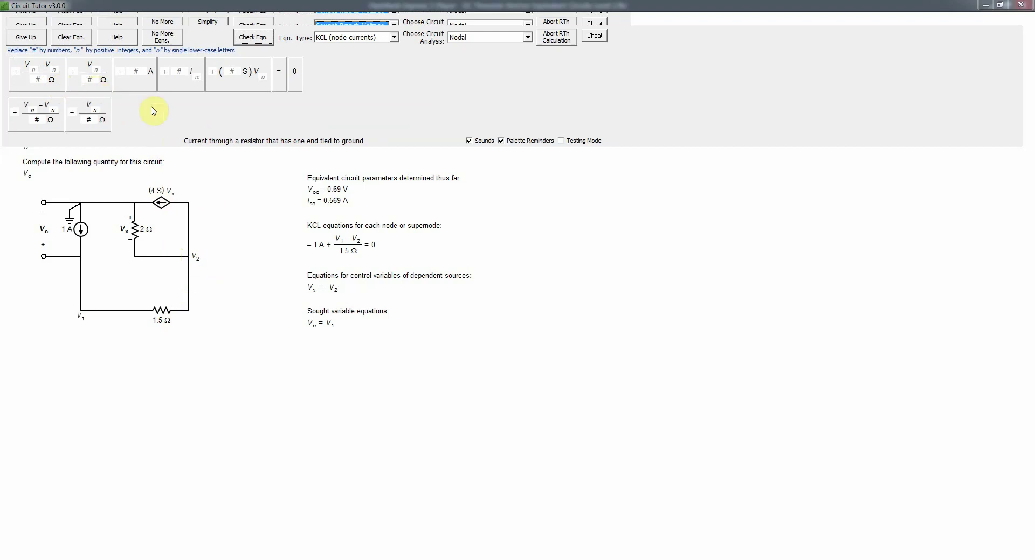
pyautogui.click(234, 87)
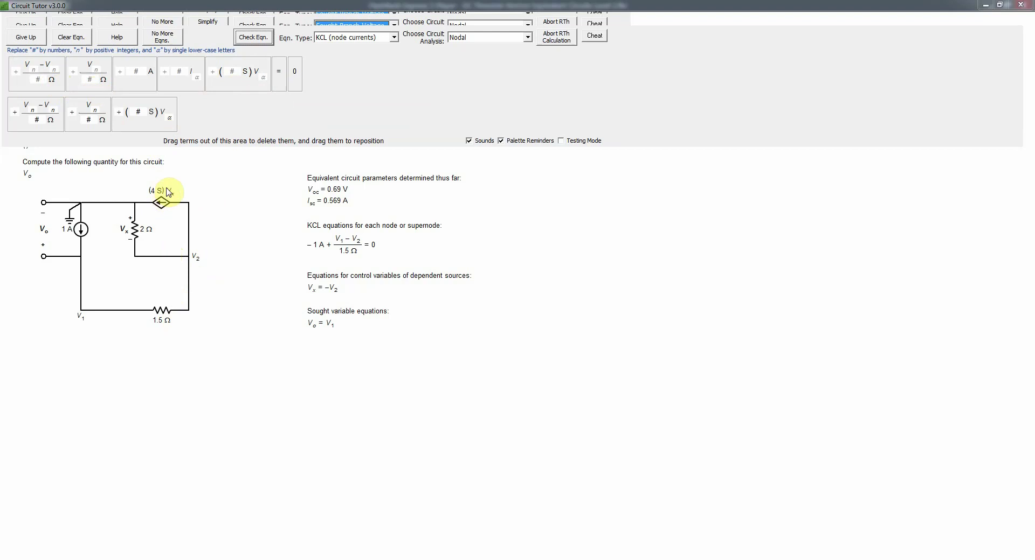
pyautogui.click(285, 82)
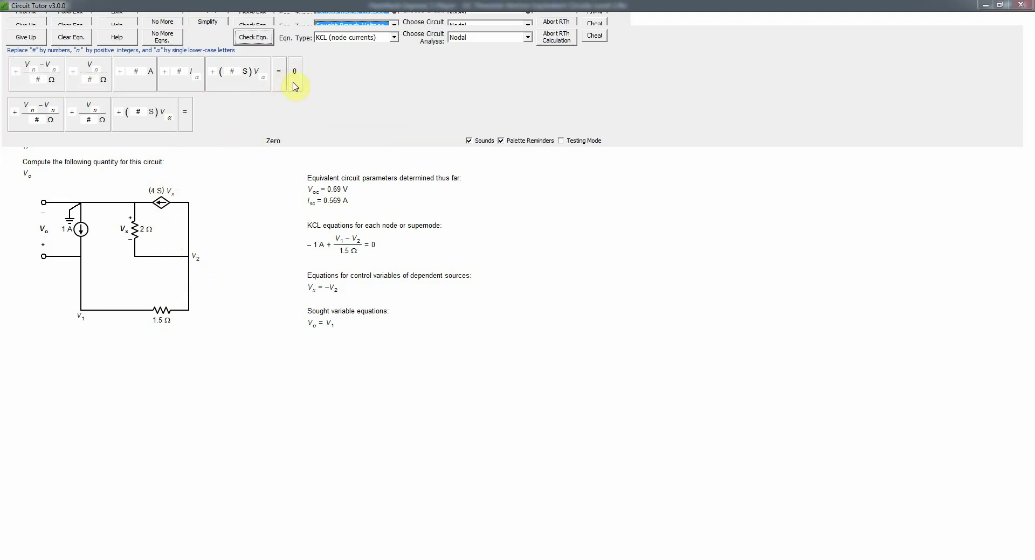
pyautogui.click(30, 112)
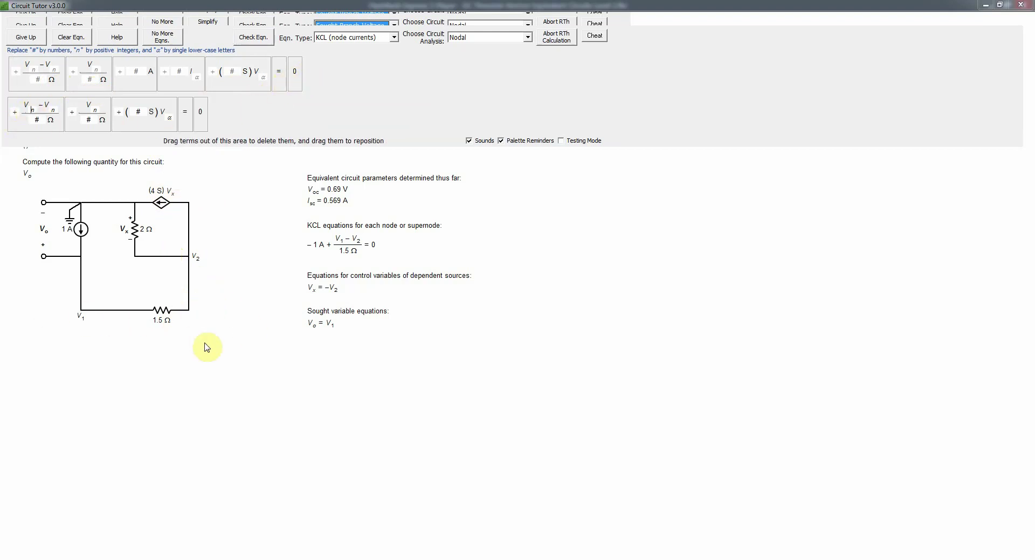
pyautogui.write('2')
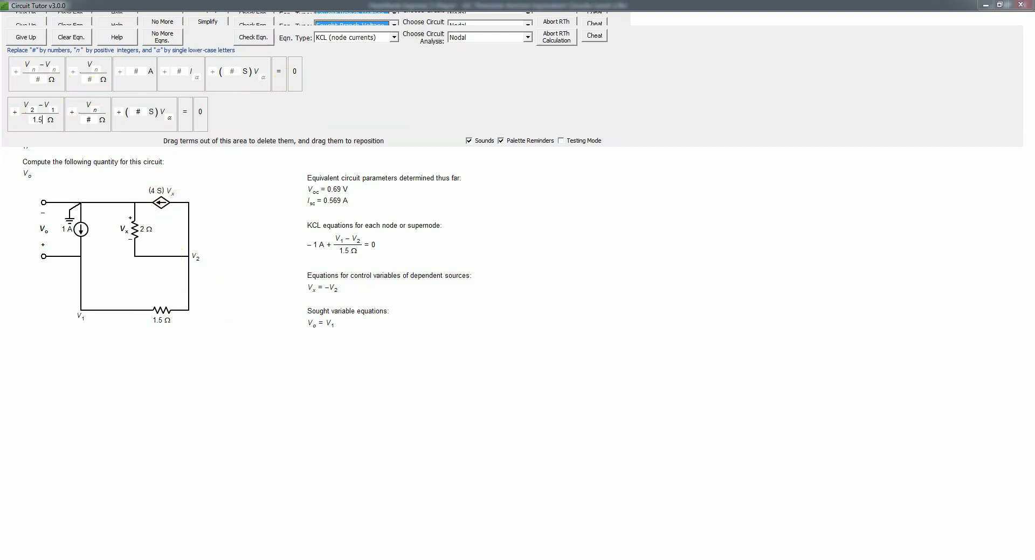
pyautogui.press('Tab')
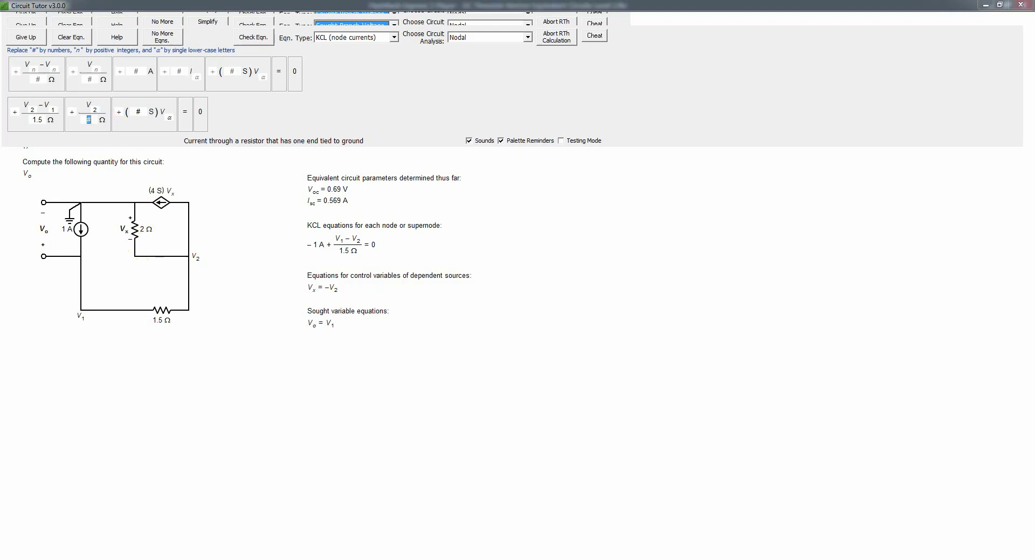
pyautogui.click(143, 112)
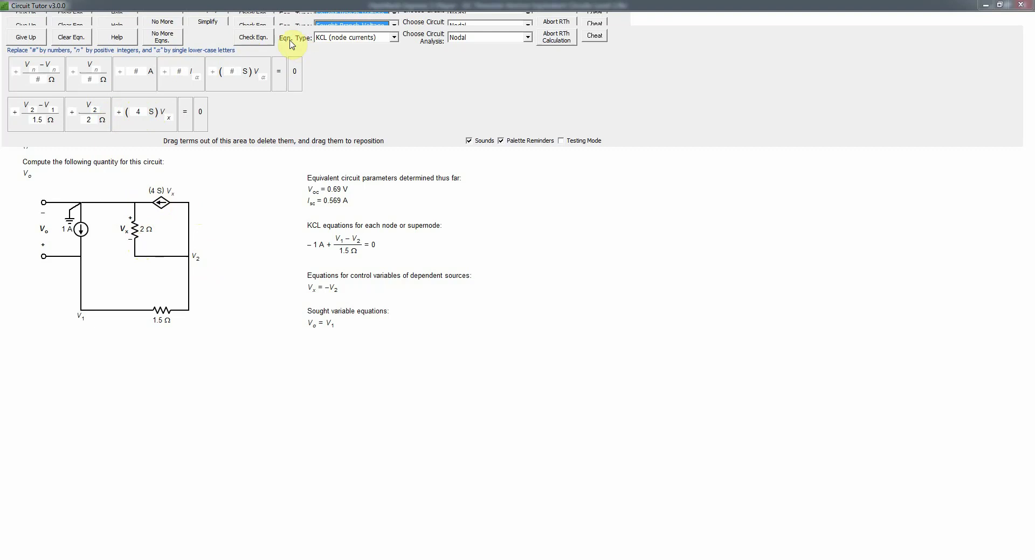
pyautogui.click(253, 37)
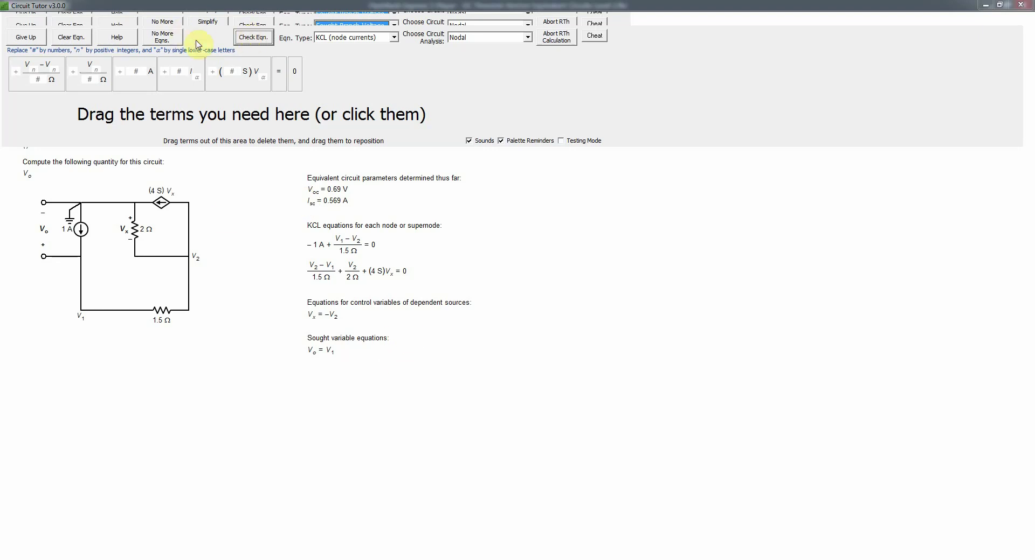
# Declare the equation set complete, continue to the simplified nodal equations form, and move it clear of the listed equations.
pyautogui.click(156, 38)
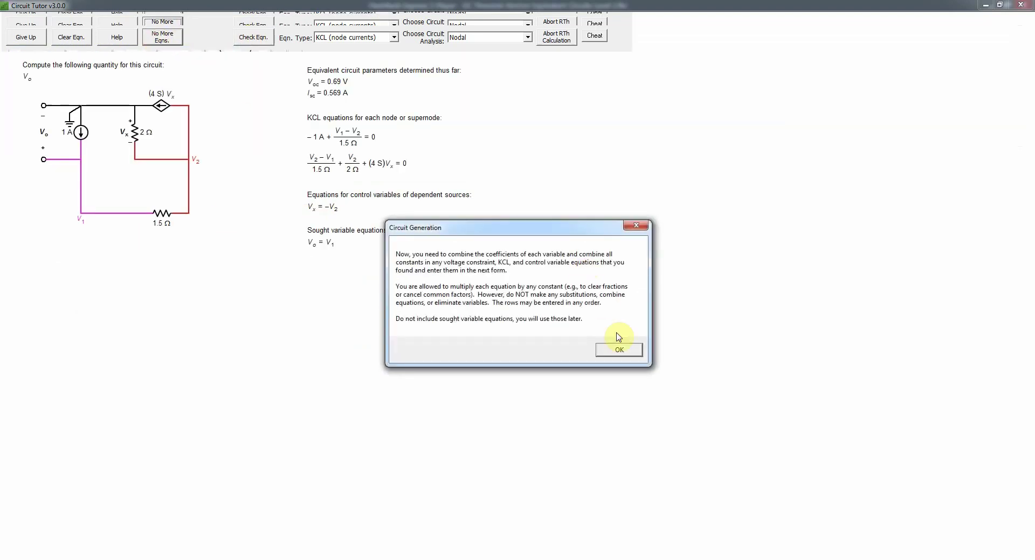
pyautogui.click(619, 351)
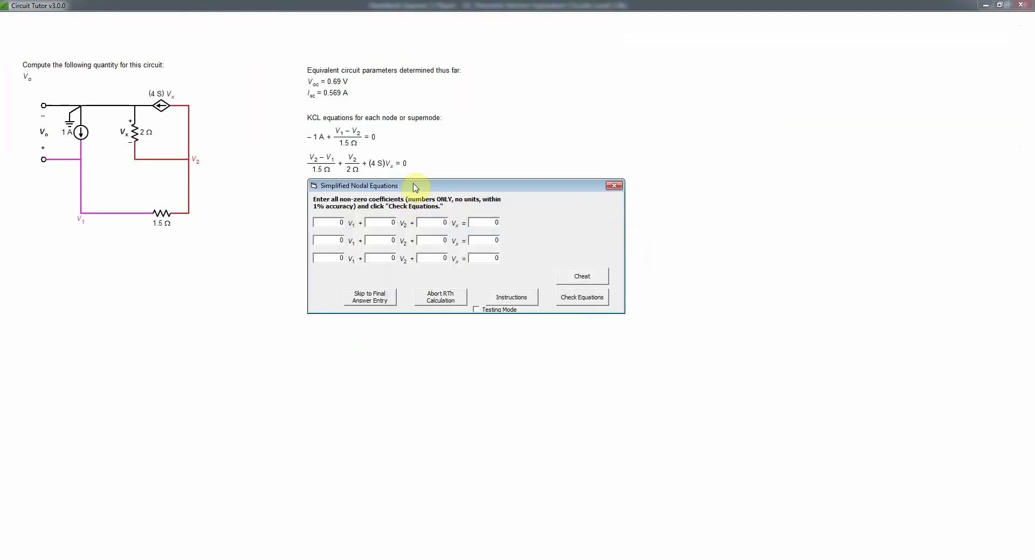
pyautogui.moveTo(413, 184); pyautogui.dragTo(358, 281)
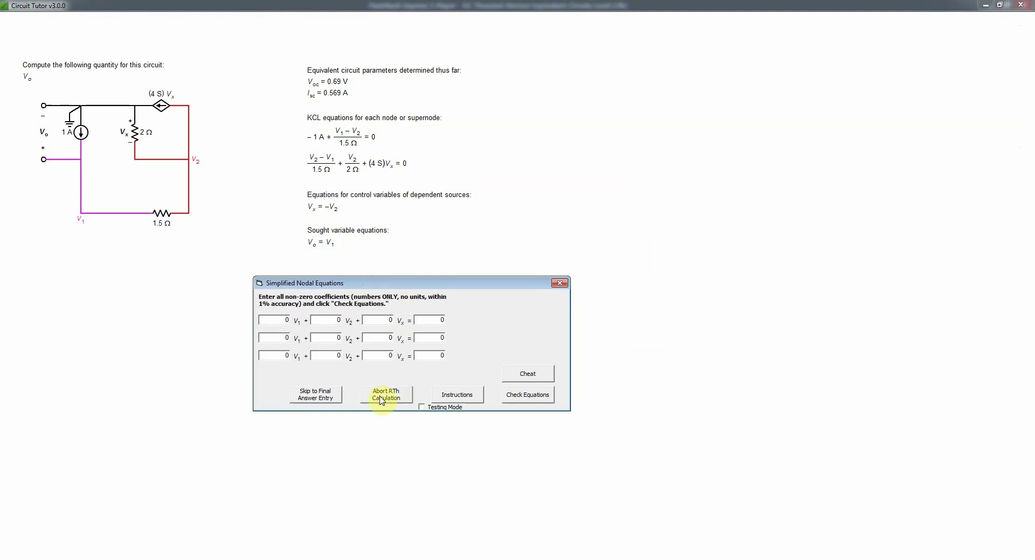